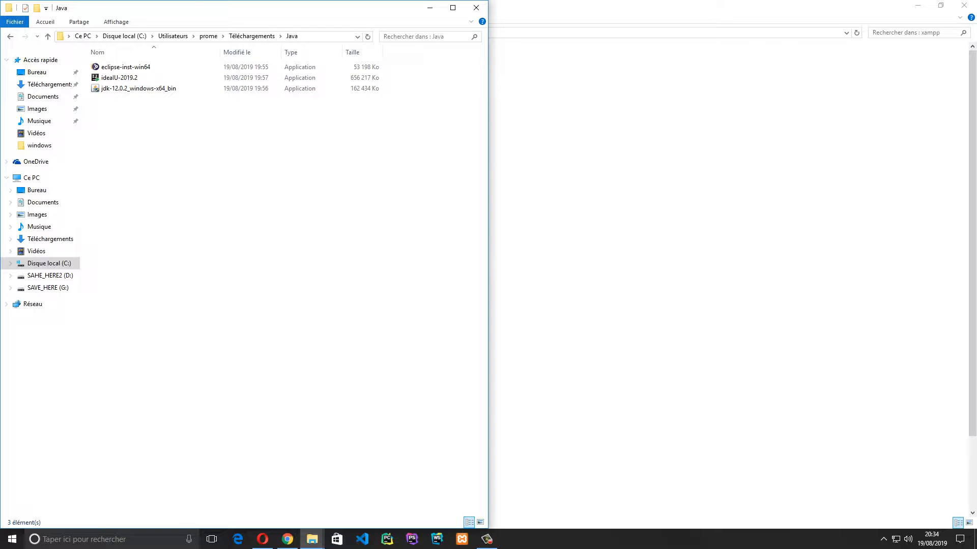
Switch the Java downloads folder to Medium icons, selecting and clearing the three installers
{"action": "left_click_drag", "start_coordinate": [349, 159], "coordinate": [244, 71]}
{"action": "left_click", "coordinate": [285, 203]}
{"action": "scroll", "coordinate": [285, 204], "scroll_direction": "up", "scroll_amount": 3}
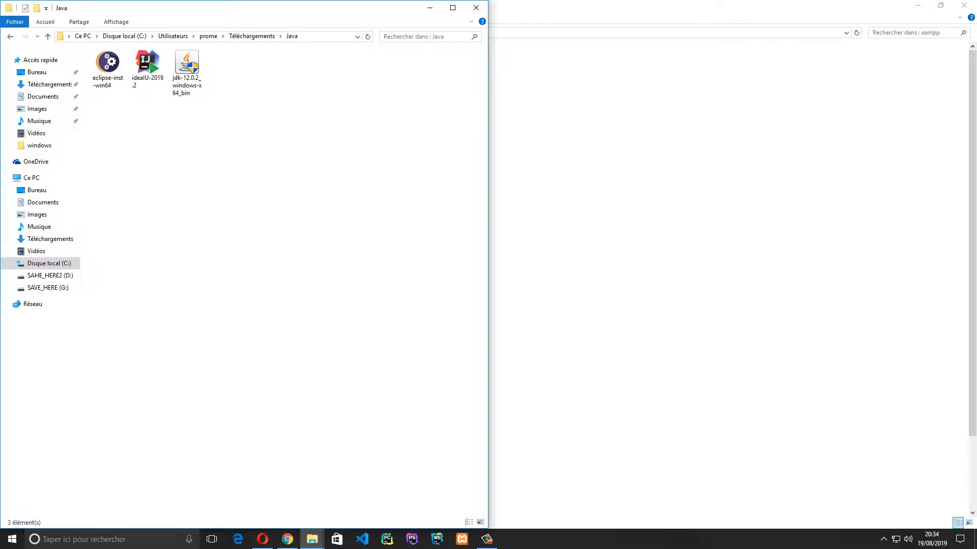
{"action": "left_click_drag", "start_coordinate": [285, 94], "coordinate": [91, 48]}
{"action": "left_click", "coordinate": [163, 137]}
Select eclipse-inst-win64, ideaIU-2019.2, then jdk-12.0.2, ending with the JDK installer selected
{"action": "left_click", "coordinate": [107, 68]}
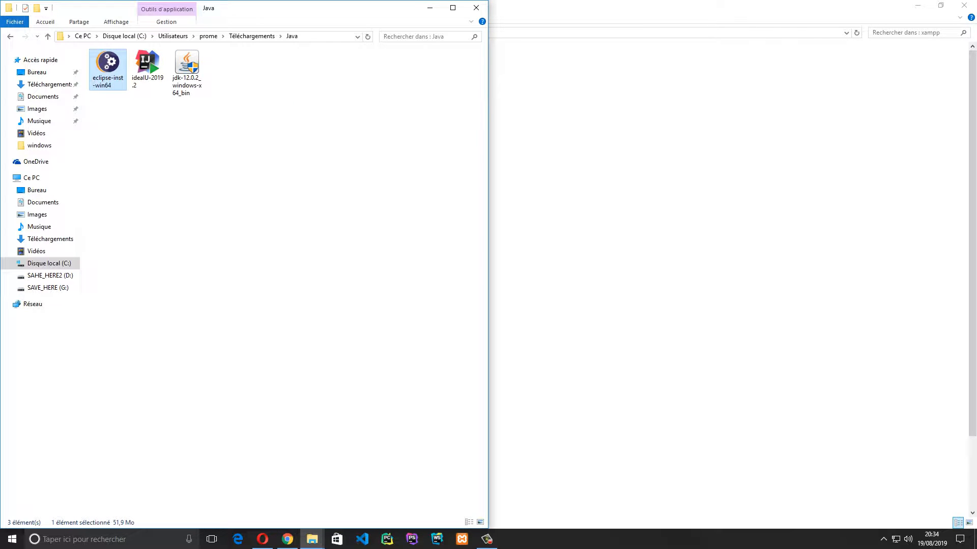
{"action": "left_click", "coordinate": [147, 69]}
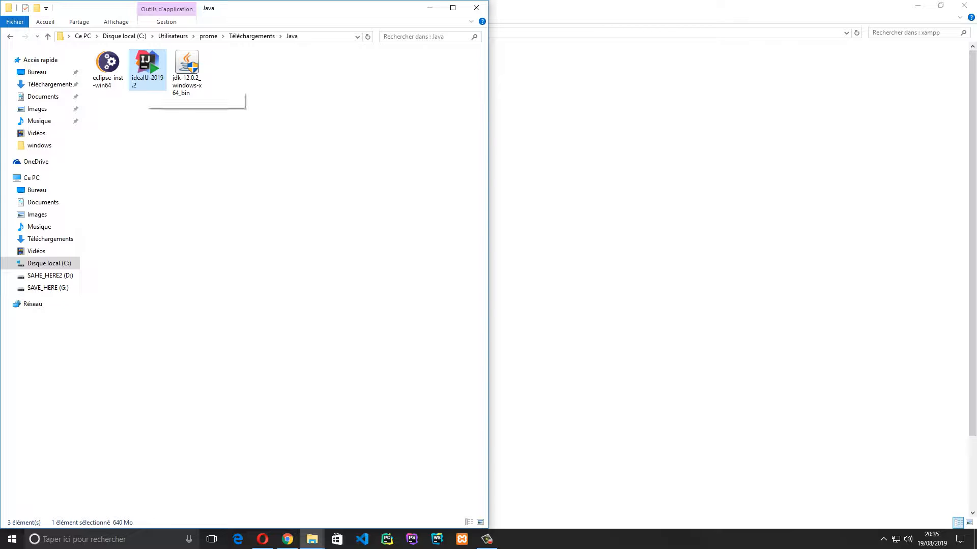
{"action": "left_click", "coordinate": [187, 71]}
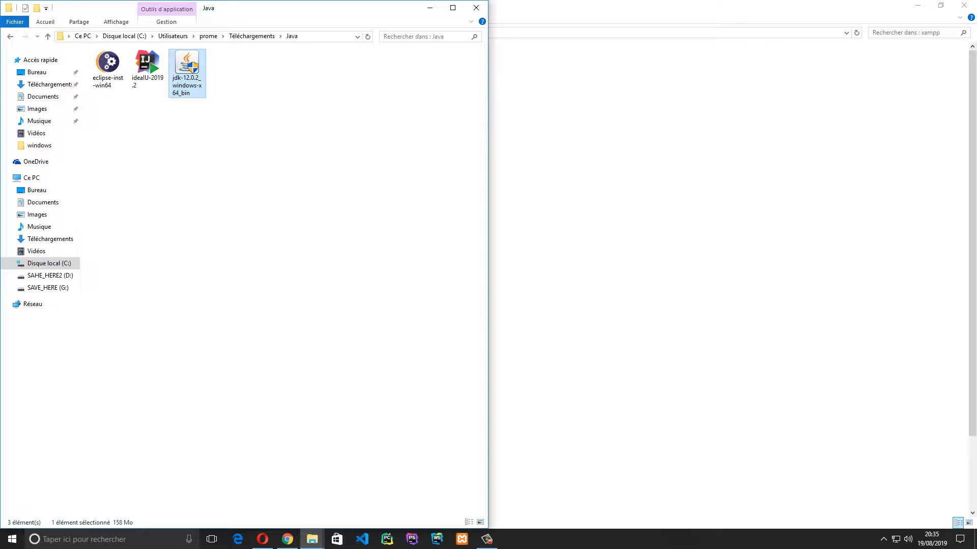
{"action": "left_click_drag", "start_coordinate": [319, 134], "coordinate": [89, 46]}
{"action": "left_click", "coordinate": [244, 138]}
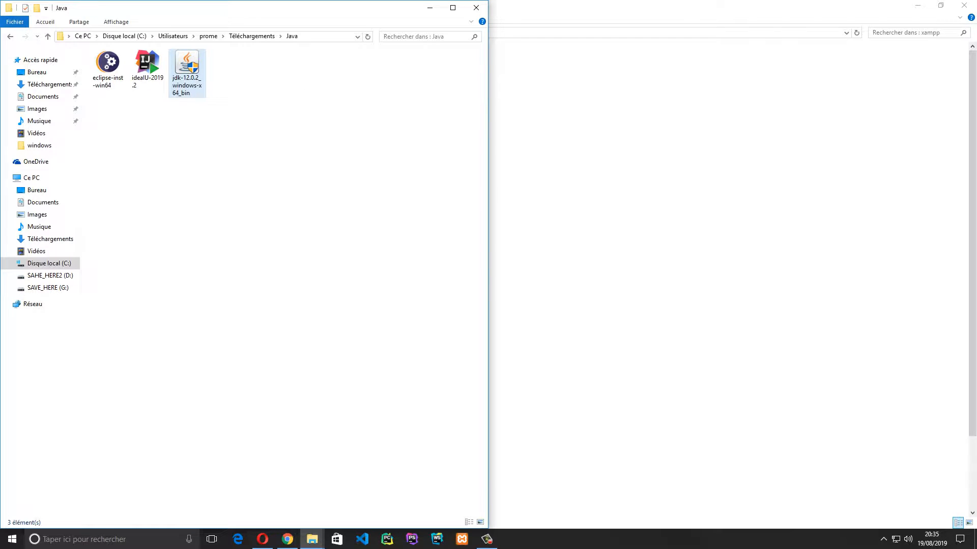
{"action": "left_click", "coordinate": [185, 73]}
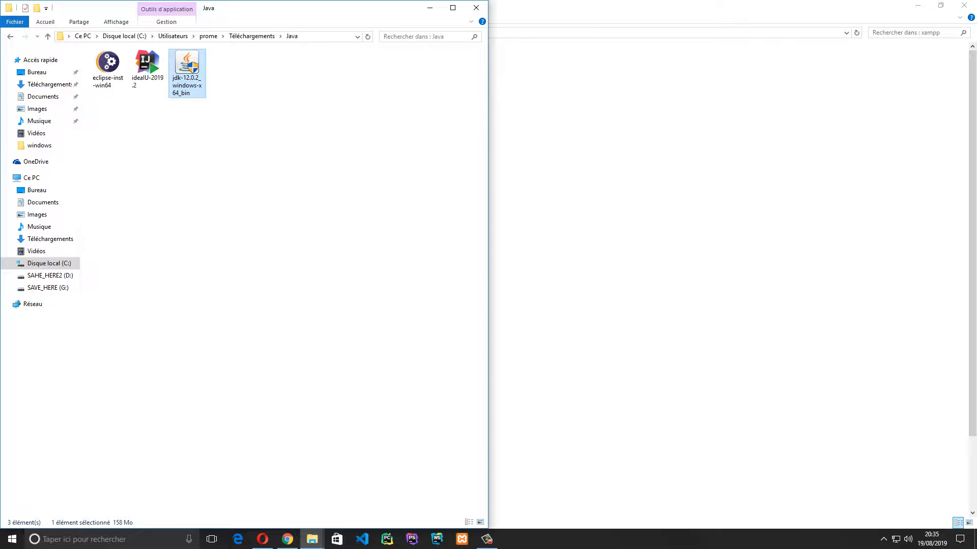
Launch Windows PowerShell and run javac -v to check for the Java compiler
{"action": "key", "text": "super"}
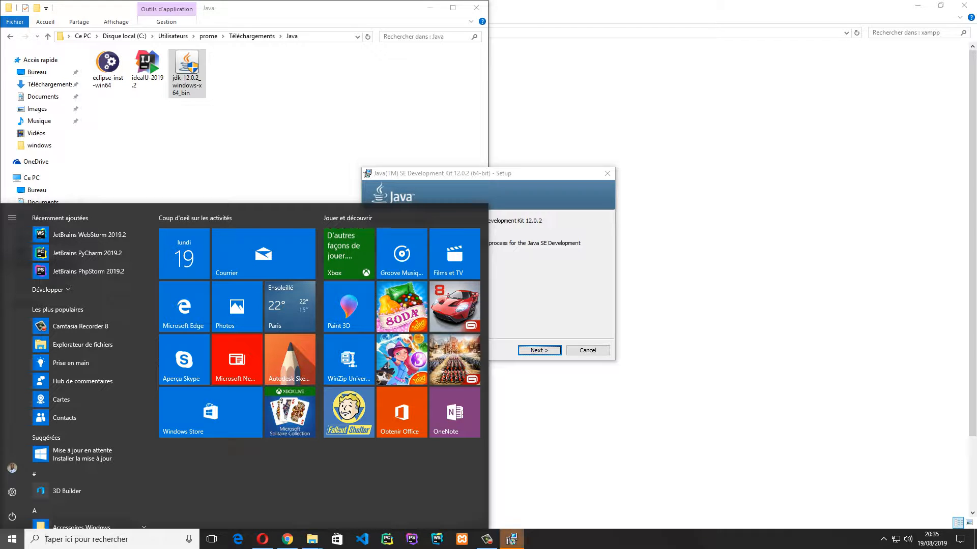
{"action": "type", "text": "po"}
{"action": "key", "text": "Return"}
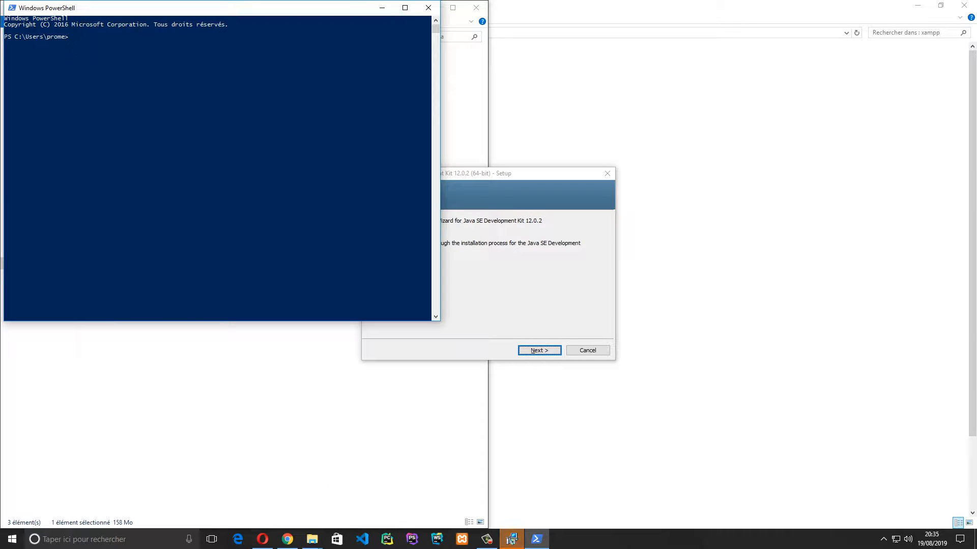
{"action": "type", "text": "javac -v"}
{"action": "key", "text": "Return"}
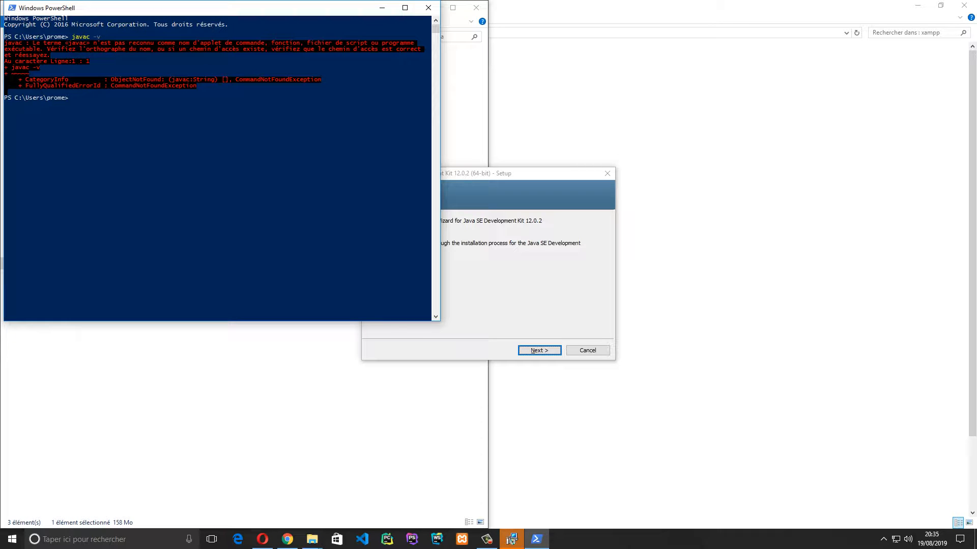
{"action": "type", "text": "javac -v"}
{"action": "key", "text": "Return"}
Run javac --v, java --v and java -v, all reported as unrecognised
{"action": "type", "text": "javac --v"}
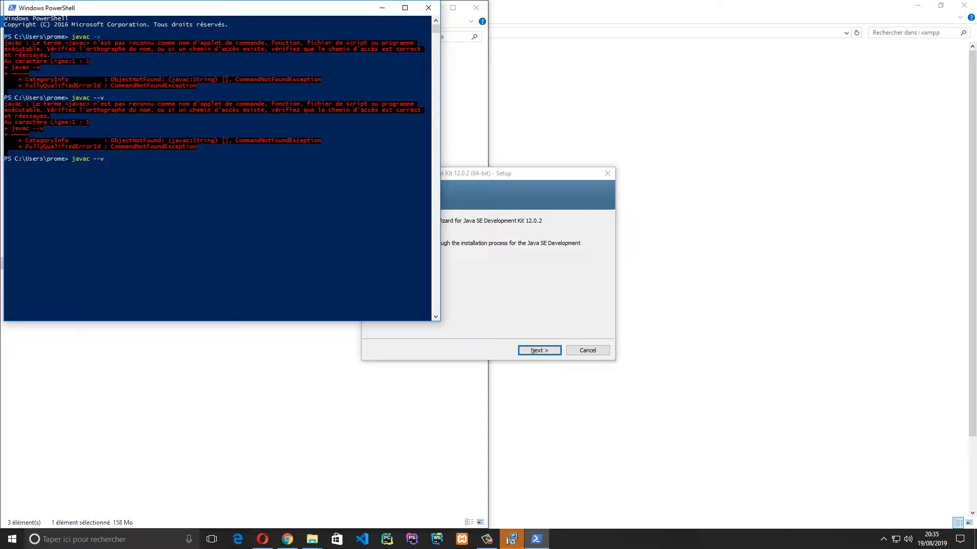
{"action": "key", "text": "BackSpace"}
{"action": "key", "text": "Return"}
{"action": "key", "text": "Up"}
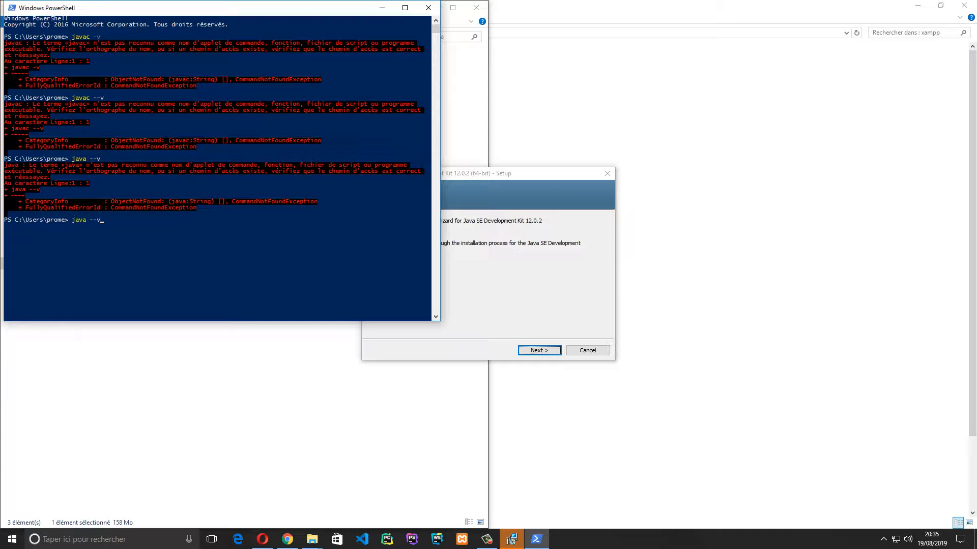
{"action": "key", "text": "Left"}
{"action": "key", "text": "BackSpace"}
{"action": "key", "text": "Return"}
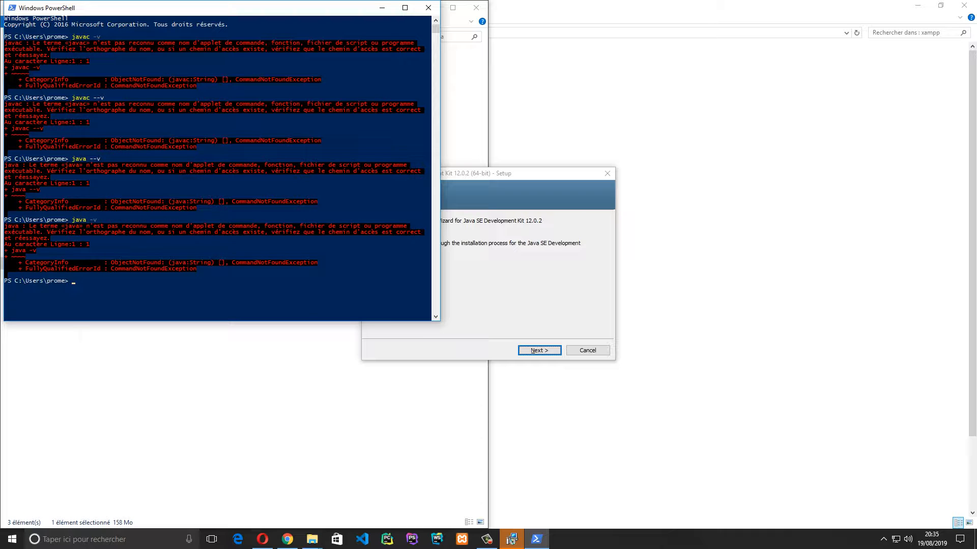
Clear the PowerShell console with clear after a misspelled attempt
{"action": "type", "text": "clera"}
{"action": "key", "text": "Return"}
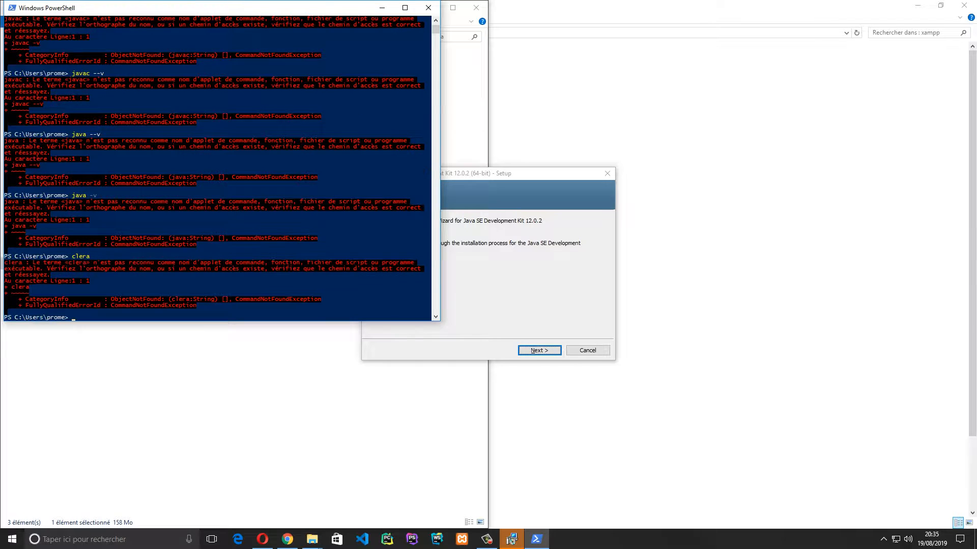
{"action": "type", "text": "clear"}
{"action": "key", "text": "Return"}
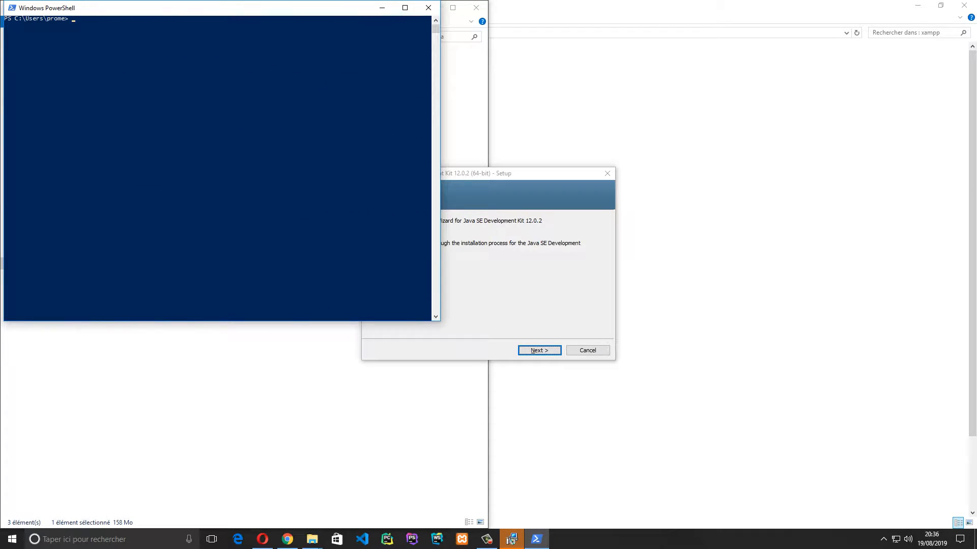
{"action": "left_click", "coordinate": [340, 78]}
Exit PowerShell and advance past the JDK 12.0.2 Setup welcome page
{"action": "type", "text": "exit"}
{"action": "key", "text": "Return"}
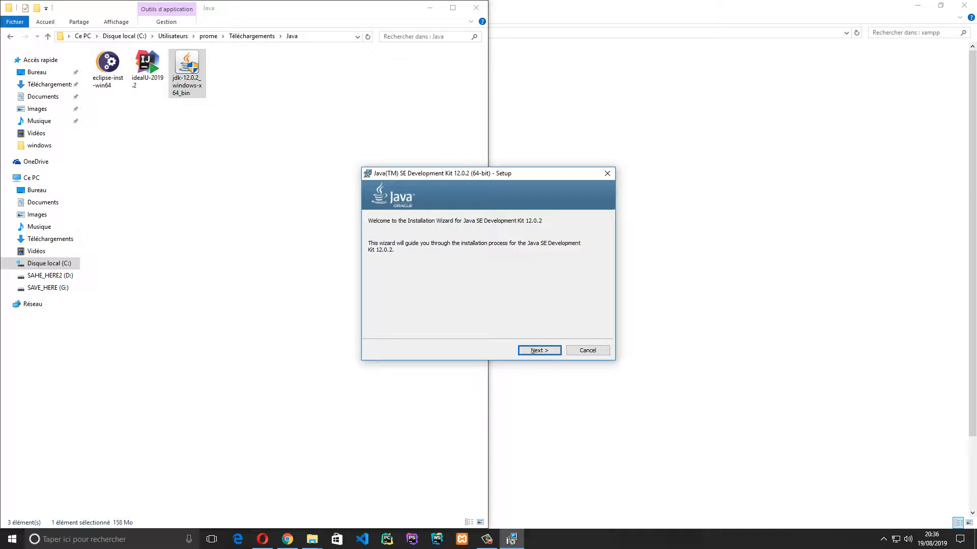
{"action": "key", "text": "Return"}
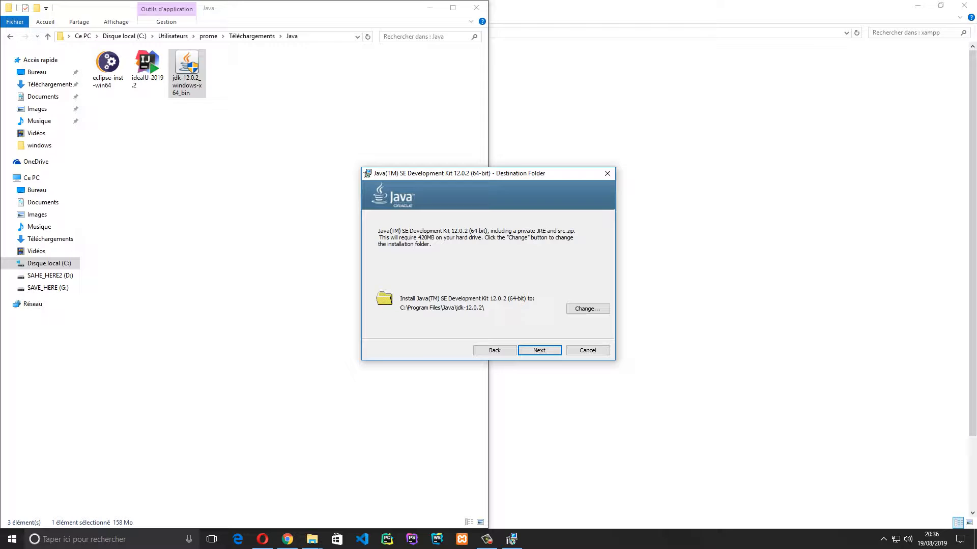
{"action": "left_click_drag", "start_coordinate": [488, 174], "coordinate": [381, 150]}
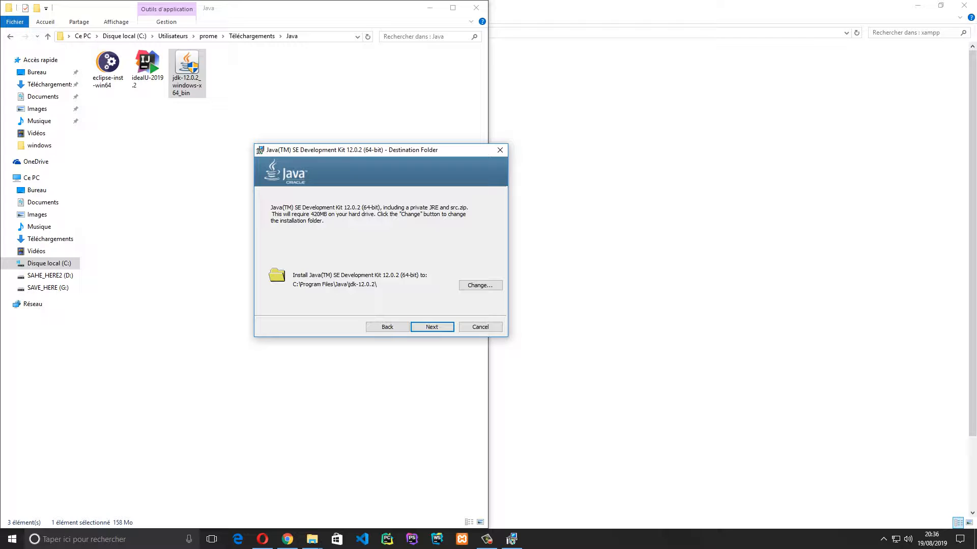
Set the install folder to G:\Program Files\Java\jdk-12.0.2\, install, and close the finished wizard
{"action": "left_click", "coordinate": [480, 285]}
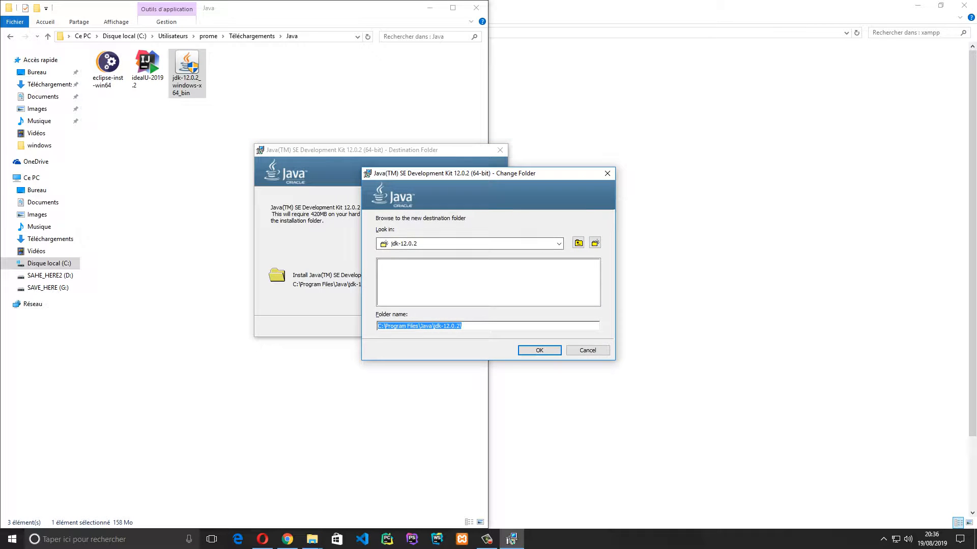
{"action": "left_click", "coordinate": [382, 326]}
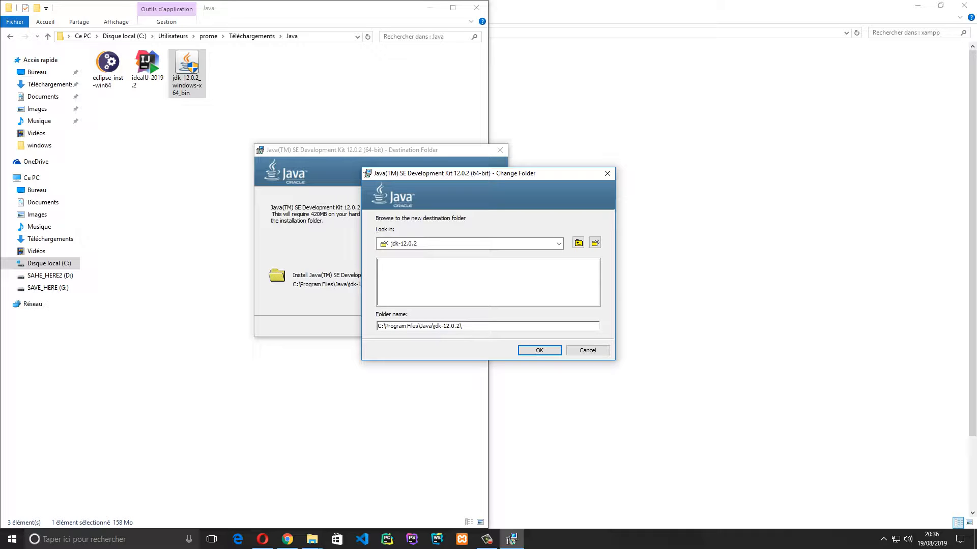
{"action": "key", "text": "BackSpace"}
{"action": "type", "text": "g"}
{"action": "left_click", "coordinate": [539, 351]}
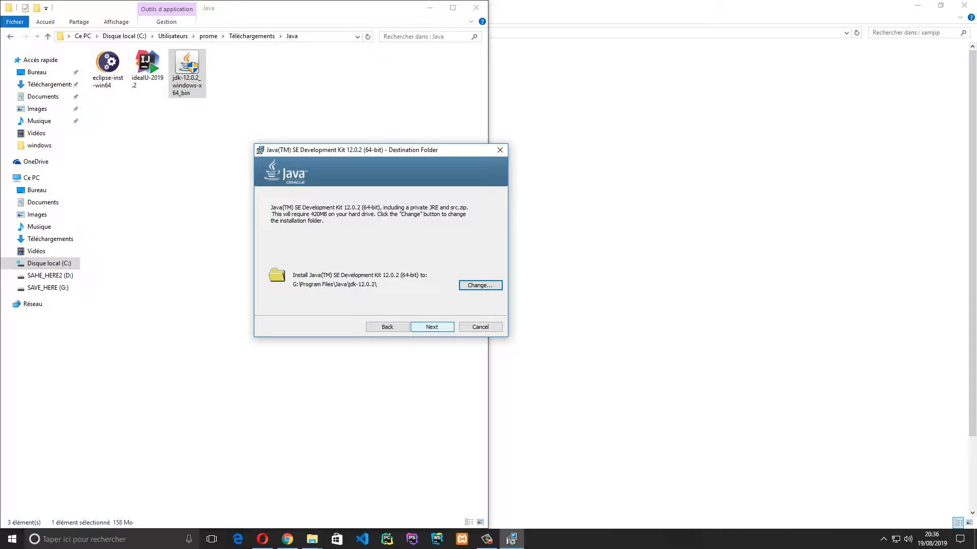
{"action": "left_click", "coordinate": [432, 327]}
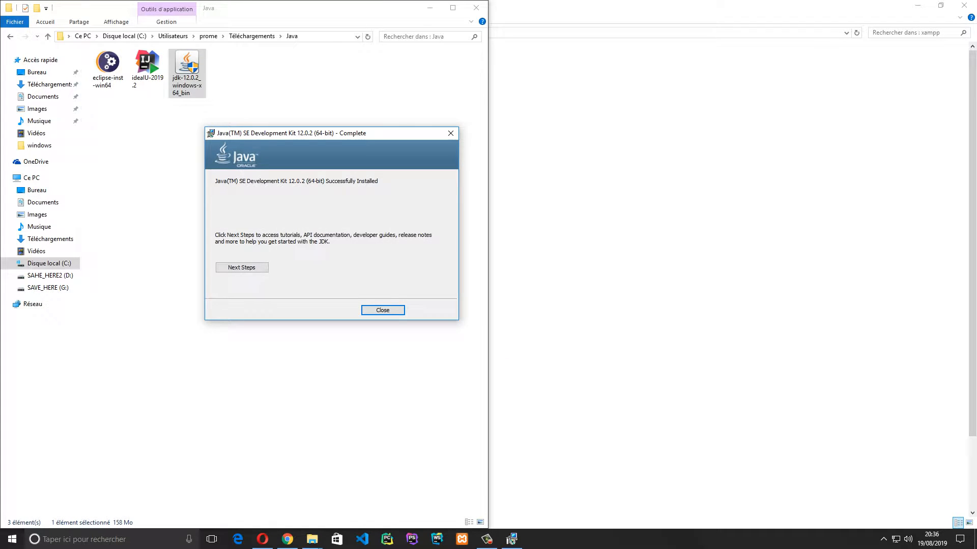
{"action": "left_click", "coordinate": [383, 310]}
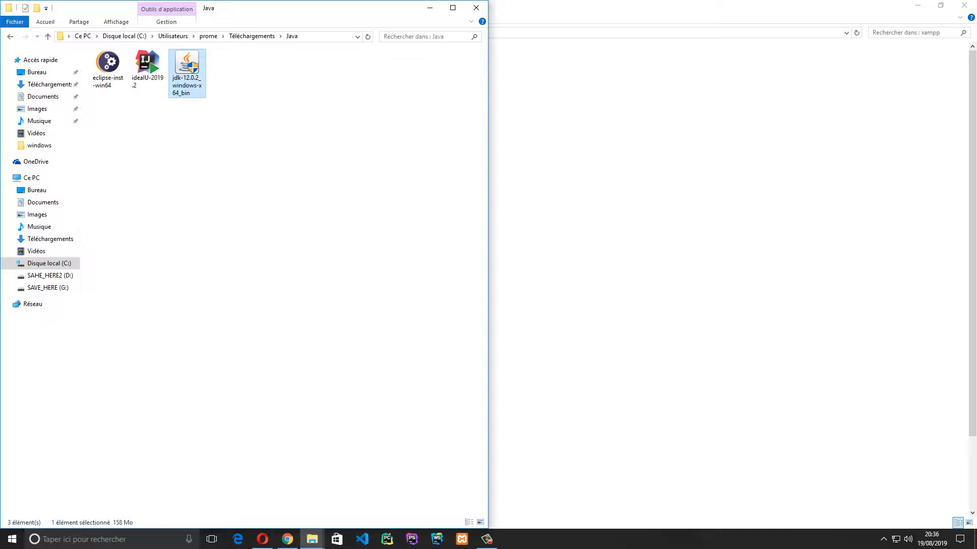
Open a new, taller File Explorer window showing Ce PC, dismissing the notification and Maps
{"action": "key", "text": "super+e"}
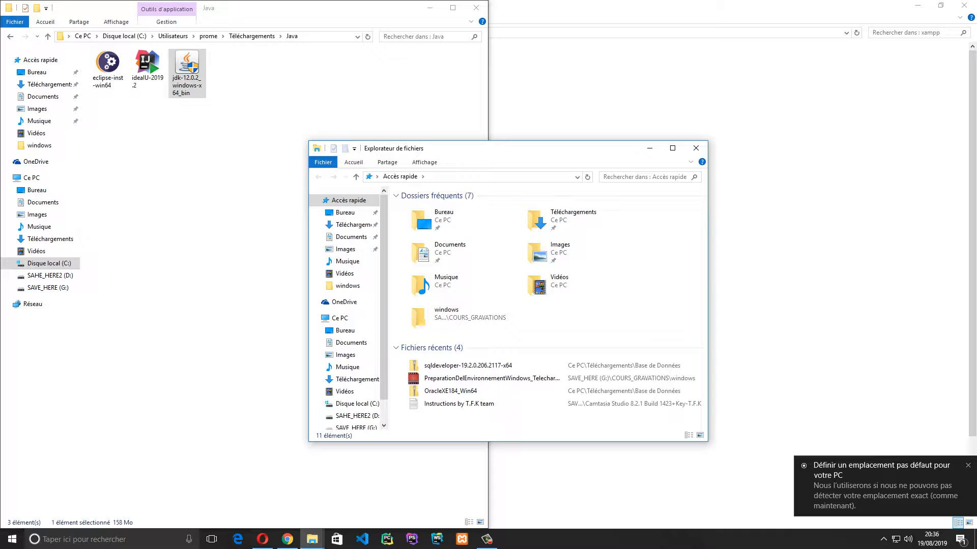
{"action": "left_click", "coordinate": [885, 485]}
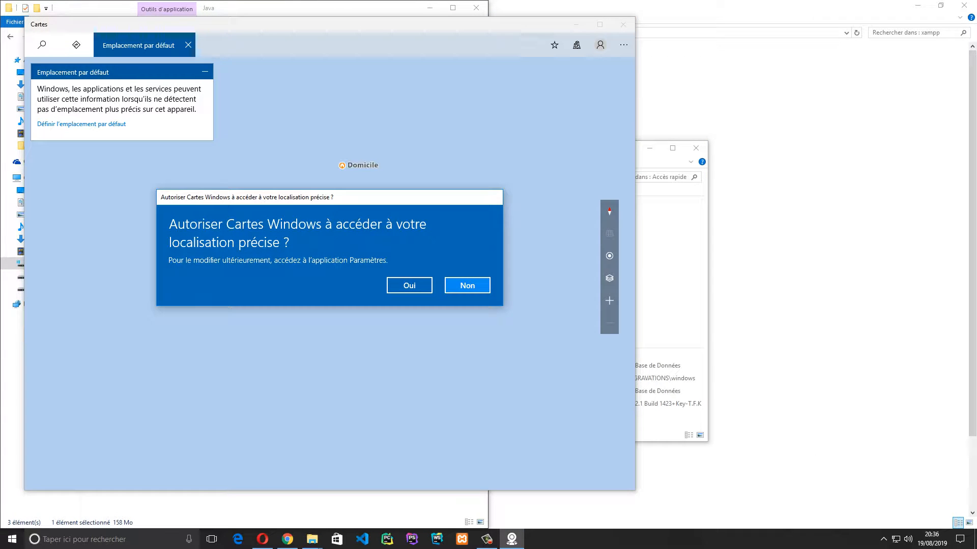
{"action": "left_click", "coordinate": [623, 25]}
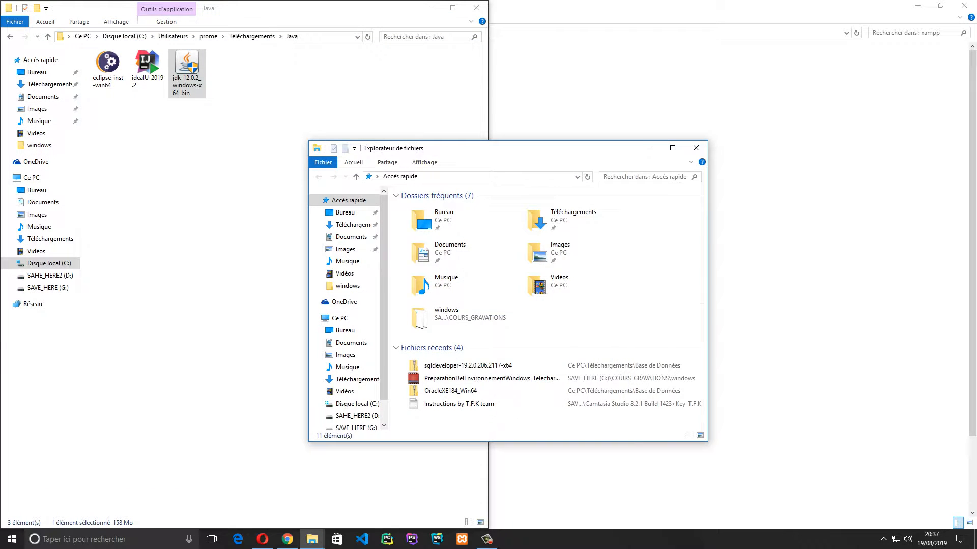
{"action": "left_click_drag", "start_coordinate": [575, 141], "coordinate": [575, 71]}
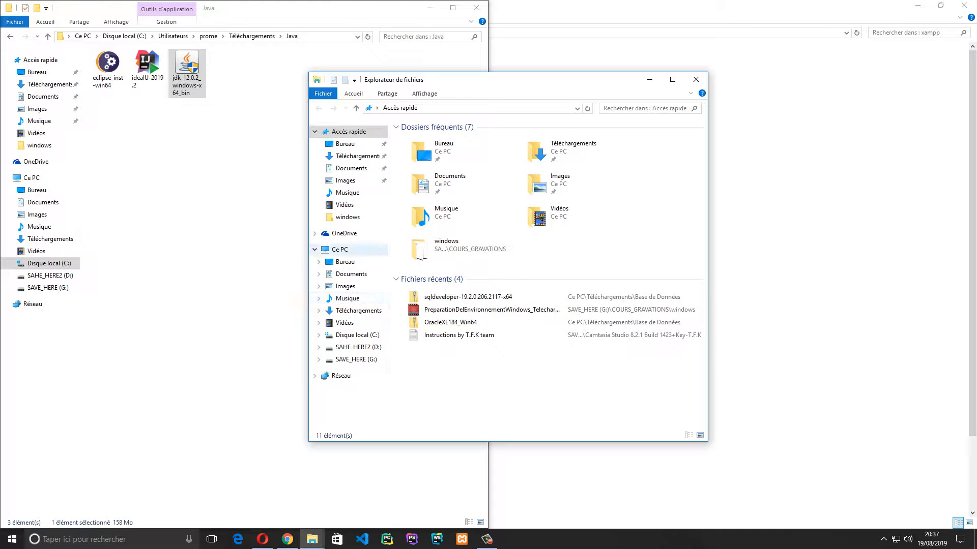
{"action": "left_click", "coordinate": [340, 250]}
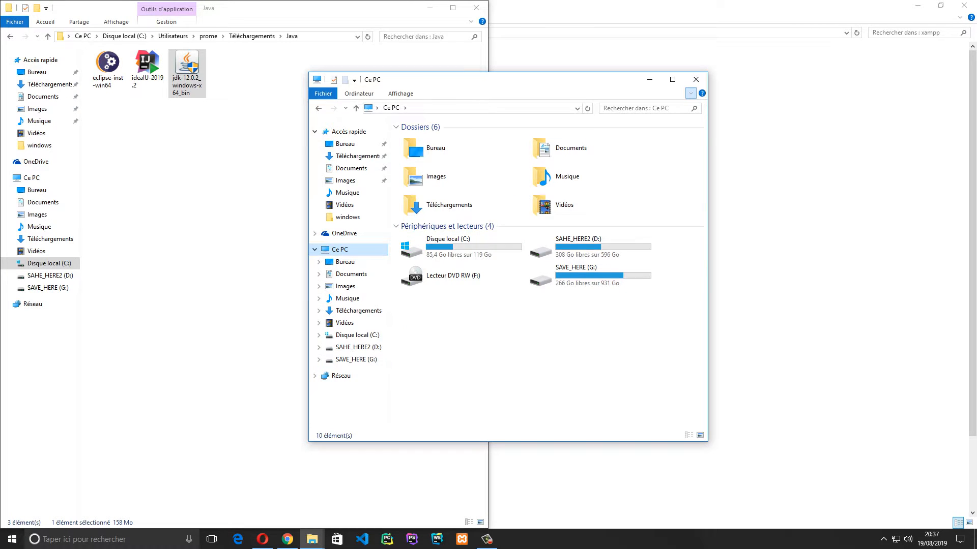
Check system protection and advanced system settings, then close the System window and Propriétés système
{"action": "left_click", "coordinate": [691, 93]}
{"action": "left_click", "coordinate": [621, 119]}
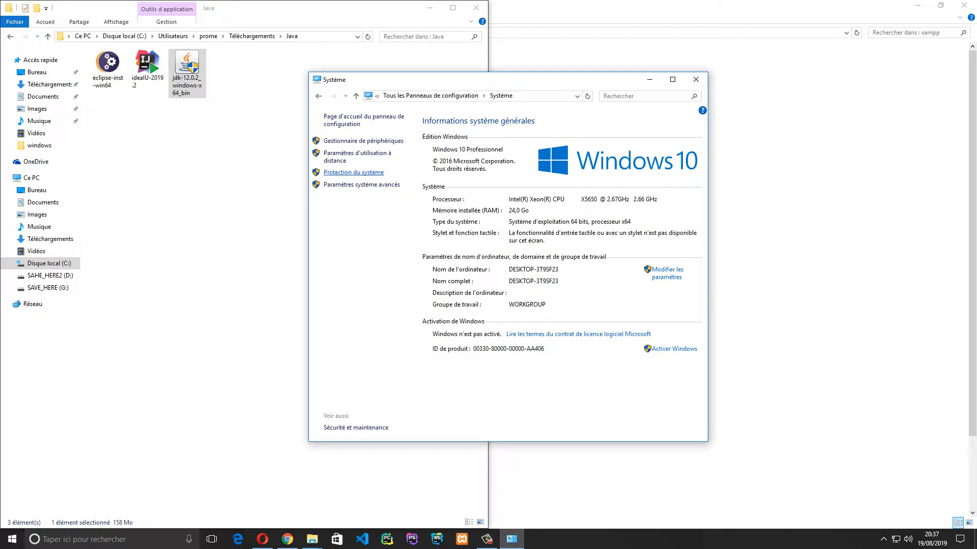
{"action": "left_click", "coordinate": [354, 172]}
{"action": "left_click", "coordinate": [233, 33]}
{"action": "left_click", "coordinate": [361, 185]}
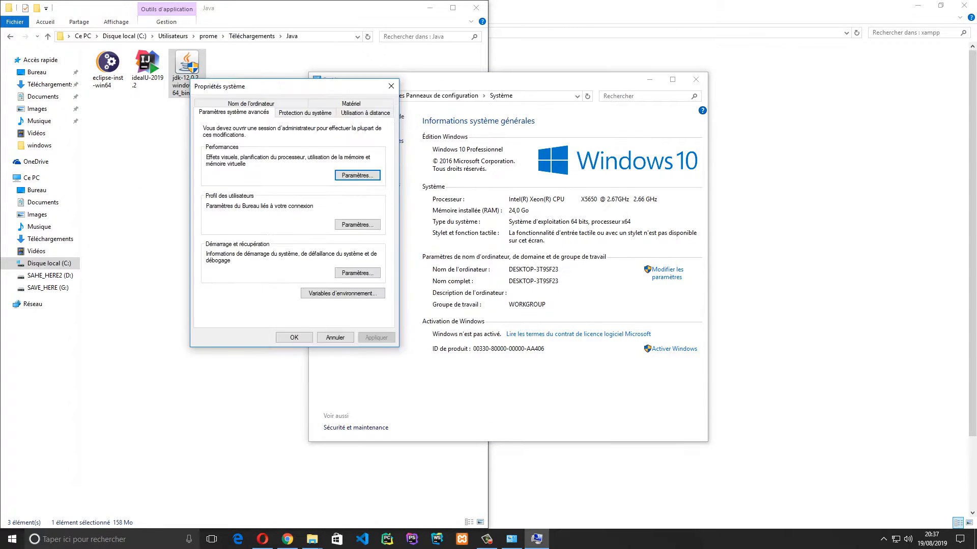
{"action": "key", "text": "alt+F4"}
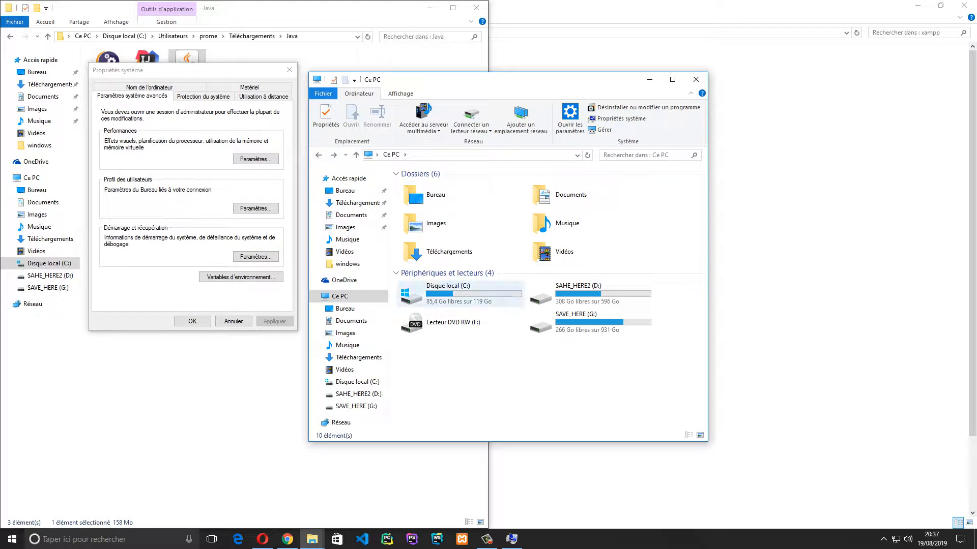
{"action": "left_click", "coordinate": [289, 70]}
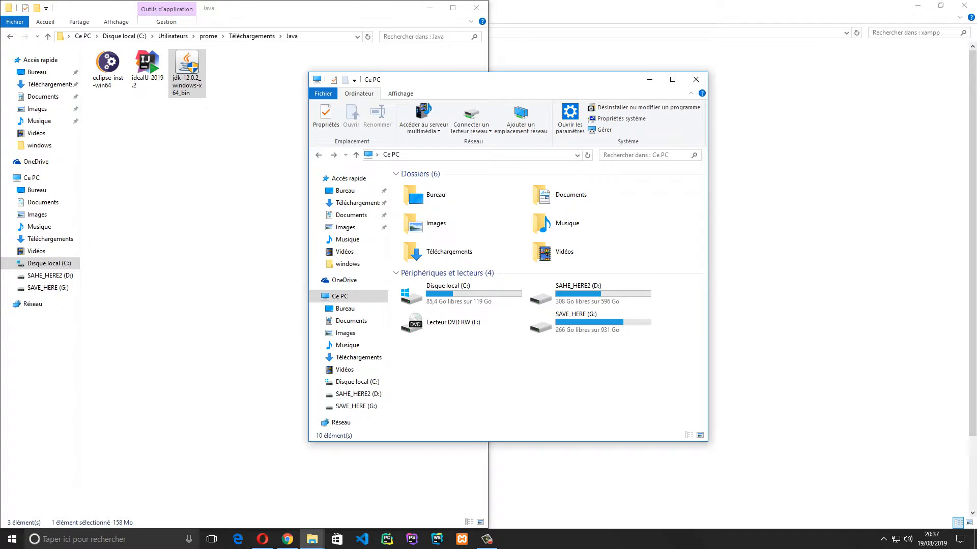
Launch Windows PowerShell from Start search and pin it to the taskbar
{"action": "key", "text": "super"}
{"action": "type", "text": "po"}
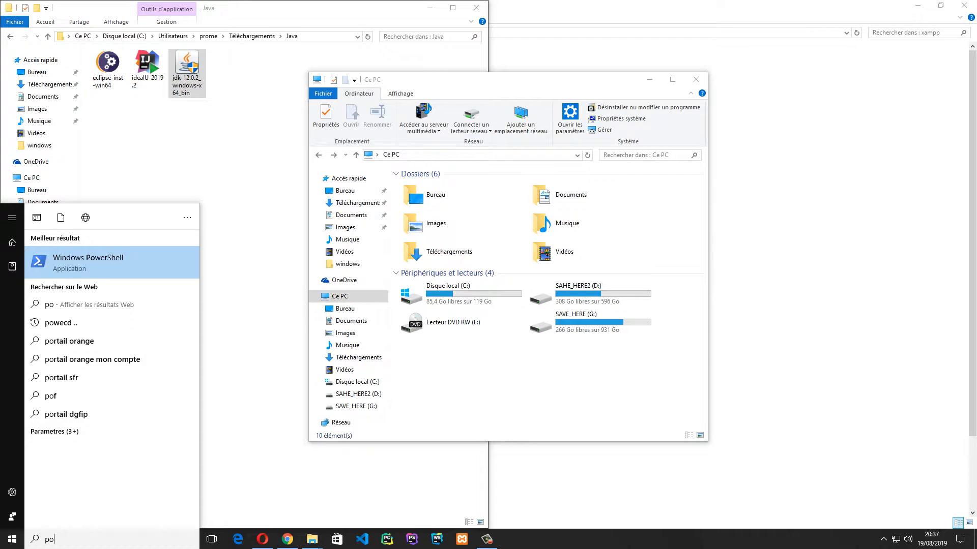
{"action": "key", "text": "Return"}
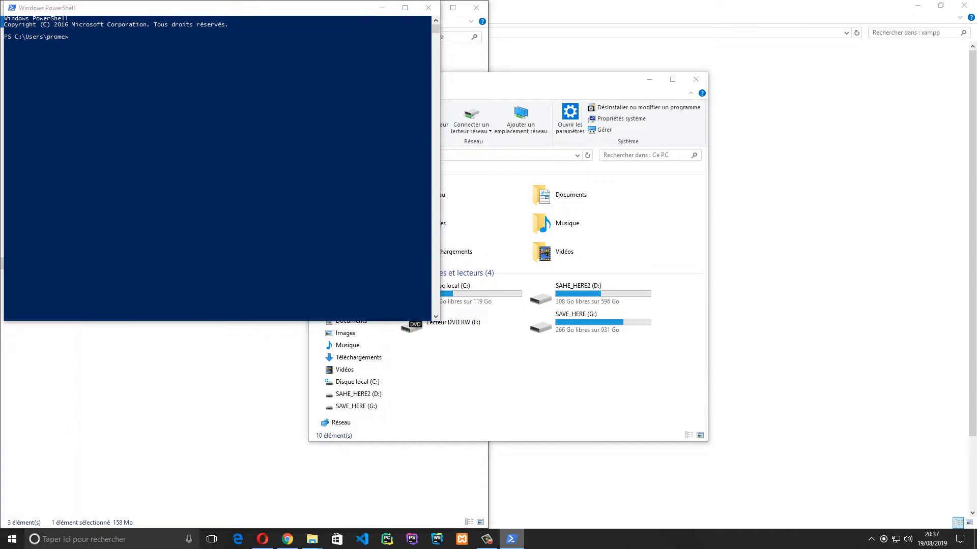
{"action": "right_click", "coordinate": [511, 539]}
{"action": "left_click", "coordinate": [507, 501]}
{"action": "left_click", "coordinate": [255, 168]}
Run javac --v, javac -v and javac -V, each unrecognised
{"action": "type", "text": "jav"}
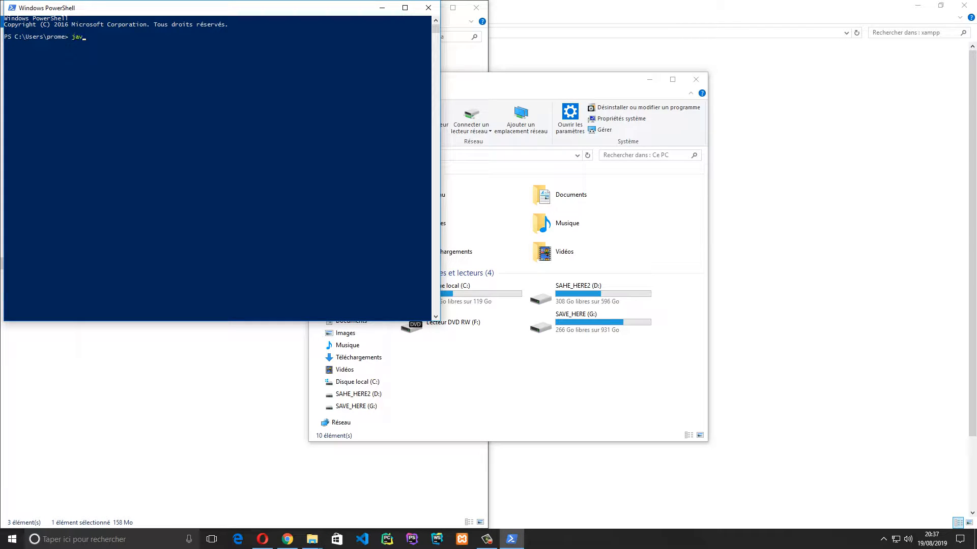
{"action": "type", "text": "ac --v"}
{"action": "key", "text": "Return"}
{"action": "key", "text": "Up"}
{"action": "key", "text": "Left"}
{"action": "key", "text": "BackSpace"}
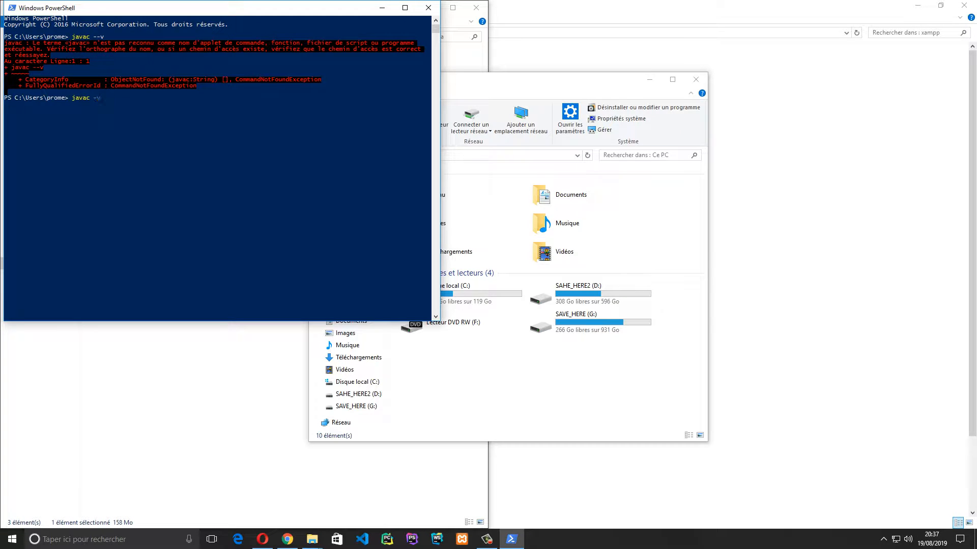
{"action": "key", "text": "Return"}
{"action": "key", "text": "Up"}
{"action": "key", "text": "BackSpace"}
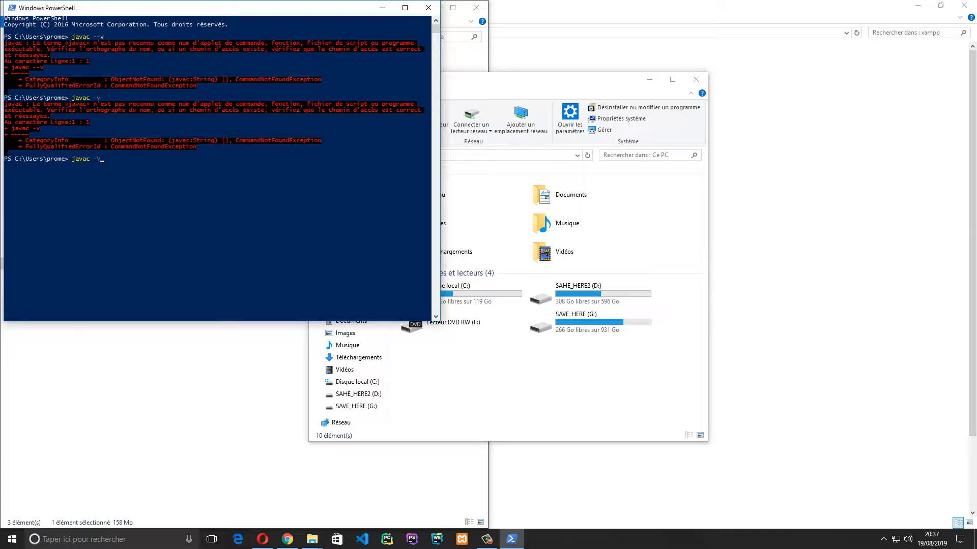
{"action": "type", "text": "V"}
{"action": "key", "text": "Return"}
Run javac --V and javac -version, still unrecognised, then clear the console with cls
{"action": "key", "text": "Up"}
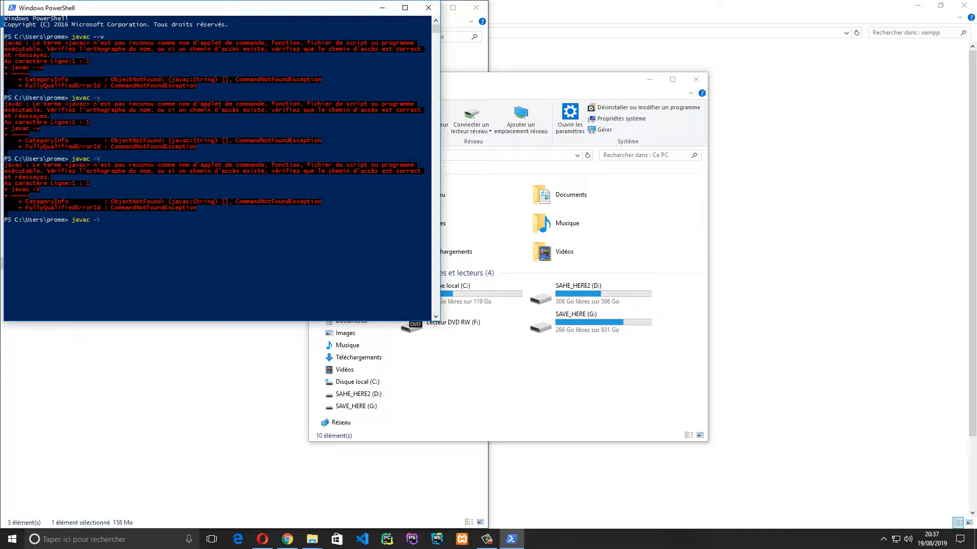
{"action": "key", "text": "Left"}
{"action": "type", "text": "-"}
{"action": "key", "text": "Return"}
{"action": "key", "text": "Up"}
{"action": "key", "text": "BackSpace"}
{"action": "key", "text": "BackSpace"}
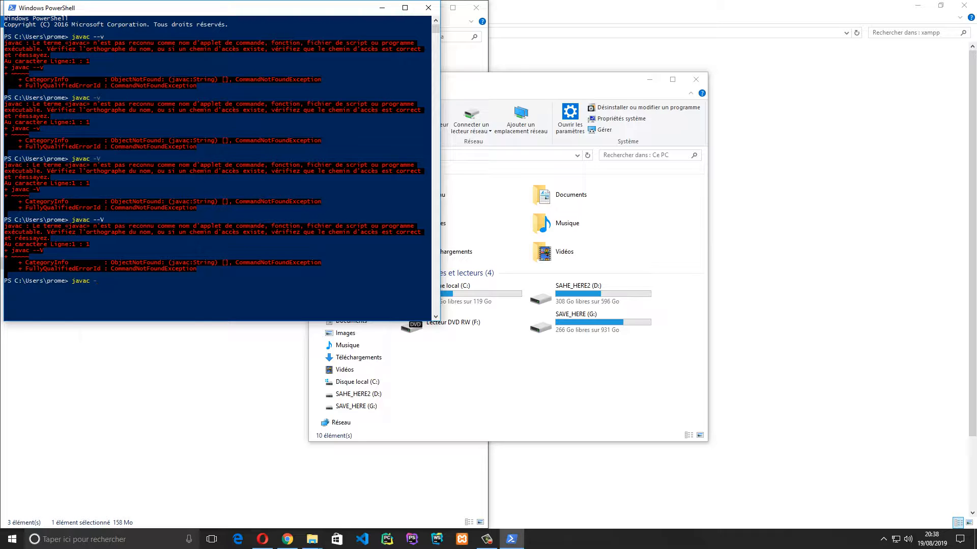
{"action": "type", "text": "version"}
{"action": "key", "text": "Return"}
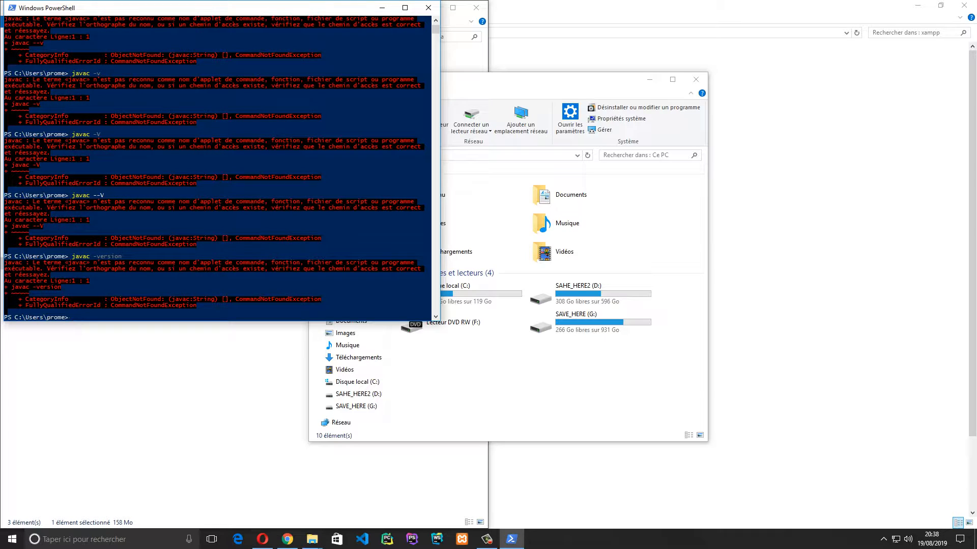
{"action": "type", "text": "cls"}
{"action": "key", "text": "Return"}
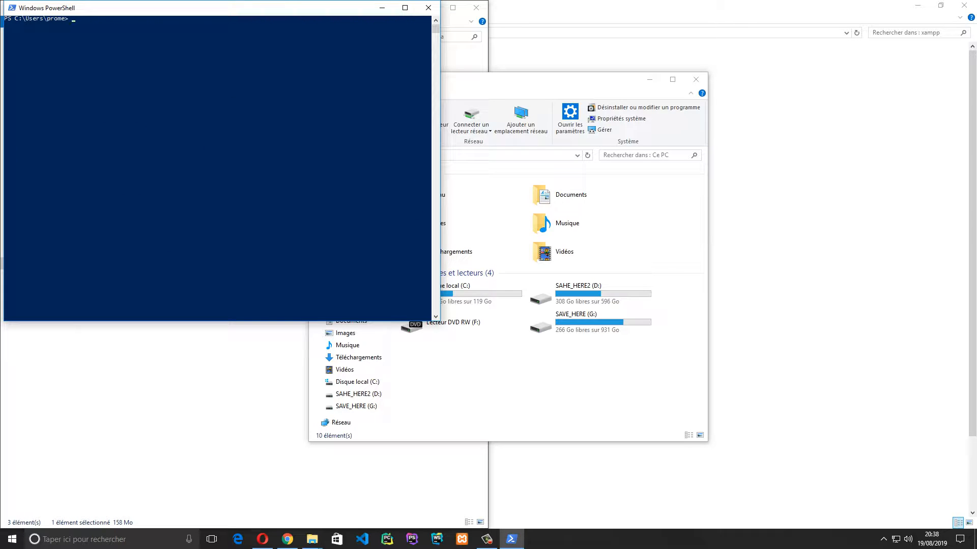
Run composer, composer --v and composer -V showing version 1.9.0, then exit PowerShell
{"action": "type", "text": "composer"}
{"action": "key", "text": "Return"}
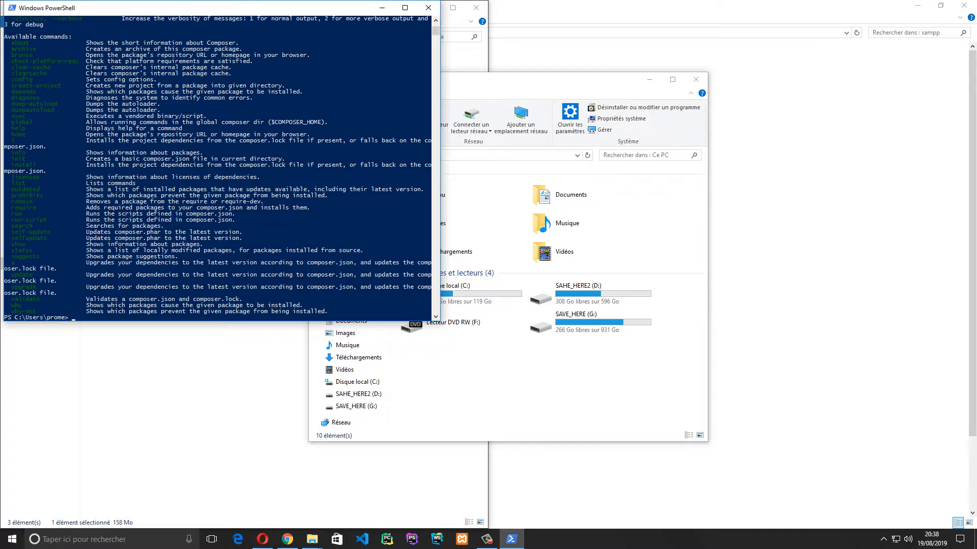
{"action": "key", "text": "Up"}
{"action": "type", "text": "-v"}
{"action": "key", "text": "Return"}
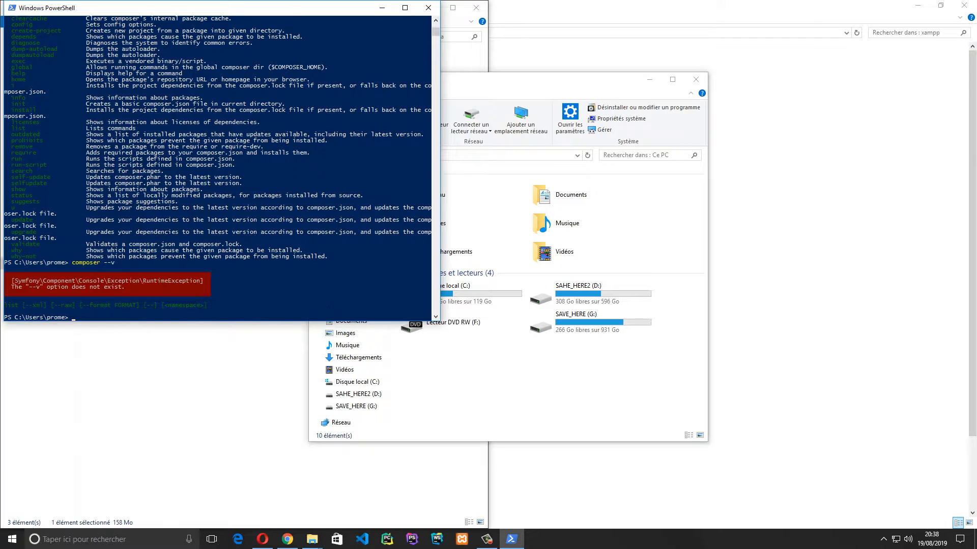
{"action": "key", "text": "Up"}
{"action": "key", "text": "BackSpace"}
{"action": "key", "text": "BackSpace"}
{"action": "type", "text": "V"}
{"action": "key", "text": "Return"}
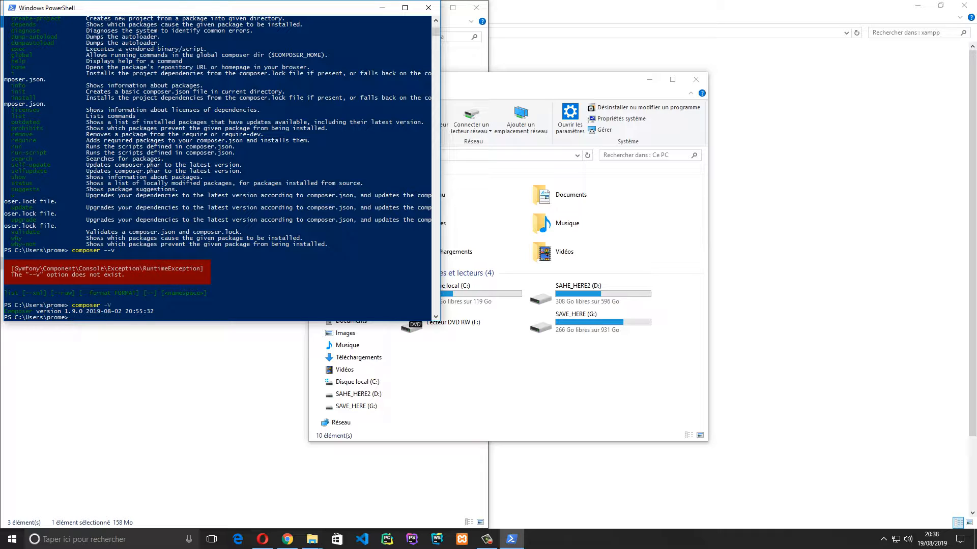
{"action": "type", "text": "exit"}
{"action": "key", "text": "Return"}
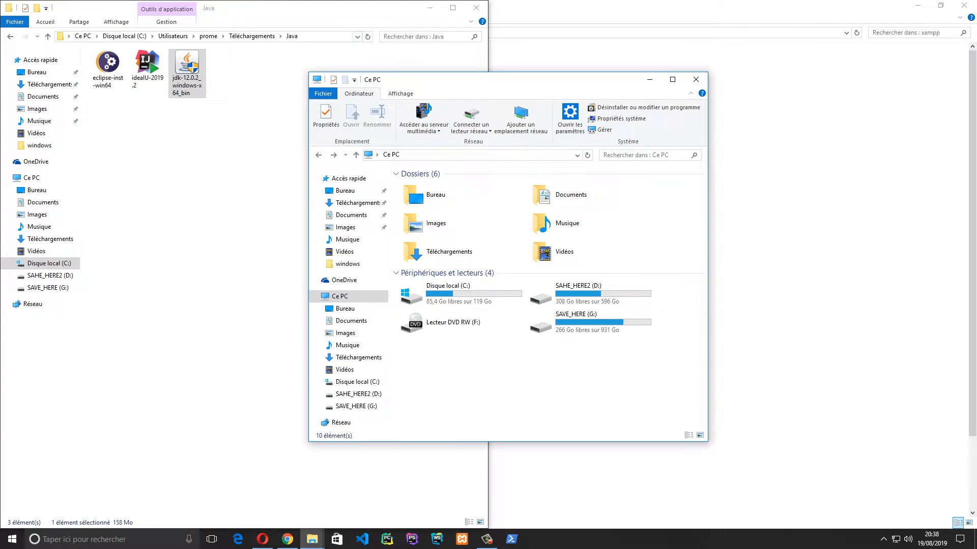
Navigate the Ce PC window to G:\Program Files\Java\jdk-12.0.2\bin
{"action": "left_click_drag", "start_coordinate": [509, 80], "coordinate": [590, 71]}
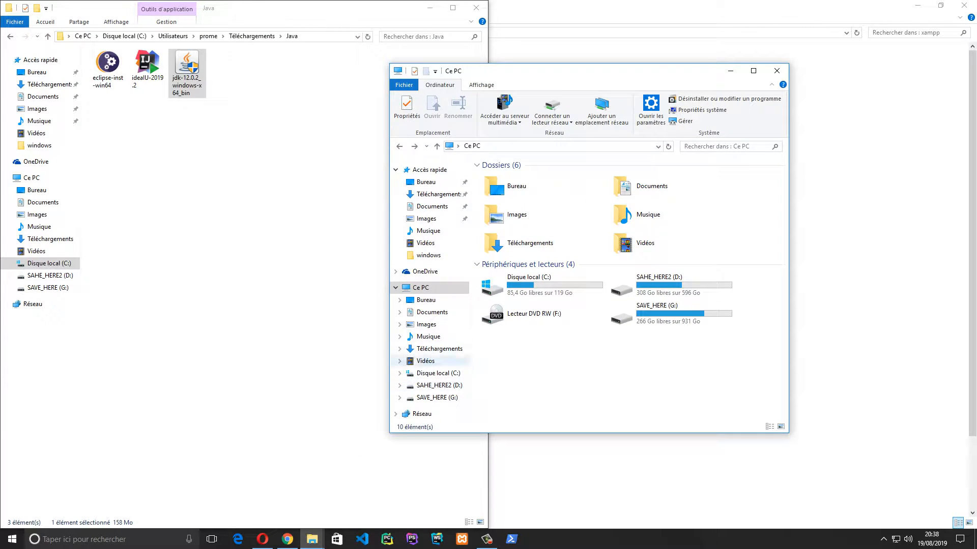
{"action": "left_click", "coordinate": [437, 398]}
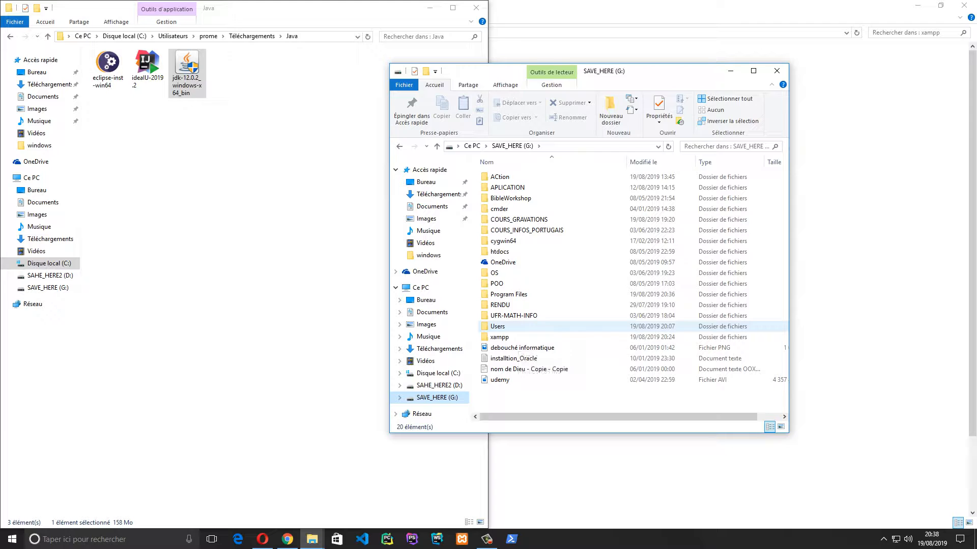
{"action": "double_click", "coordinate": [504, 294]}
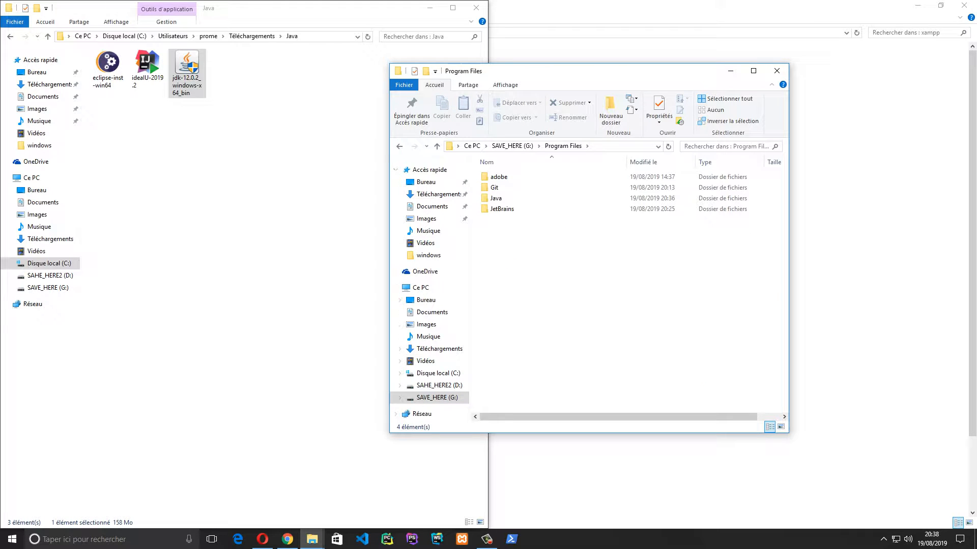
{"action": "double_click", "coordinate": [503, 197]}
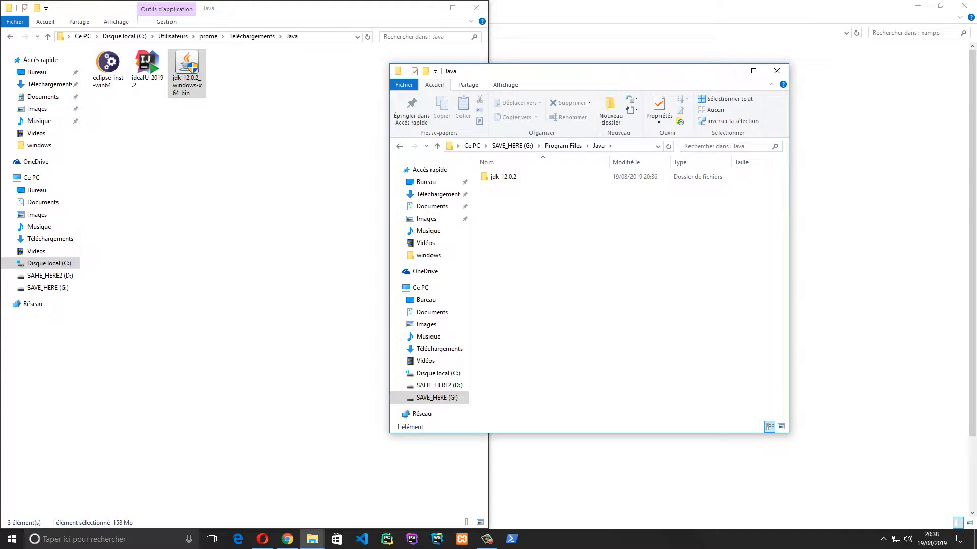
{"action": "double_click", "coordinate": [502, 177]}
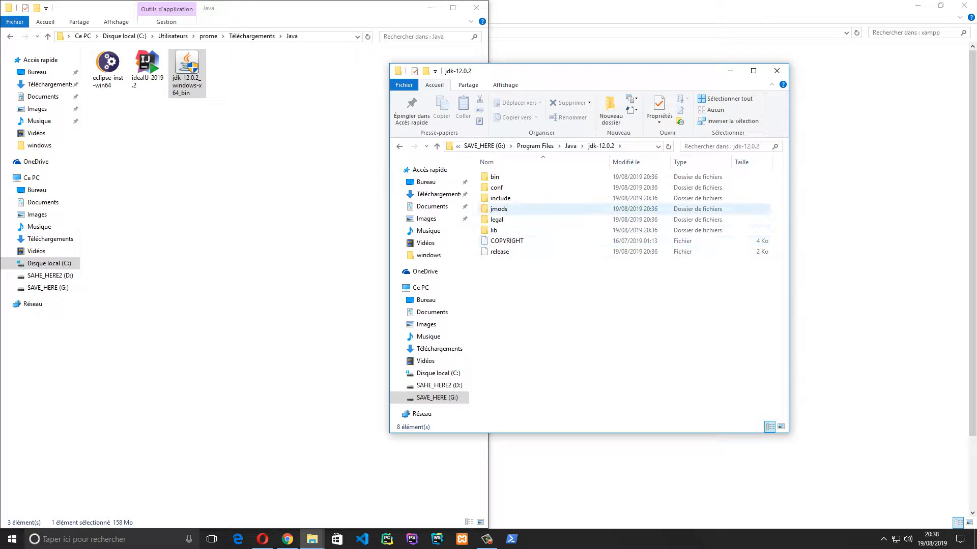
{"action": "double_click", "coordinate": [503, 177]}
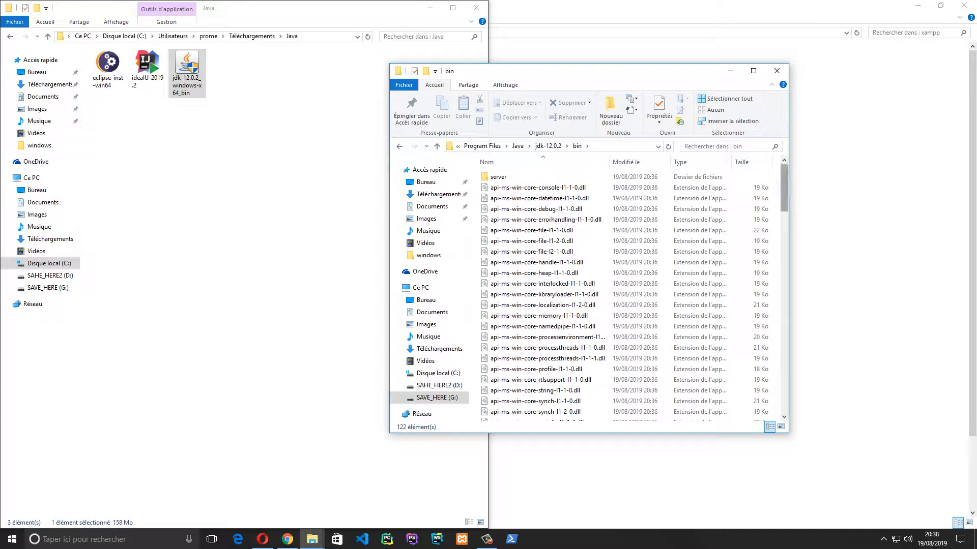
Scroll through the bin folder's 122 tools, picking out javac
{"action": "left_click_drag", "start_coordinate": [784, 188], "coordinate": [784, 264]}
{"action": "scroll", "coordinate": [630, 295], "scroll_direction": "down", "scroll_amount": 4}
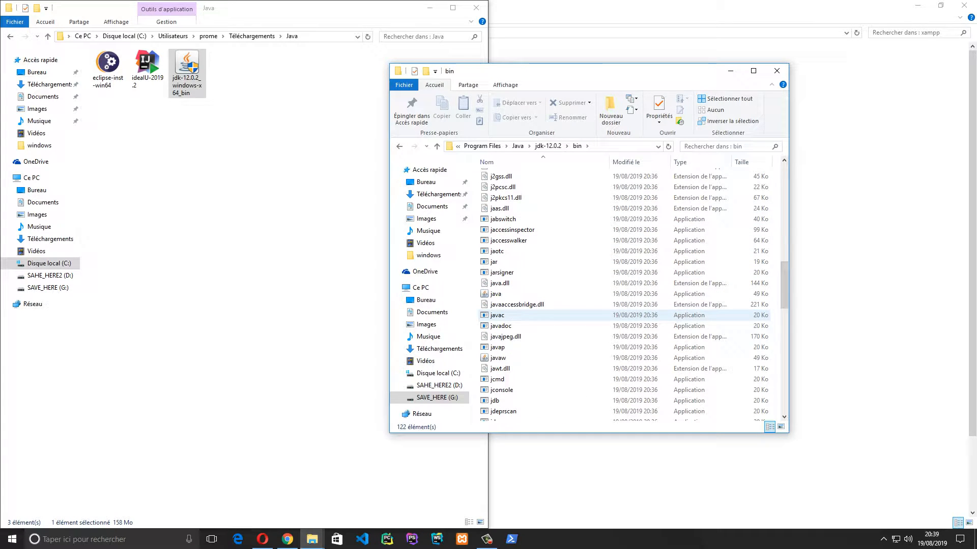
{"action": "left_click", "coordinate": [499, 316]}
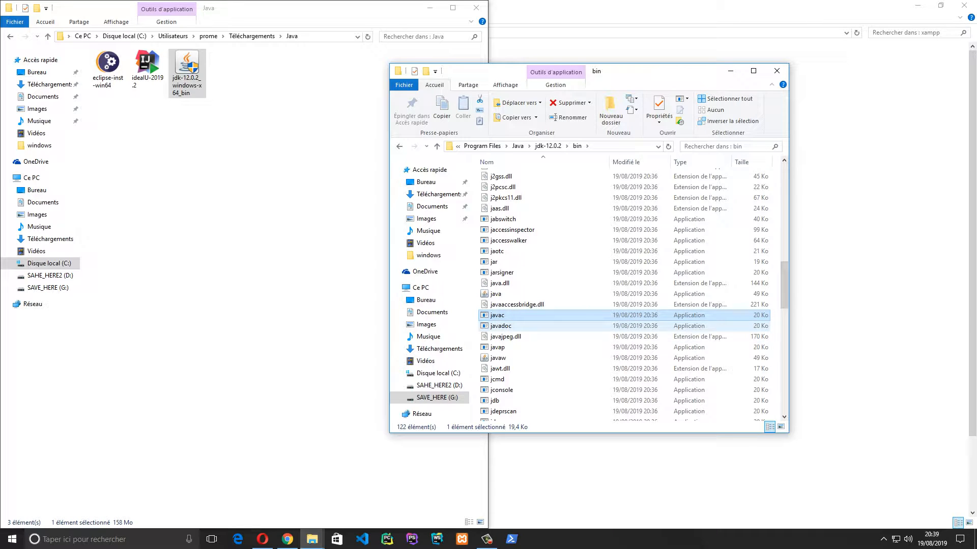
{"action": "scroll", "coordinate": [496, 402], "scroll_direction": "down", "scroll_amount": 3}
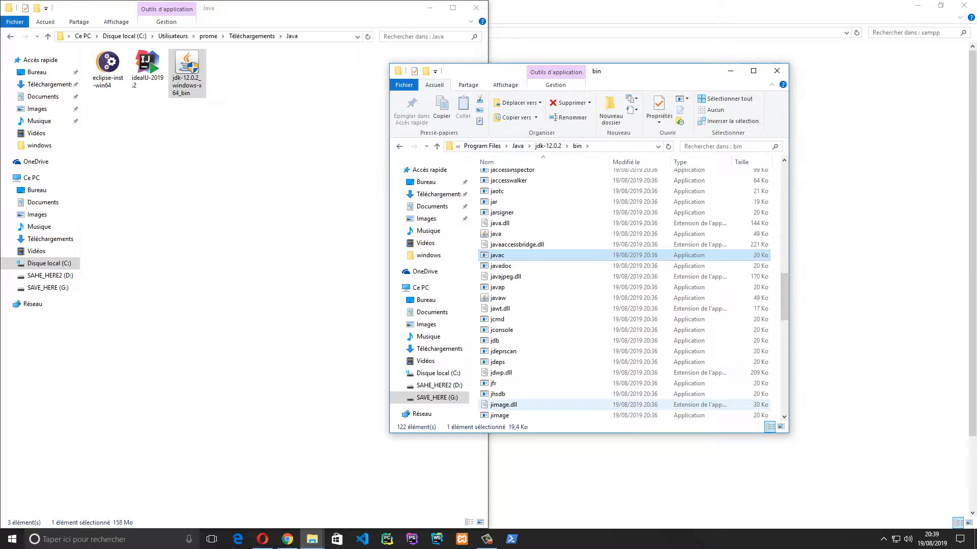
{"action": "scroll", "coordinate": [496, 404], "scroll_direction": "down", "scroll_amount": 1}
{"action": "scroll", "coordinate": [496, 405], "scroll_direction": "down", "scroll_amount": 7}
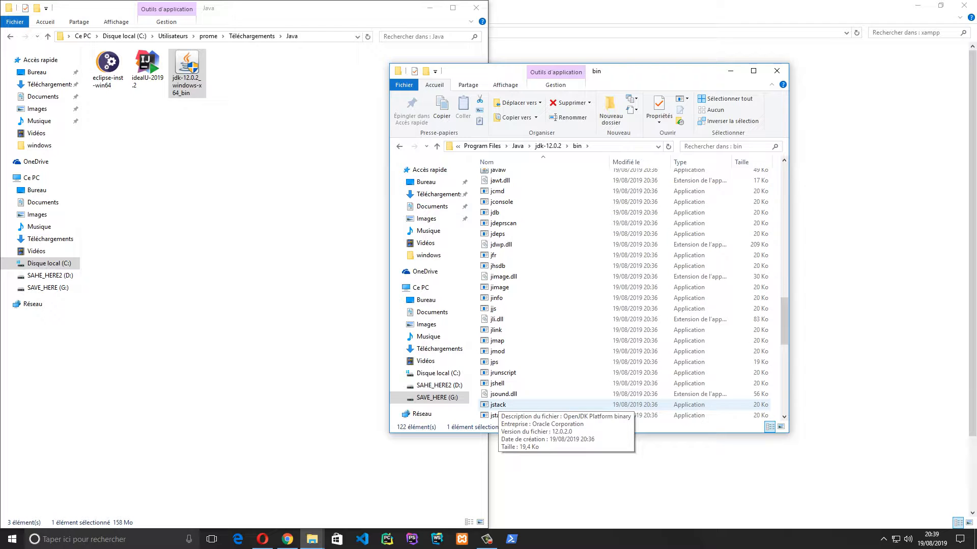
{"action": "scroll", "coordinate": [496, 404], "scroll_direction": "down", "scroll_amount": 4}
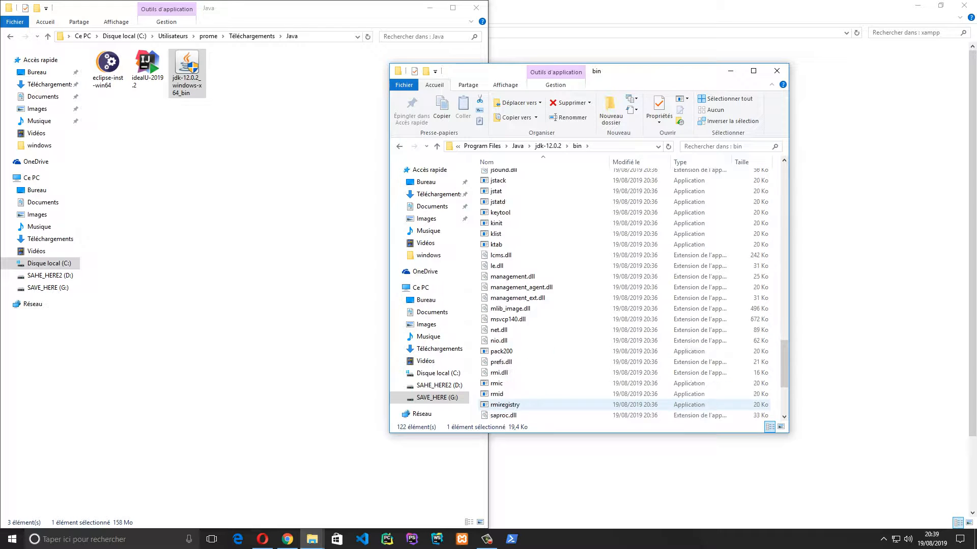
{"action": "scroll", "coordinate": [585, 383], "scroll_direction": "down", "scroll_amount": 2}
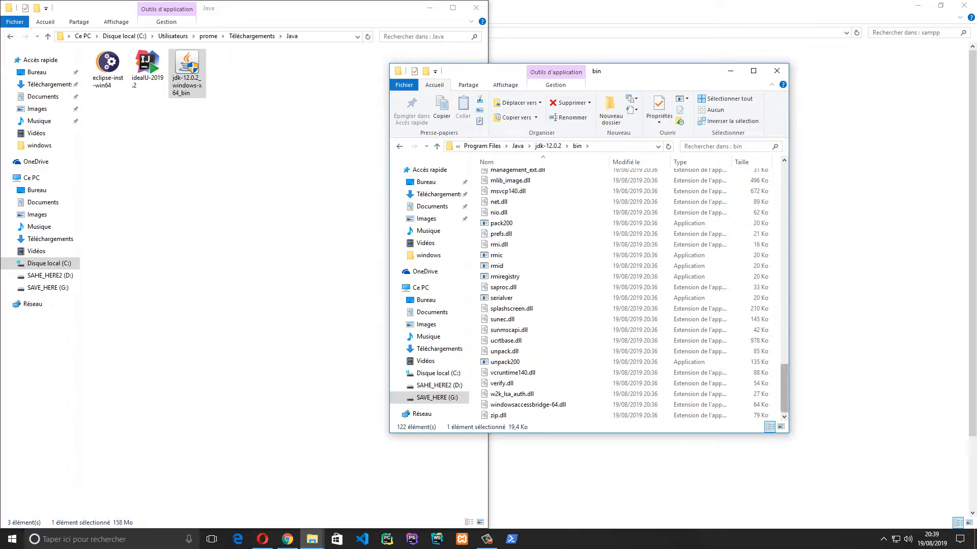
{"action": "scroll", "coordinate": [585, 383], "scroll_direction": "up", "scroll_amount": 10}
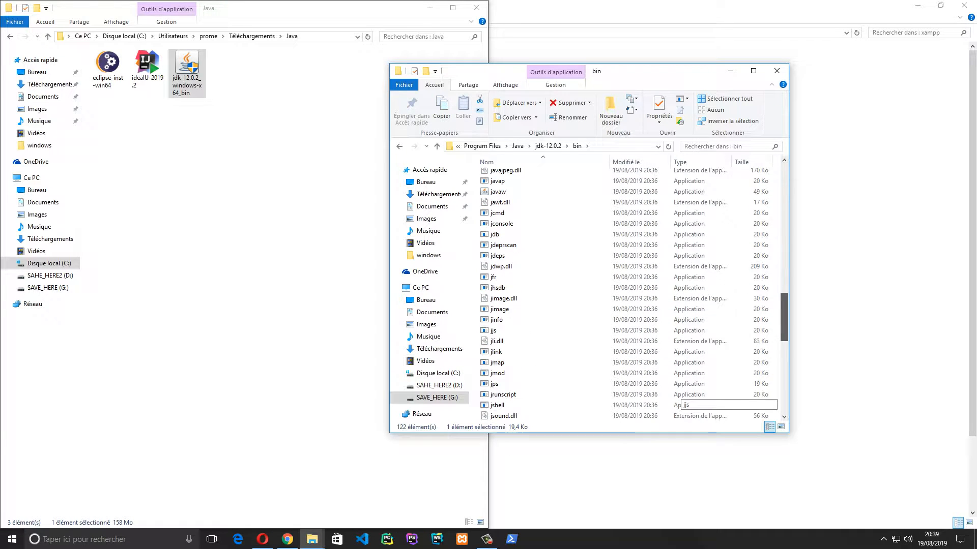
{"action": "scroll", "coordinate": [585, 383], "scroll_direction": "up", "scroll_amount": 6}
{"action": "scroll", "coordinate": [585, 383], "scroll_direction": "up", "scroll_amount": 1}
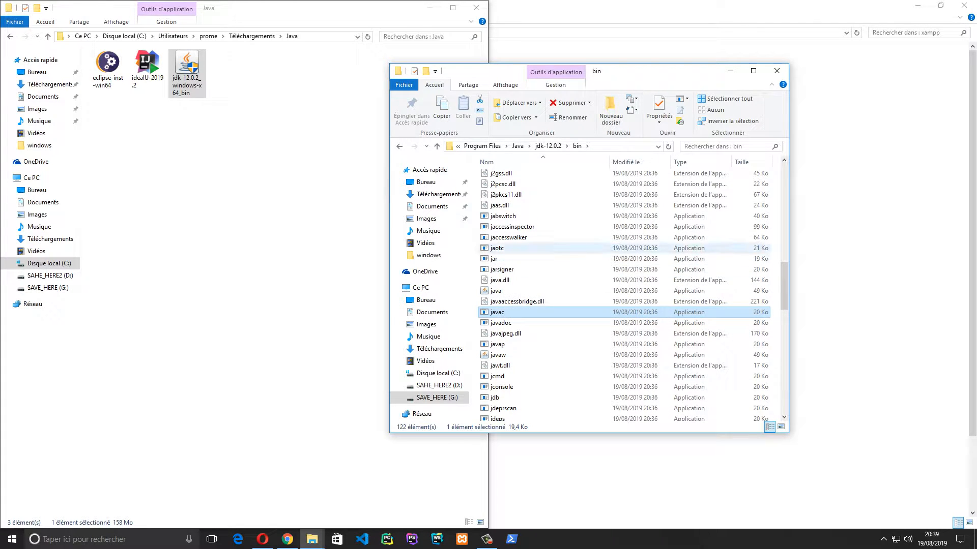
Select the jar tool, then select the full bin folder path in the address bar
{"action": "left_click", "coordinate": [494, 260]}
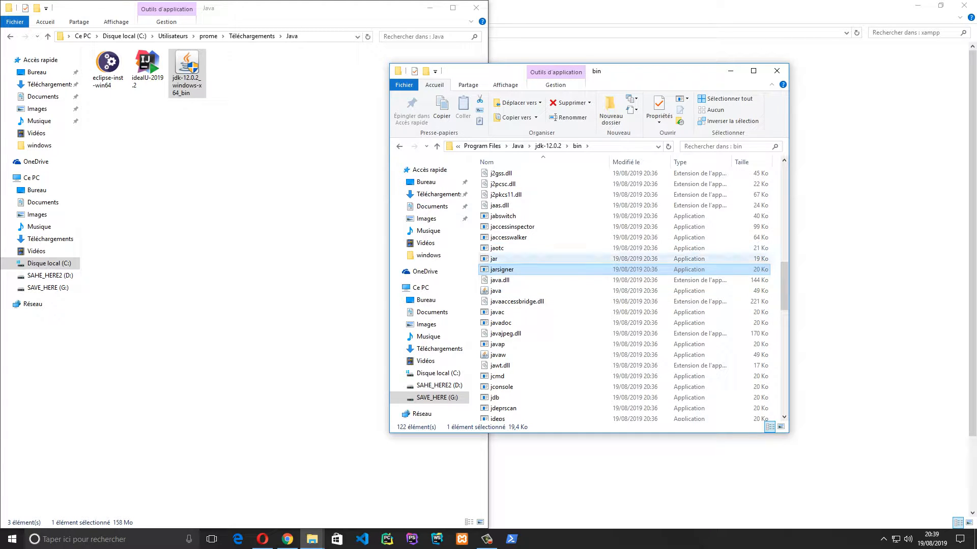
{"action": "scroll", "coordinate": [560, 334], "scroll_direction": "up", "scroll_amount": 15}
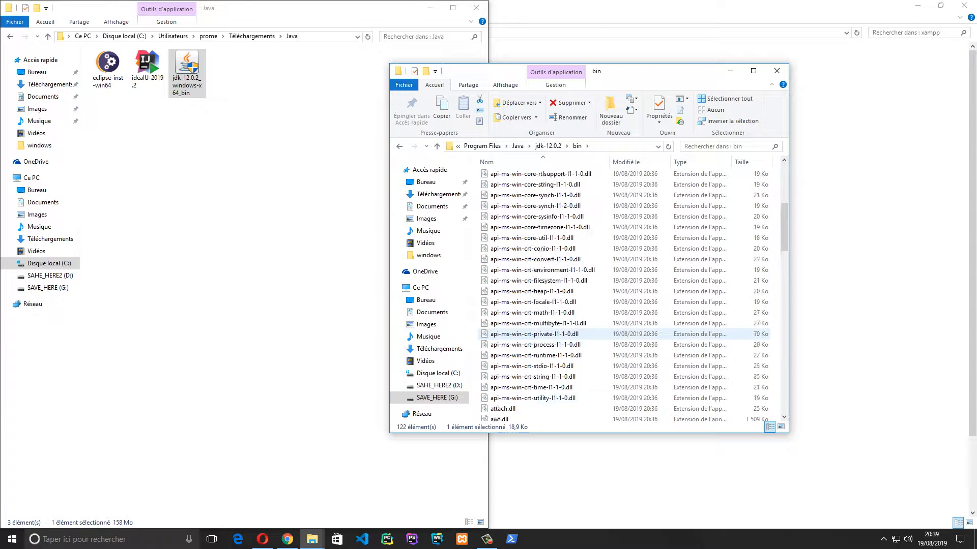
{"action": "scroll", "coordinate": [559, 334], "scroll_direction": "up", "scroll_amount": 2}
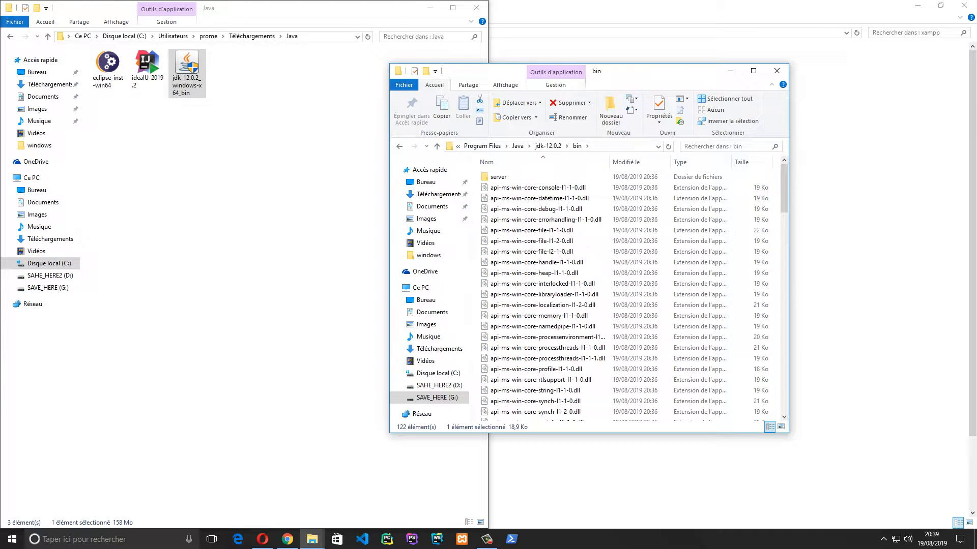
{"action": "key", "text": "alt+d"}
{"action": "key", "text": "ctrl+c"}
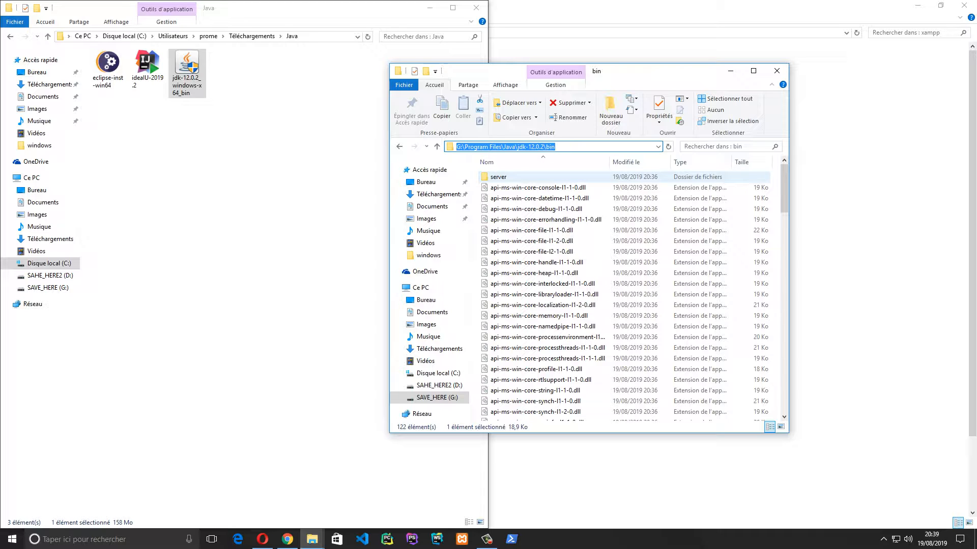
Go up from the bin folder through jdk-12.0.2, Java, Program Files and G: to Ce PC
{"action": "left_click", "coordinate": [437, 146]}
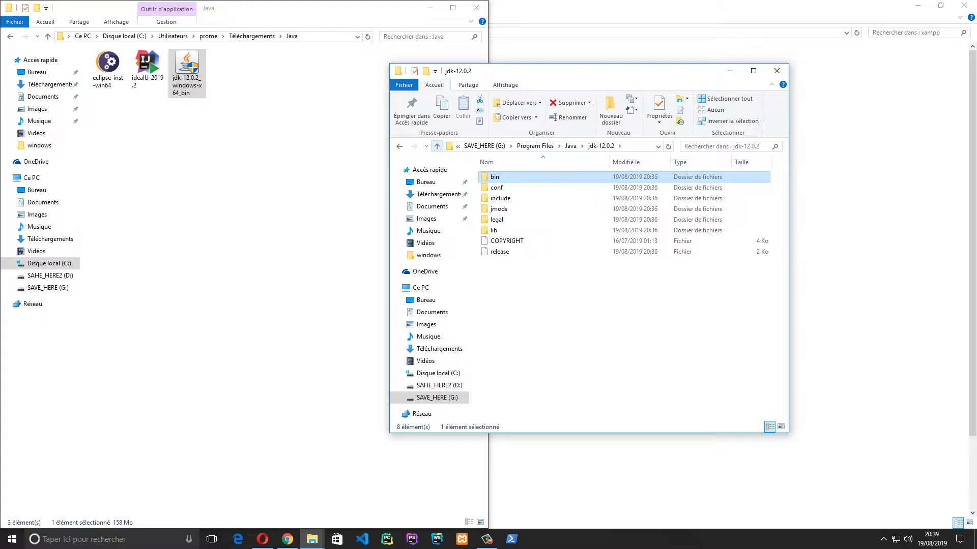
{"action": "left_click", "coordinate": [437, 146]}
{"action": "left_click", "coordinate": [437, 147]}
{"action": "left_click", "coordinate": [437, 146]}
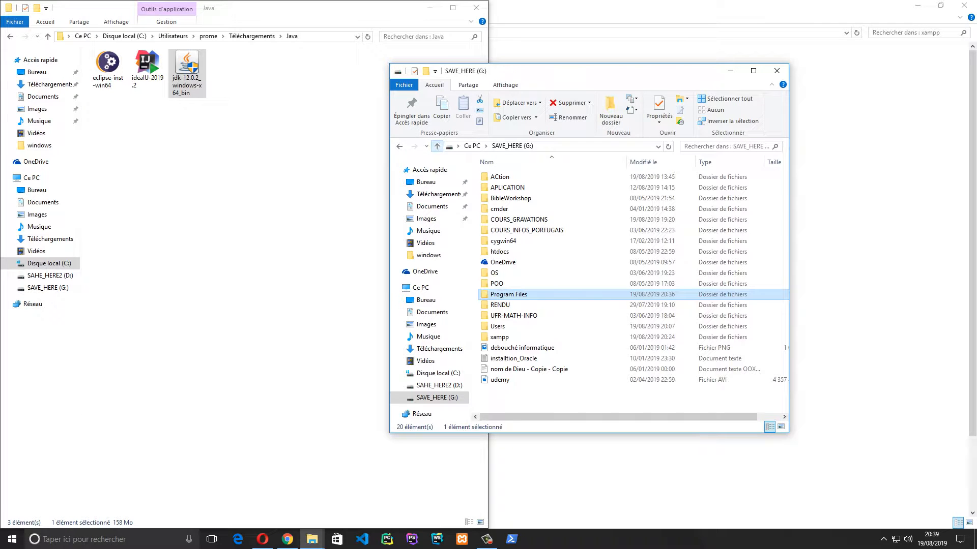
{"action": "left_click", "coordinate": [437, 146]}
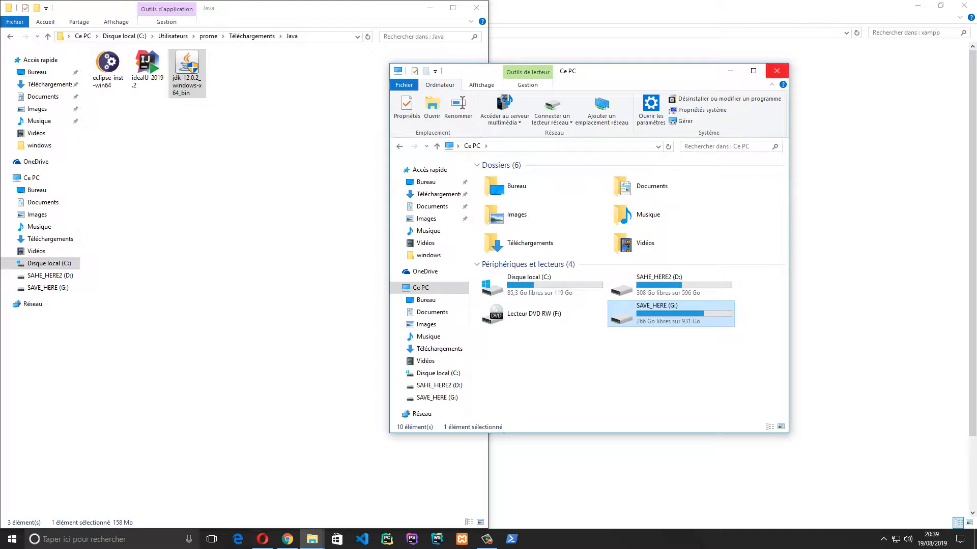
Close the window and reopen File Explorer from the taskbar jump list on Ce PC
{"action": "left_click", "coordinate": [777, 71]}
{"action": "right_click", "coordinate": [312, 539]}
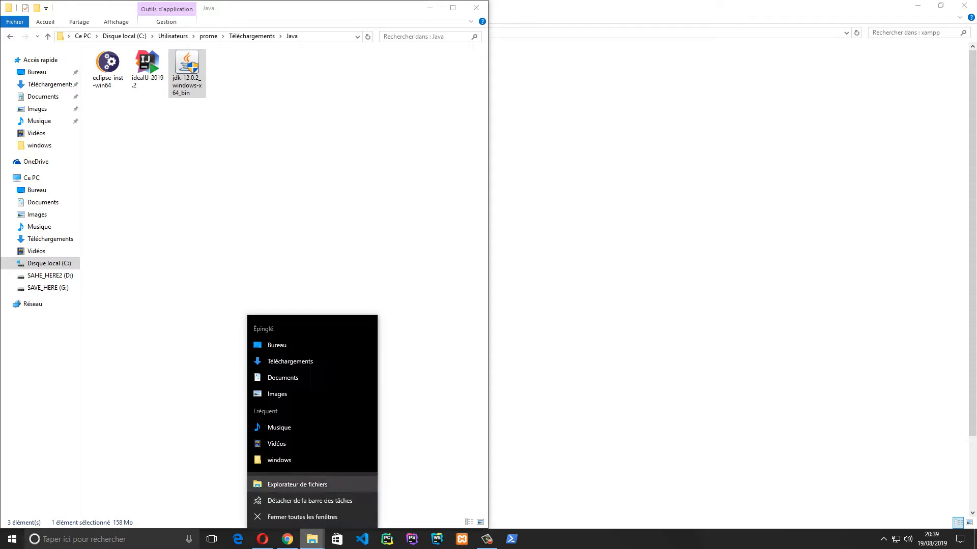
{"action": "left_click", "coordinate": [285, 484]}
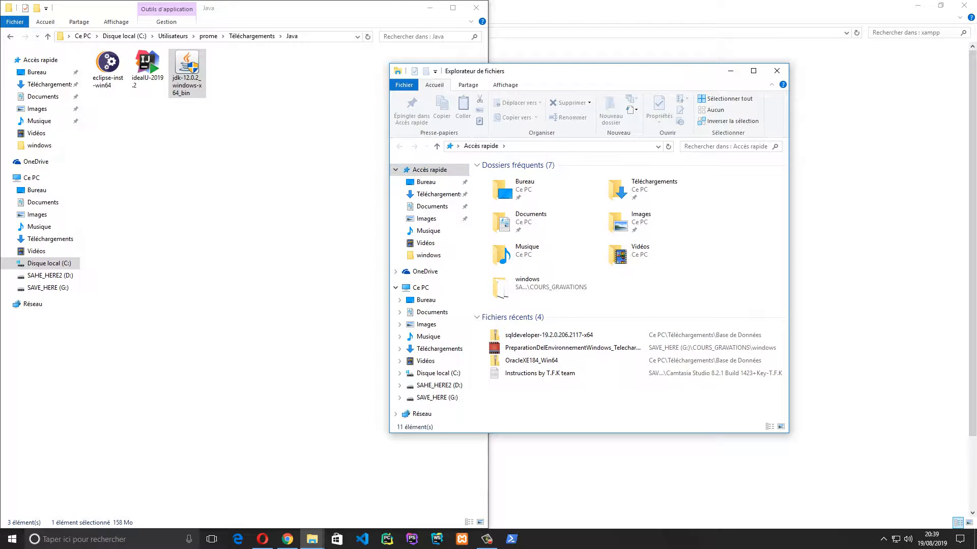
{"action": "left_click", "coordinate": [420, 287]}
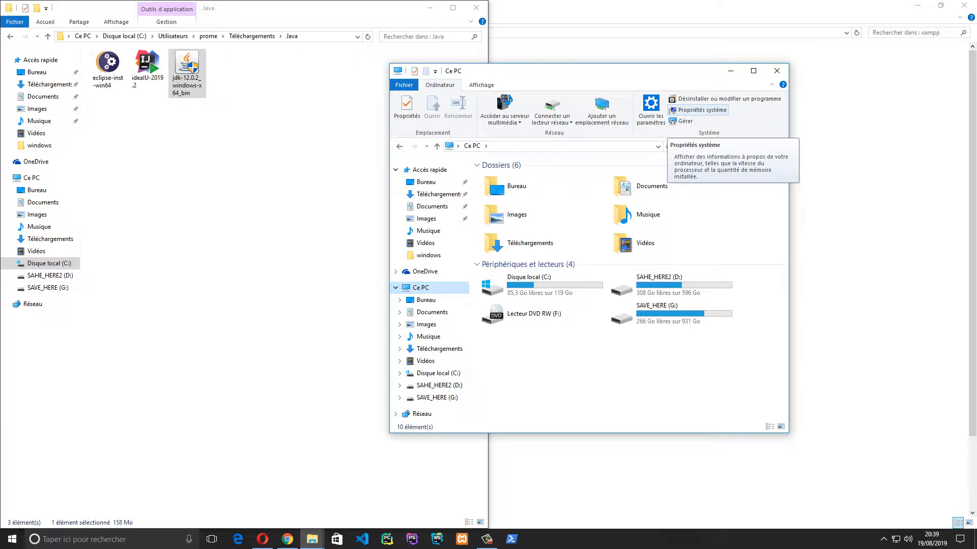
Go through System properties and advanced system settings to Variables d'environnement
{"action": "left_click", "coordinate": [702, 110]}
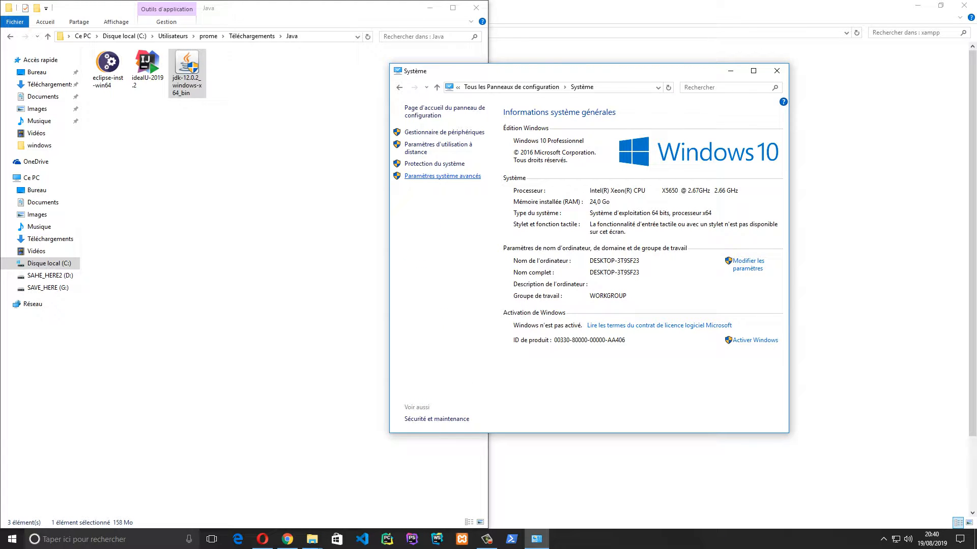
{"action": "left_click", "coordinate": [443, 176]}
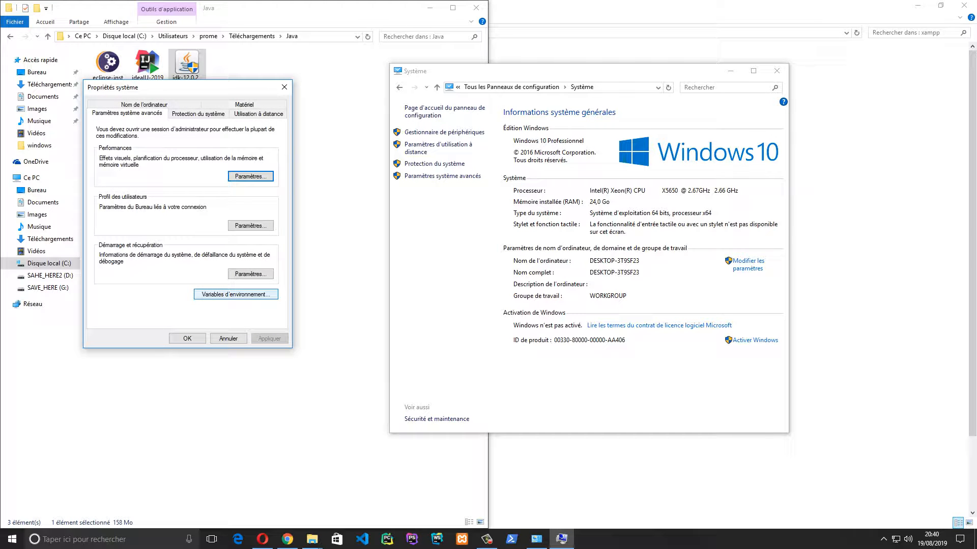
{"action": "left_click", "coordinate": [235, 294]}
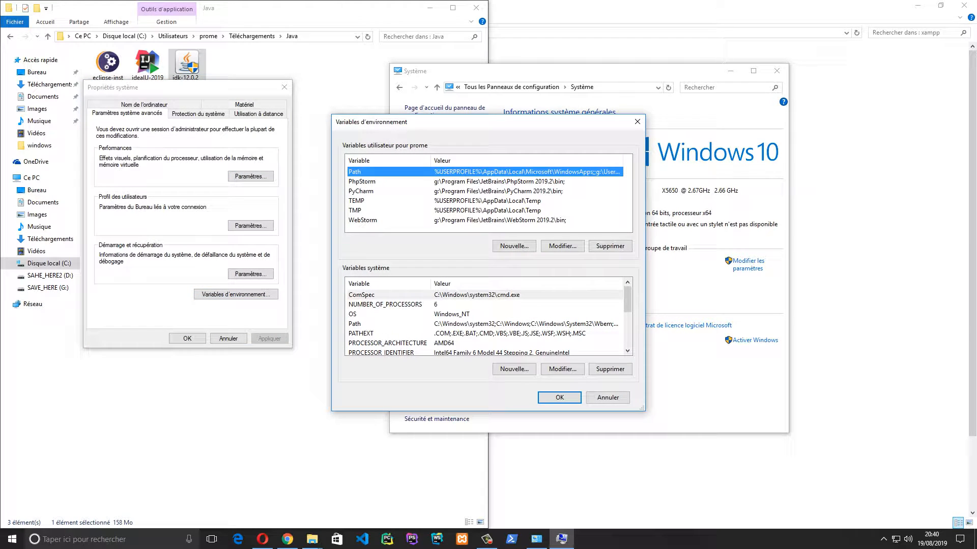
Look over the PhpStorm, PyCharm and system Path variables
{"action": "left_click_drag", "start_coordinate": [458, 122], "coordinate": [315, 68]}
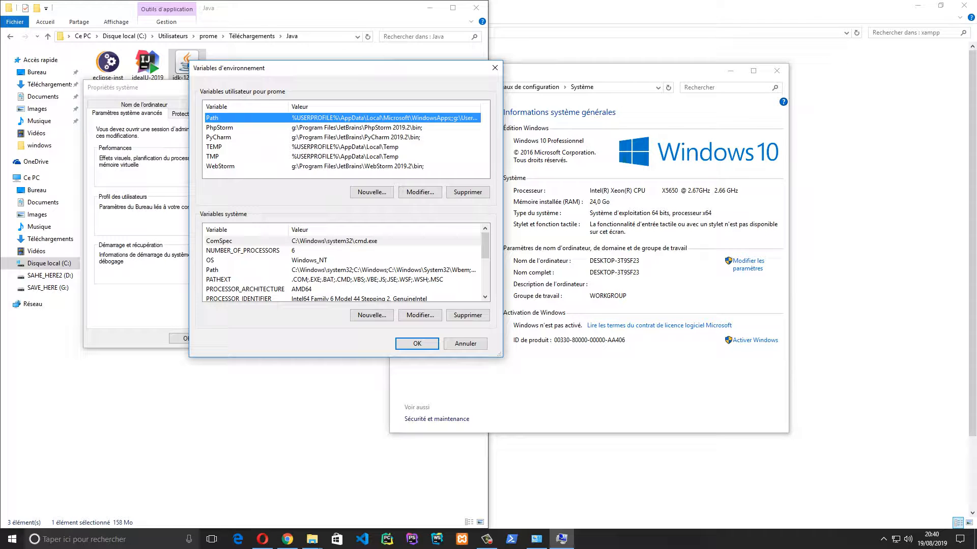
{"action": "left_click", "coordinate": [305, 128]}
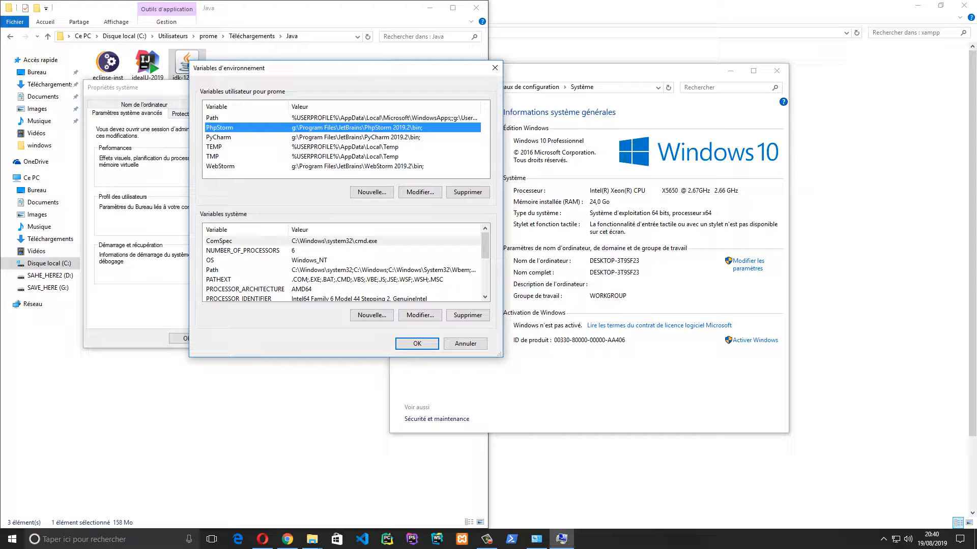
{"action": "left_click", "coordinate": [305, 138]}
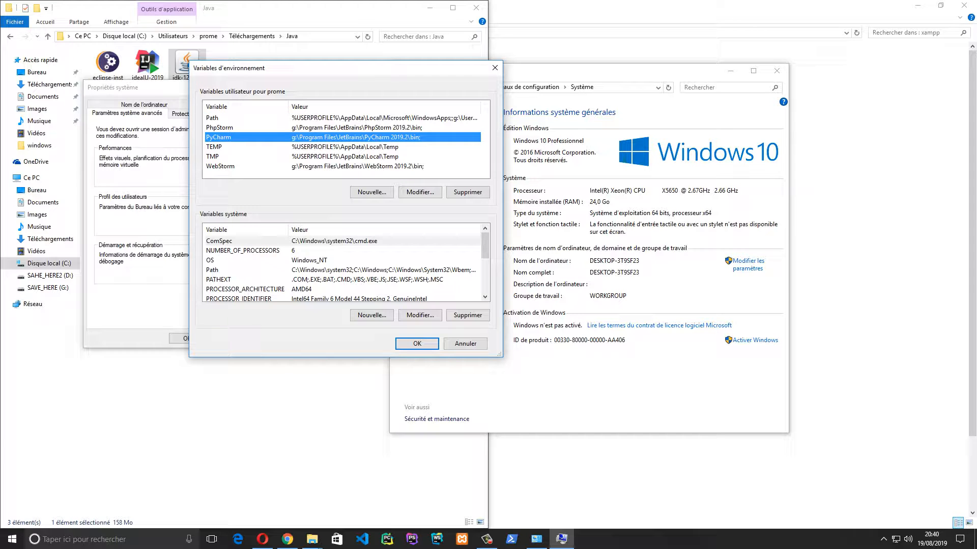
{"action": "scroll", "coordinate": [329, 231], "scroll_direction": "down", "scroll_amount": 5}
{"action": "scroll", "coordinate": [329, 230], "scroll_direction": "up", "scroll_amount": 5}
{"action": "left_click", "coordinate": [328, 270]}
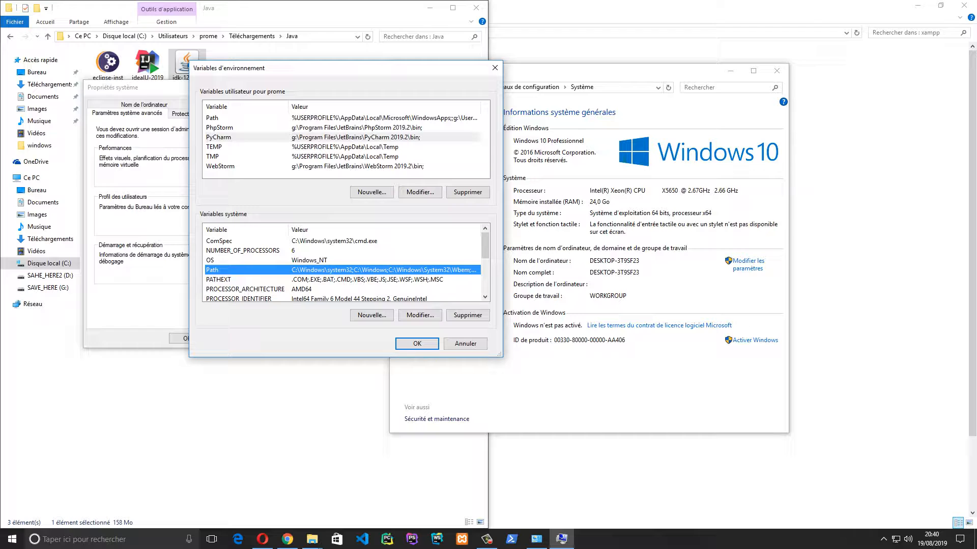
Open the user Path variable's editor with Modifier…, closing and reopening it once
{"action": "left_click", "coordinate": [326, 118]}
{"action": "left_click", "coordinate": [420, 192]}
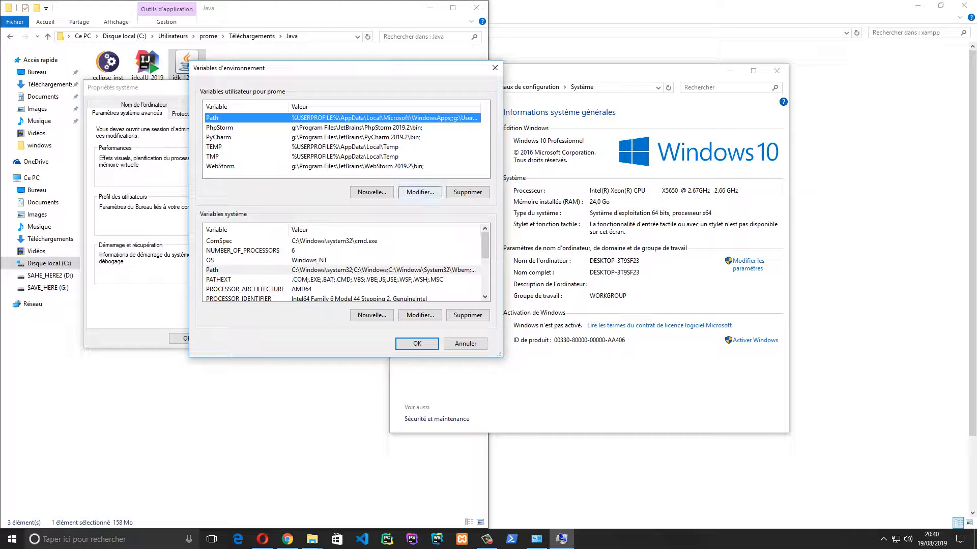
{"action": "left_click", "coordinate": [614, 143]}
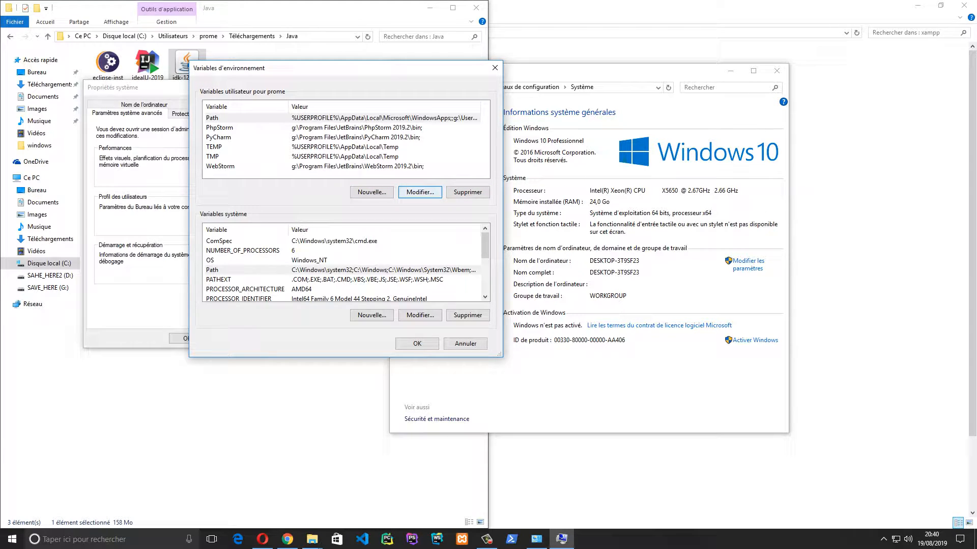
{"action": "left_click", "coordinate": [419, 192]}
{"action": "left_click_drag", "start_coordinate": [488, 143], "coordinate": [465, 113]}
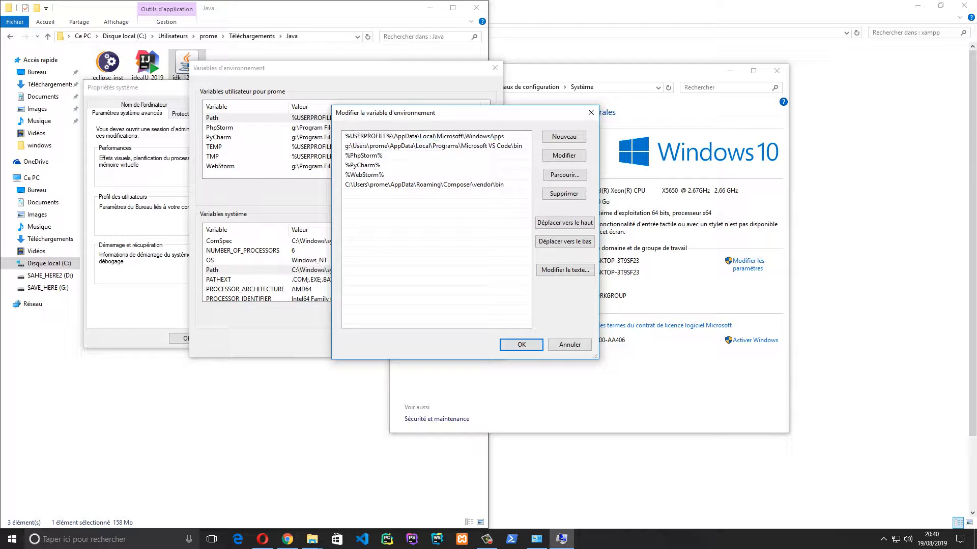
Add a new user Path entry G:\Program Files\Java\jdk-12.0.2\bin and confirm all three dialogs
{"action": "left_click", "coordinate": [564, 136]}
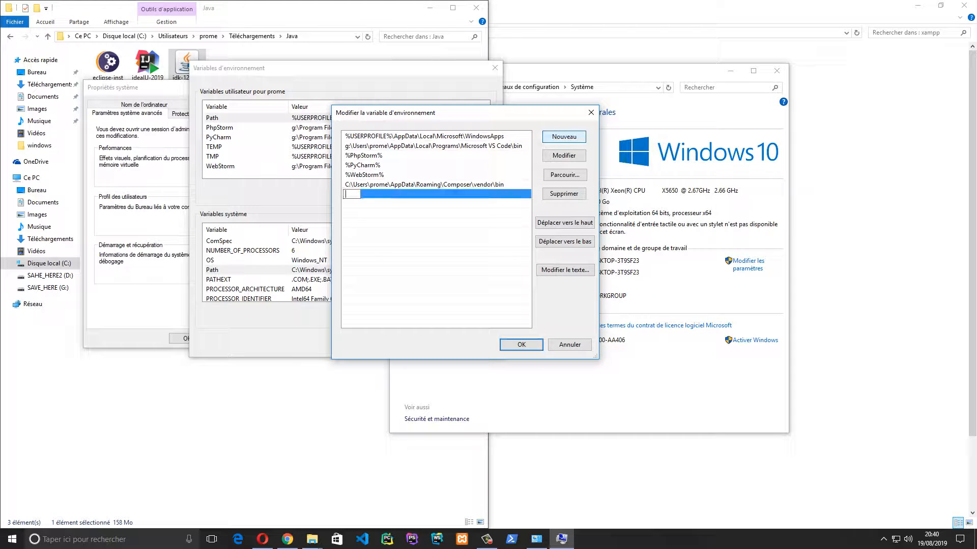
{"action": "key", "text": "ctrl+v"}
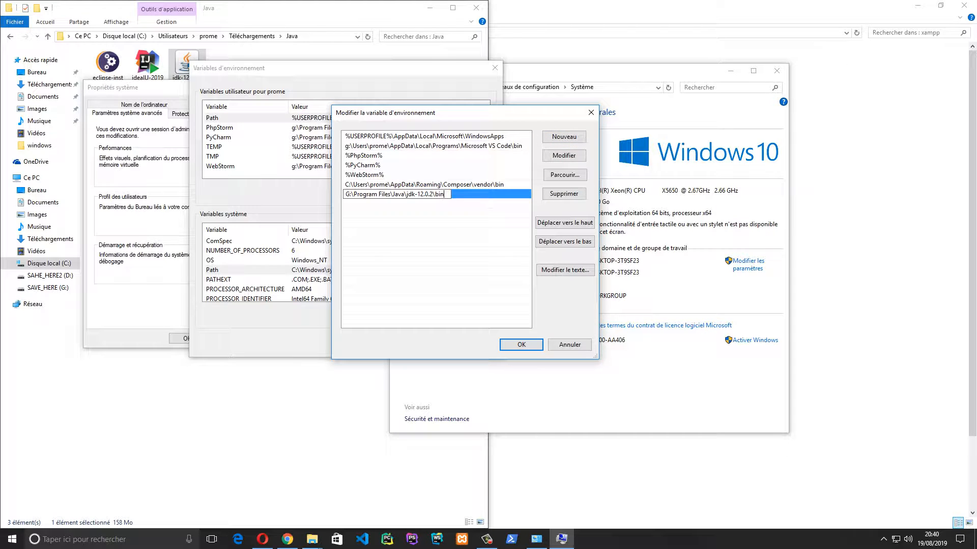
{"action": "left_click", "coordinate": [521, 344]}
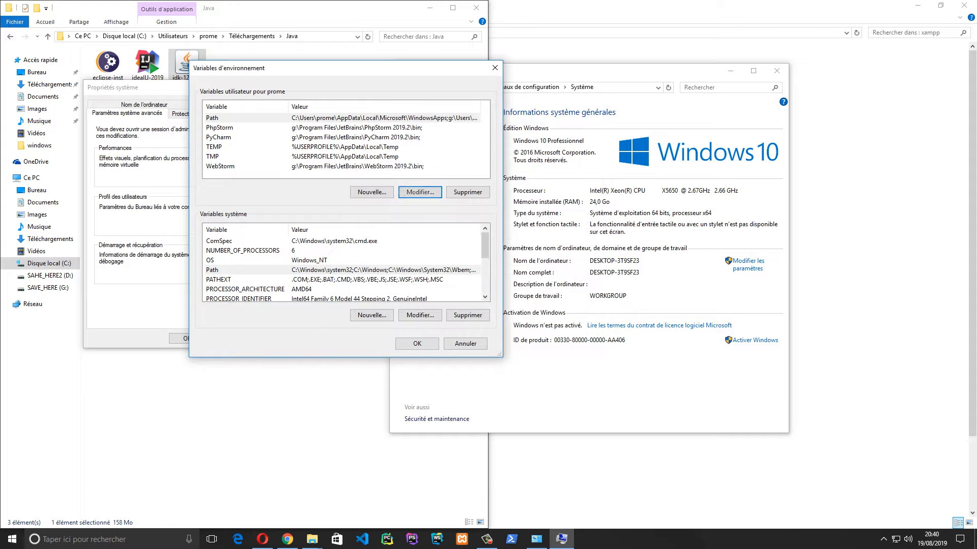
{"action": "left_click", "coordinate": [415, 339]}
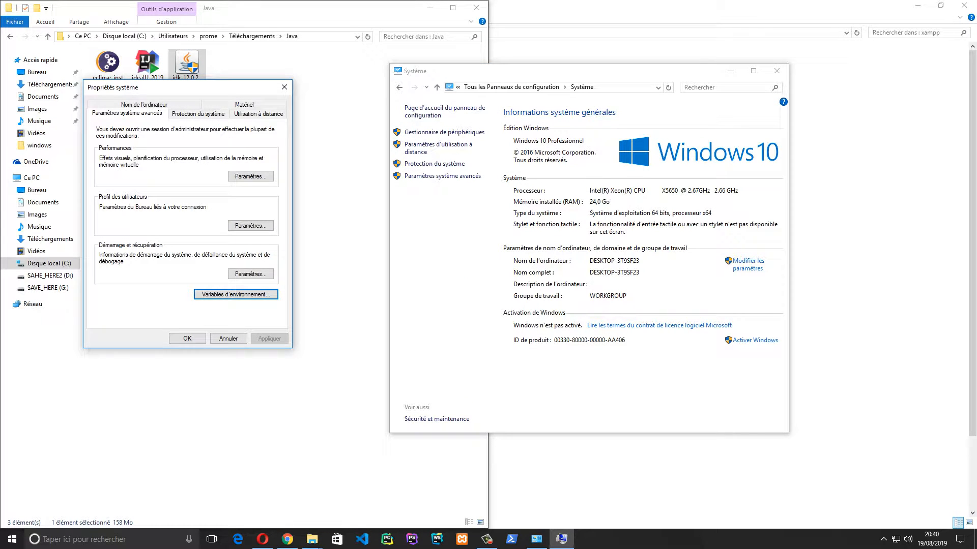
{"action": "left_click", "coordinate": [188, 338]}
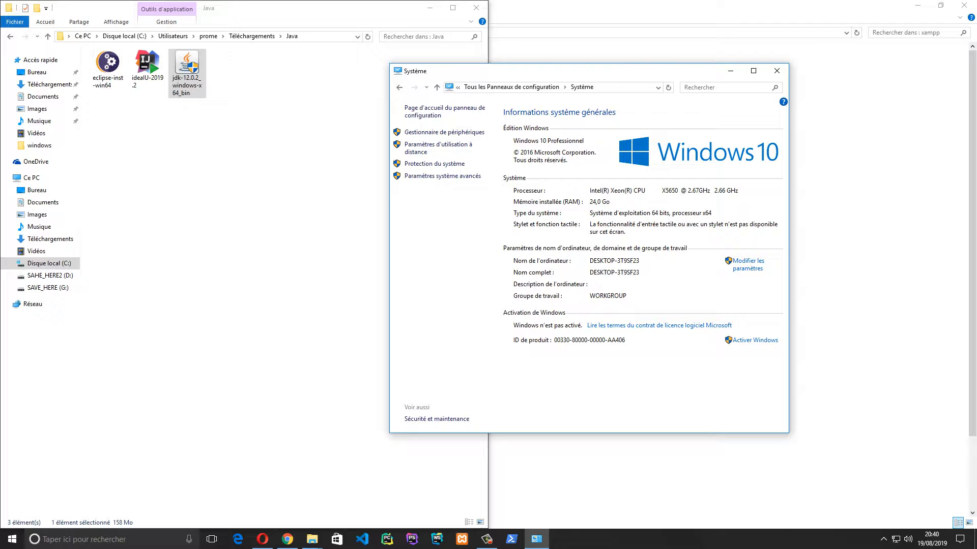
Open a PowerShell console and test java with the --v, --V and -V options
{"action": "left_click", "coordinate": [512, 539]}
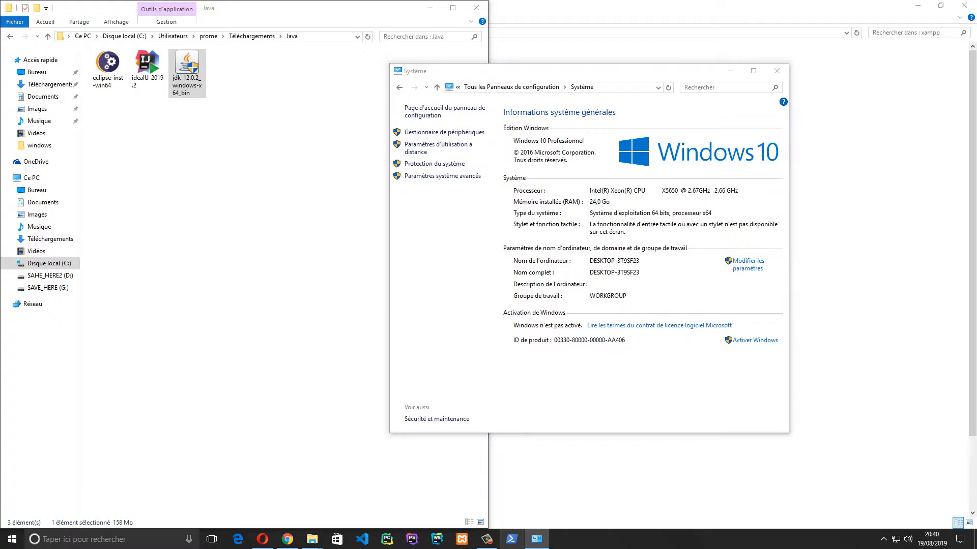
{"action": "left_click_drag", "start_coordinate": [163, 7], "coordinate": [493, 111]}
{"action": "left_click", "coordinate": [496, 147]}
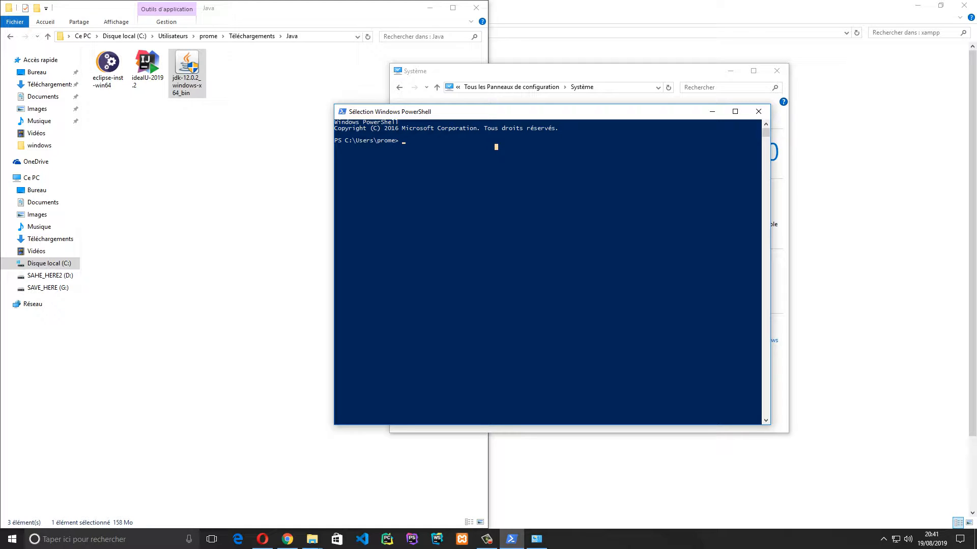
{"action": "type", "text": "java --v"}
{"action": "key", "text": "Return"}
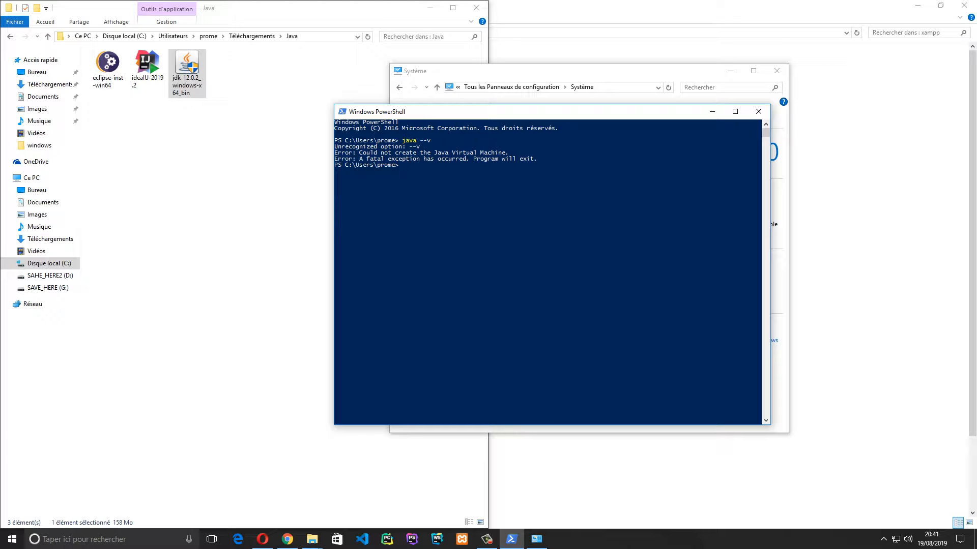
{"action": "key", "text": "Up"}
{"action": "type", "text": "V"}
{"action": "key", "text": "Return"}
{"action": "key", "text": "Up"}
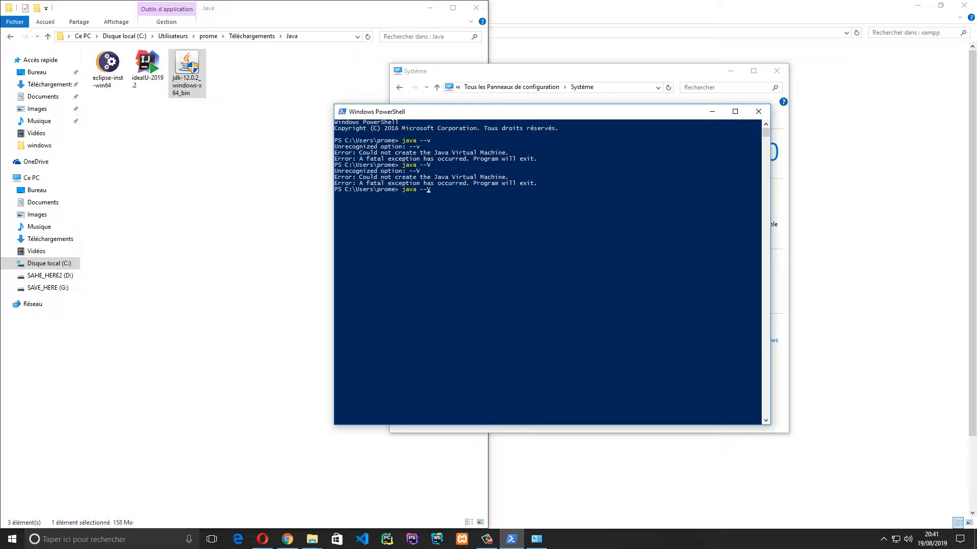
{"action": "key", "text": "BackSpace"}
{"action": "key", "text": "Return"}
Test javac with the -V, --v and -v options, then start a cd toward Desktop
{"action": "key", "text": "Up"}
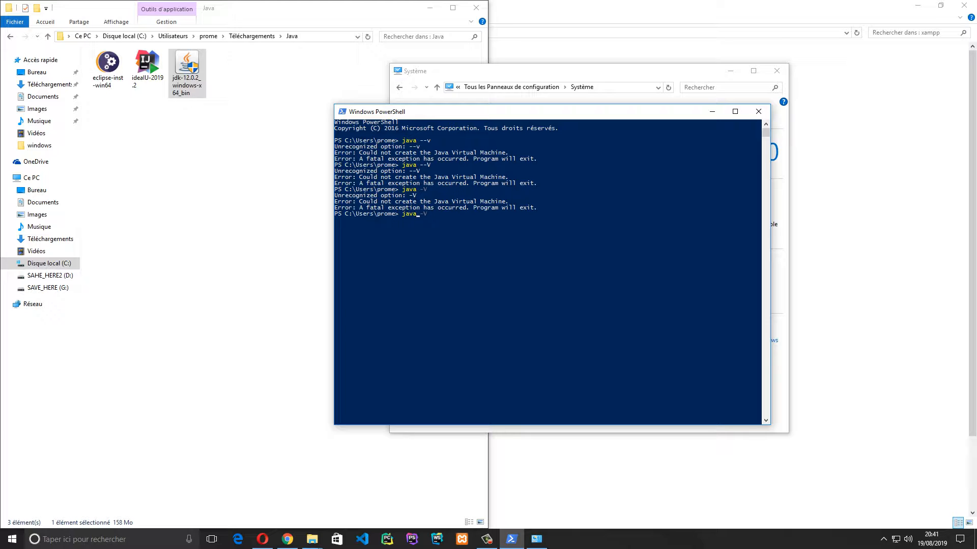
{"action": "type", "text": "c"}
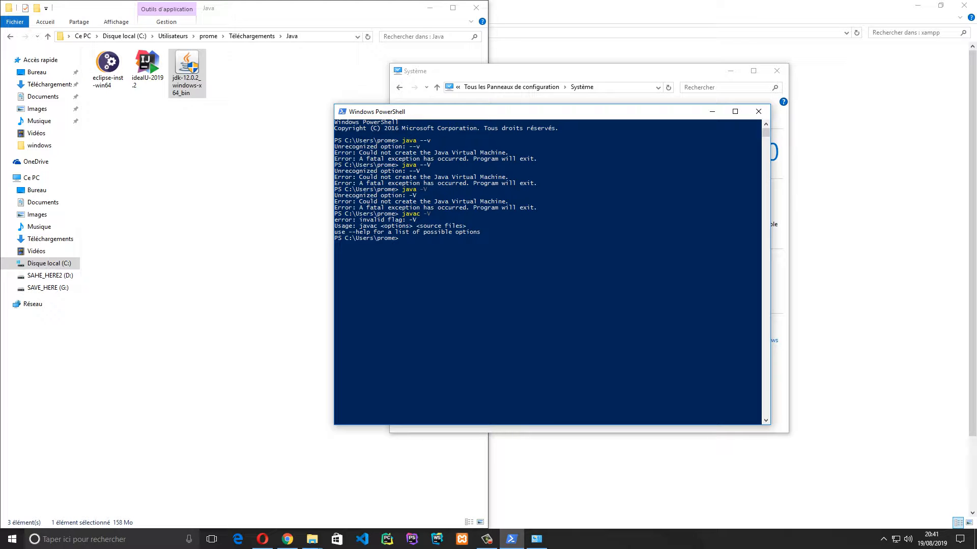
{"action": "key", "text": "Up"}
{"action": "type", "text": "-v"}
{"action": "key", "text": "Return"}
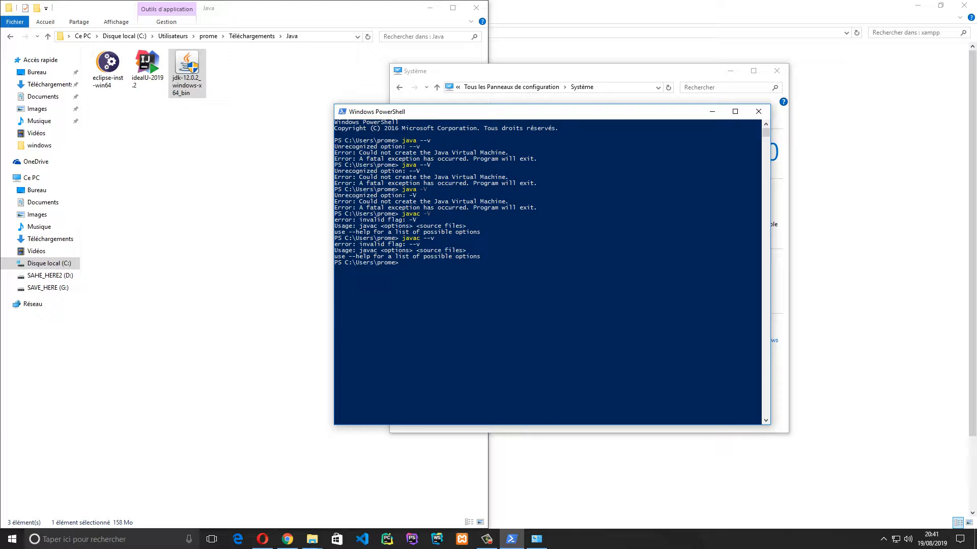
{"action": "key", "text": "Up"}
{"action": "key", "text": "BackSpace"}
{"action": "key", "text": "Return"}
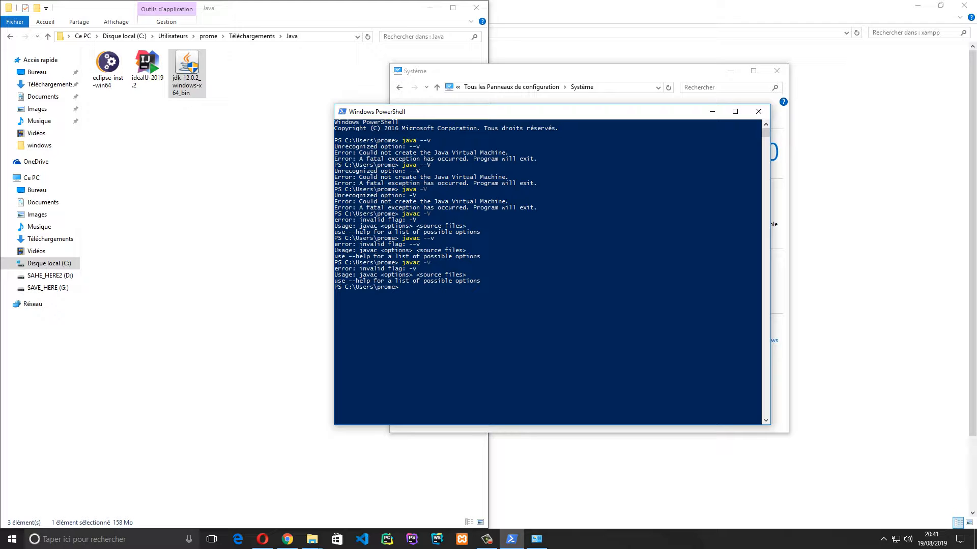
{"action": "type", "text": "cd"}
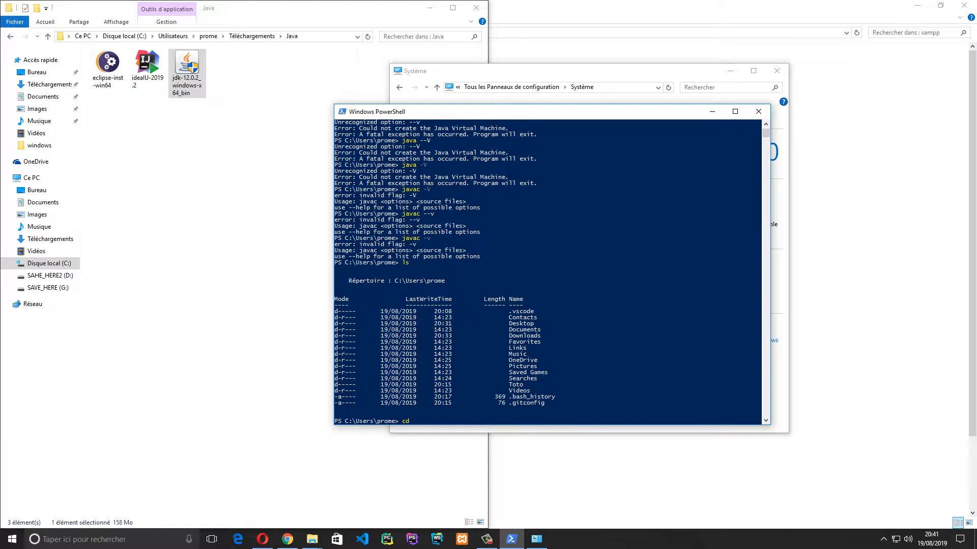
{"action": "type", "text": " .\\De"}
Change into the Desktop\Test folder
{"action": "key", "text": "Tab"}
{"action": "type", "text": "Te"}
{"action": "key", "text": "Tab"}
{"action": "key", "text": "Return"}
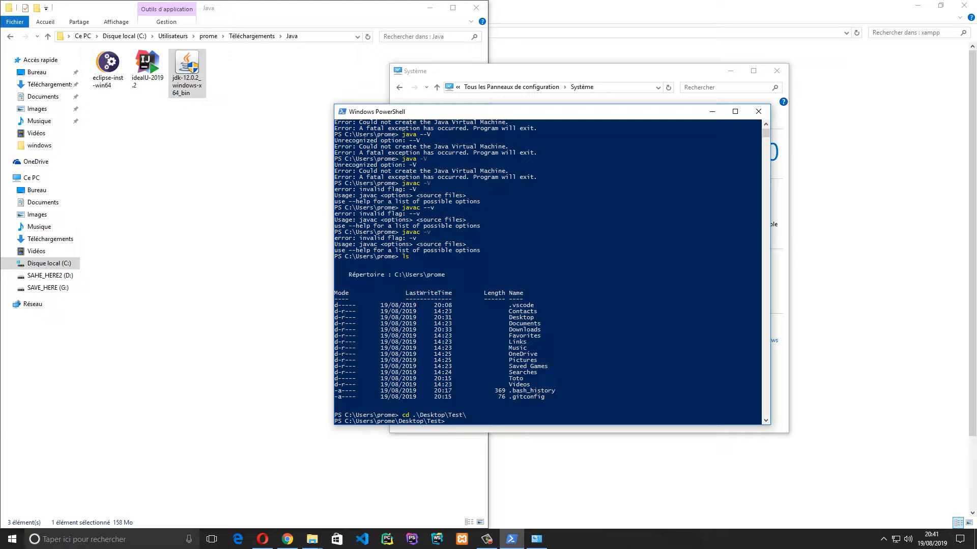
Create Test.java with touch after it fails to run as a command
{"action": "type", "text": "Test.java"}
{"action": "key", "text": "Return"}
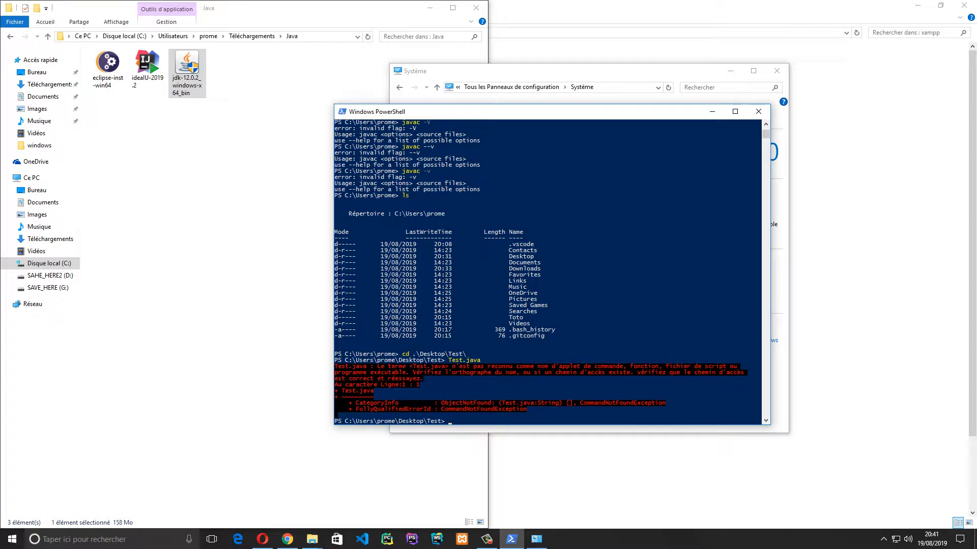
{"action": "key", "text": "Up"}
{"action": "key", "text": "Home"}
{"action": "type", "text": "touch"}
{"action": "key", "text": "Return"}
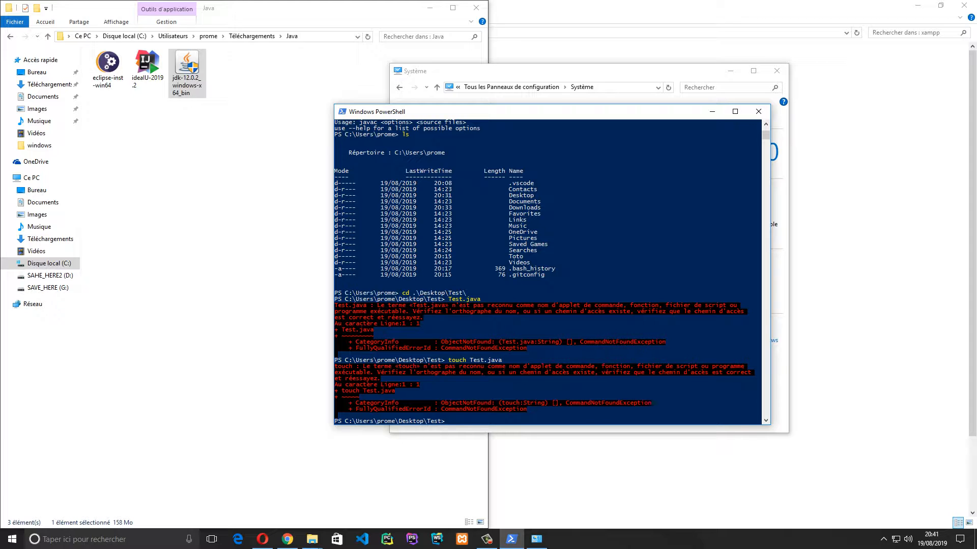
Open Test.java in Visual Studio Code with the code command
{"action": "key", "text": "Up"}
{"action": "key", "text": "Home"}
{"action": "key", "text": "Delete"}
{"action": "key", "text": "Delete"}
{"action": "key", "text": "Delete"}
{"action": "key", "text": "Delete"}
{"action": "type", "text": "code"}
{"action": "key", "text": "Return"}
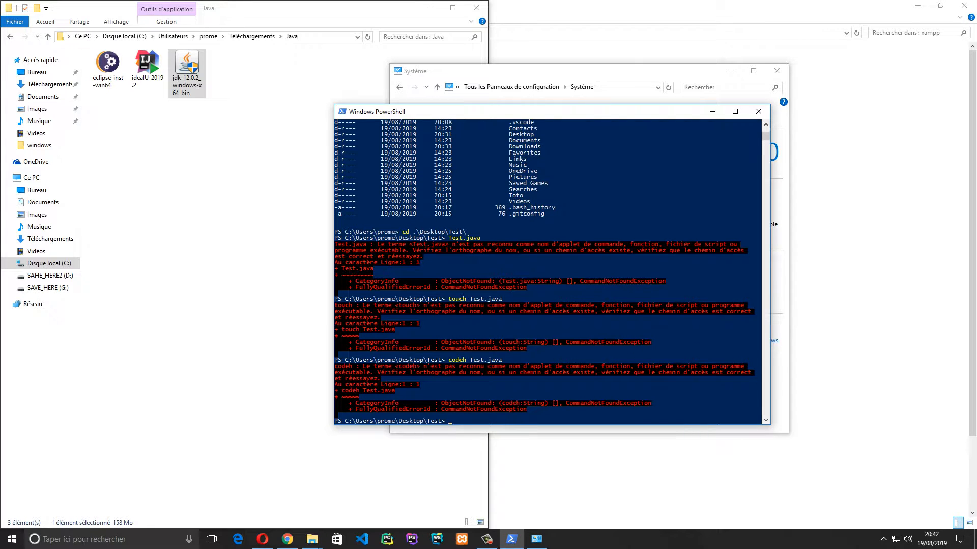
{"action": "key", "text": "Up"}
{"action": "key", "text": "Delete"}
{"action": "key", "text": "Return"}
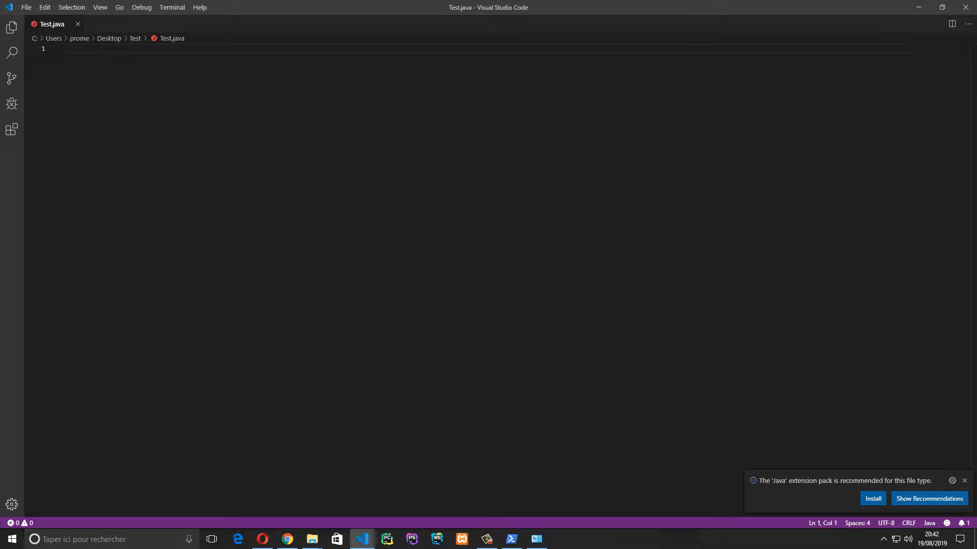
Write the class header 'public class Test {'
{"action": "type", "text": "public classe"}
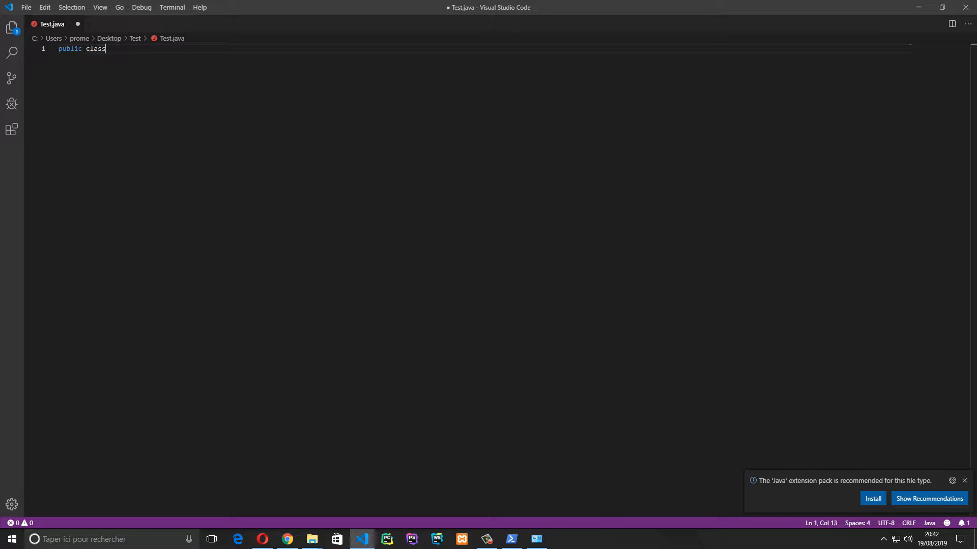
{"action": "key", "text": "BackSpace"}
{"action": "type", "text": "Test"}
{"action": "key", "text": "BackSpace"}
{"action": "key", "text": "BackSpace"}
{"action": "key", "text": "BackSpace"}
{"action": "type", "text": "est {"}
{"action": "key", "text": "Return"}
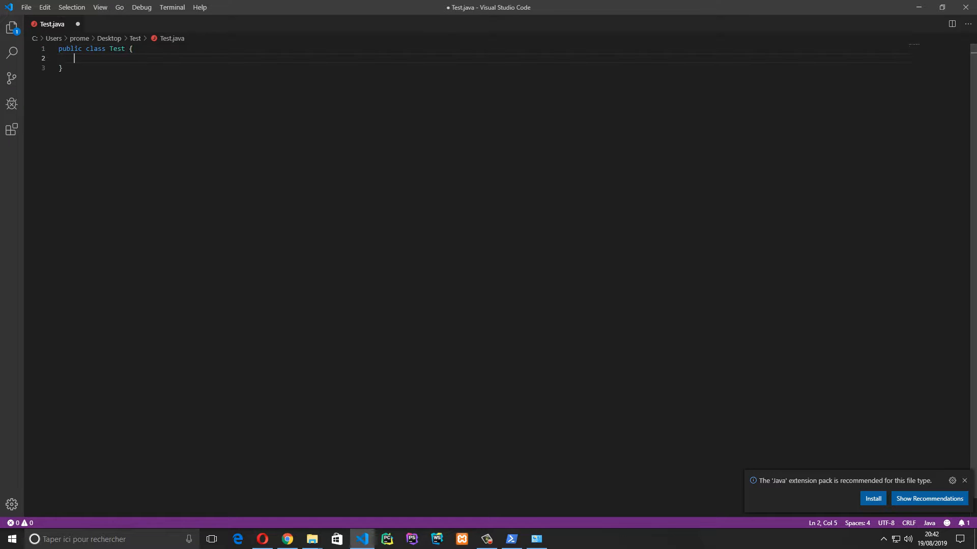
Add 'public static void main(String []args) {' inside the class
{"action": "type", "text": "spublic"}
{"action": "key", "text": "Home"}
{"action": "key", "text": "Delete"}
{"action": "key", "text": "End"}
{"action": "type", "text": "static void main"}
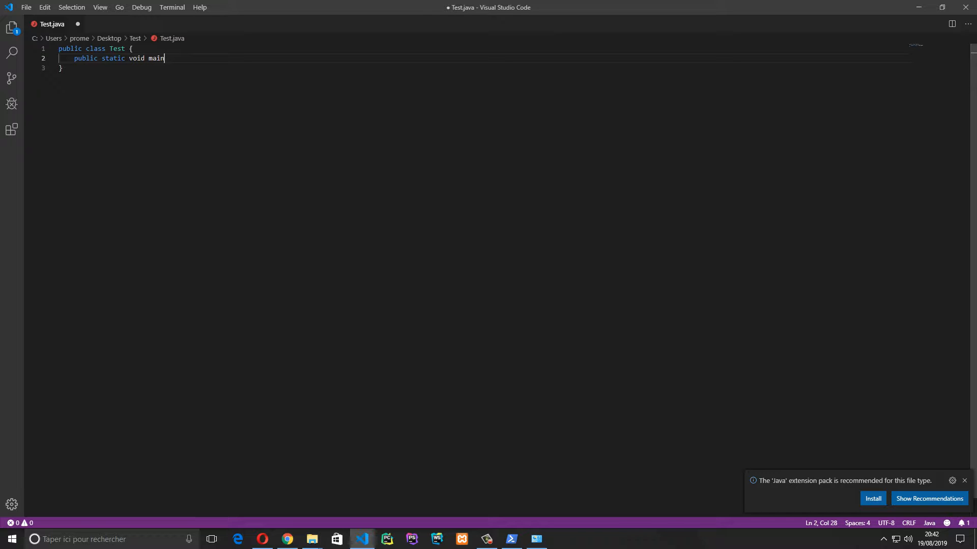
{"action": "type", "text": "("}
{"action": "type", "text": "Stri,g"}
{"action": "key", "text": "BackSpace"}
{"action": "key", "text": "BackSpace"}
{"action": "type", "text": "ng  []"}
{"action": "key", "text": "BackSpace"}
{"action": "type", "text": "args"}
{"action": "key", "text": "BackSpace"}
{"action": "type", "text": "s) {"}
{"action": "key", "text": "Return"}
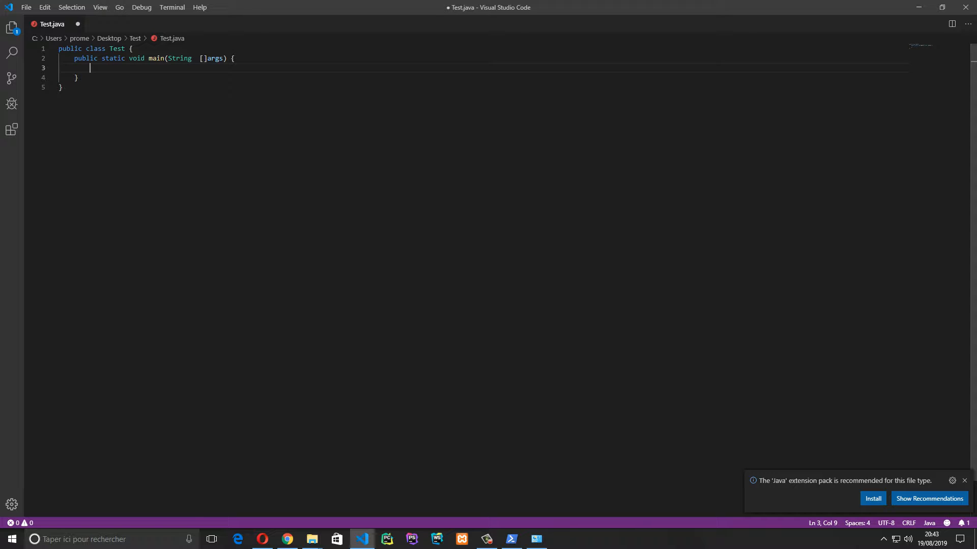
Type the statement System.out.printnl("toto"); inside main
{"action": "type", "text": "s"}
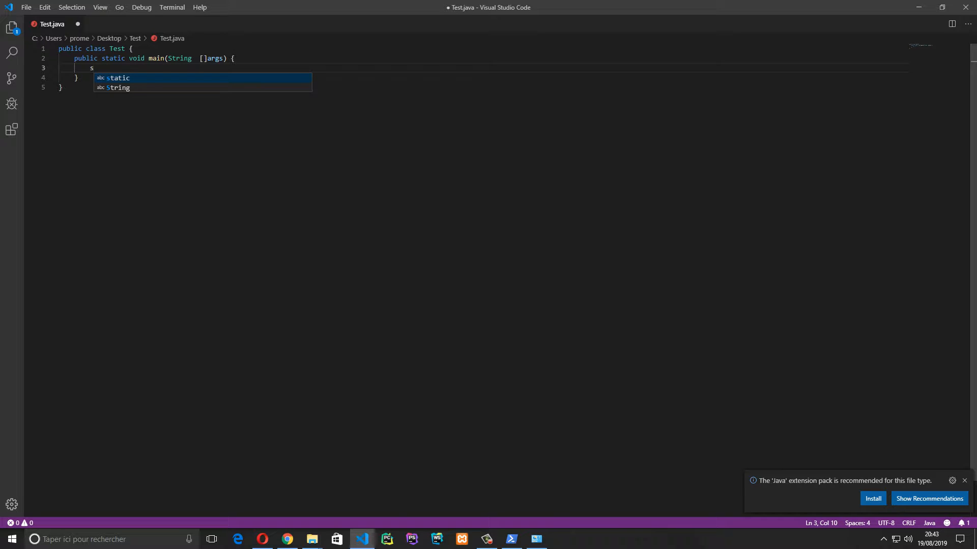
{"action": "key", "text": "BackSpace"}
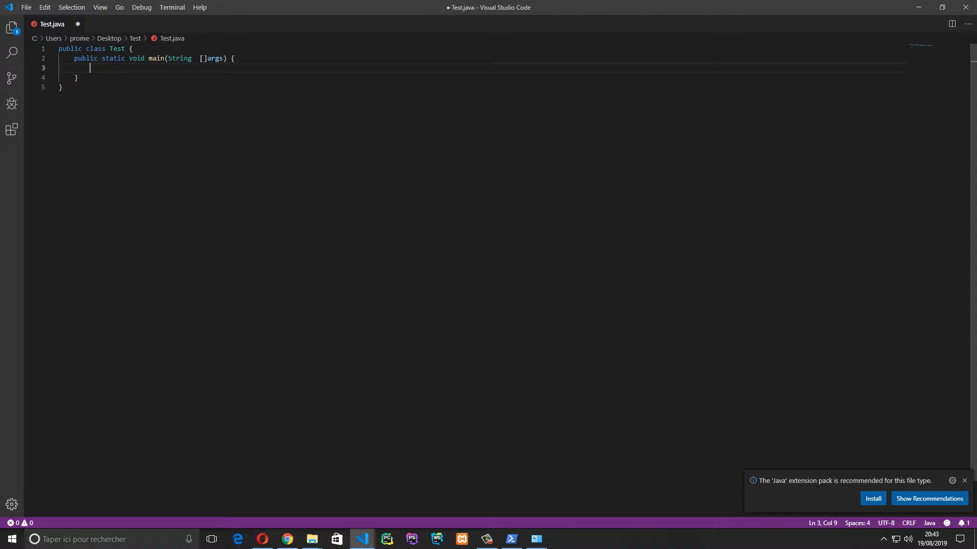
{"action": "type", "text": "System.out.printf"}
{"action": "key", "text": "BackSpace"}
{"action": "type", "text": "n"}
{"action": "key", "text": "BackSpace"}
{"action": "type", "text": "ln(\""}
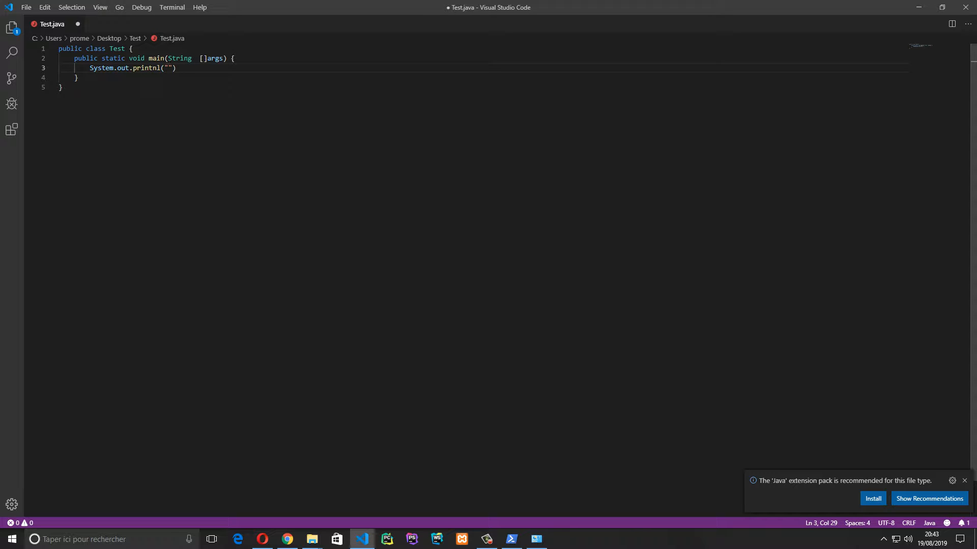
{"action": "type", "text": "toto\");"}
Save Test.java and close Visual Studio Code
{"action": "left_click", "coordinate": [62, 88]}
{"action": "key", "text": "ctrl+s"}
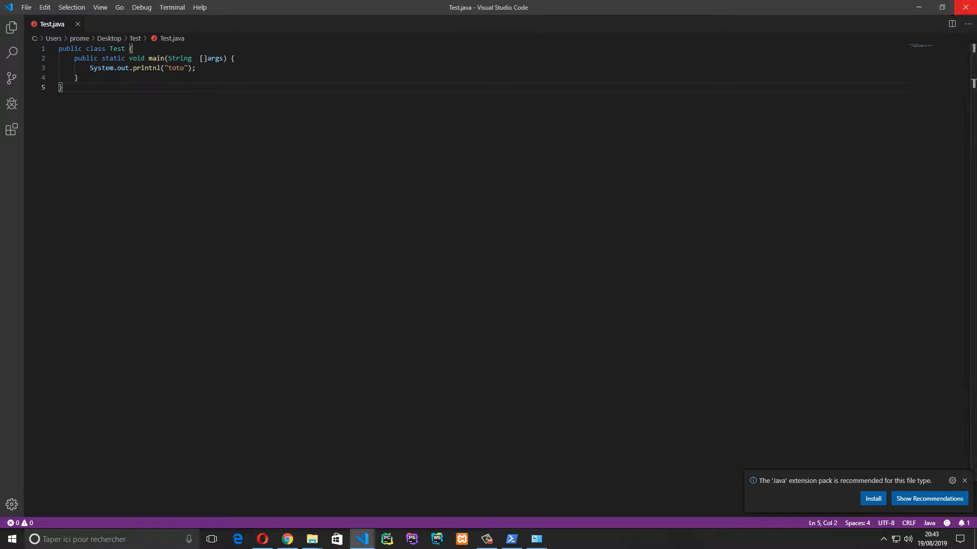
{"action": "left_click", "coordinate": [966, 7]}
{"action": "left_click", "coordinate": [589, 294]}
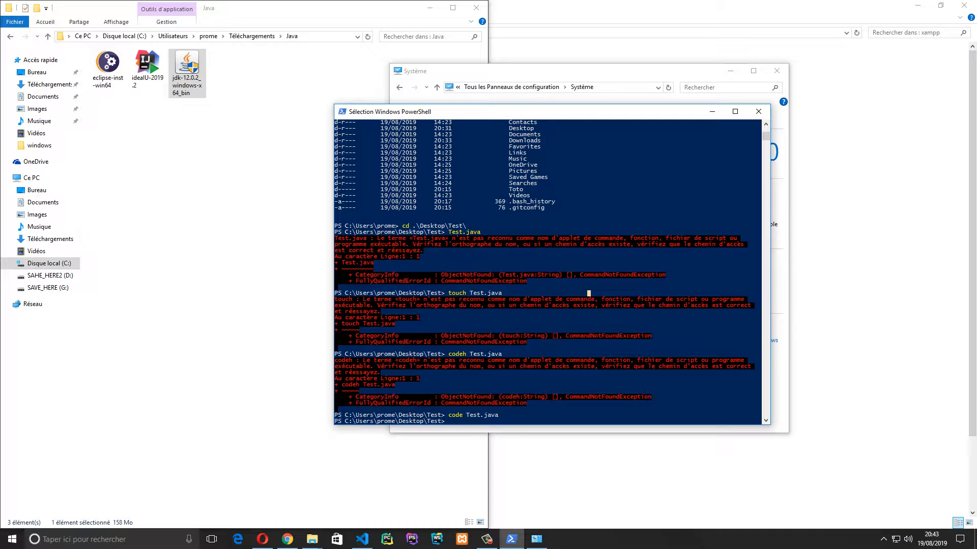
Compile with javac .\Test.java, note the cannot-find-symbol error, and switch back to Test.java in VS Code
{"action": "key", "text": "Escape"}
{"action": "type", "text": "javac .\\Test.java"}
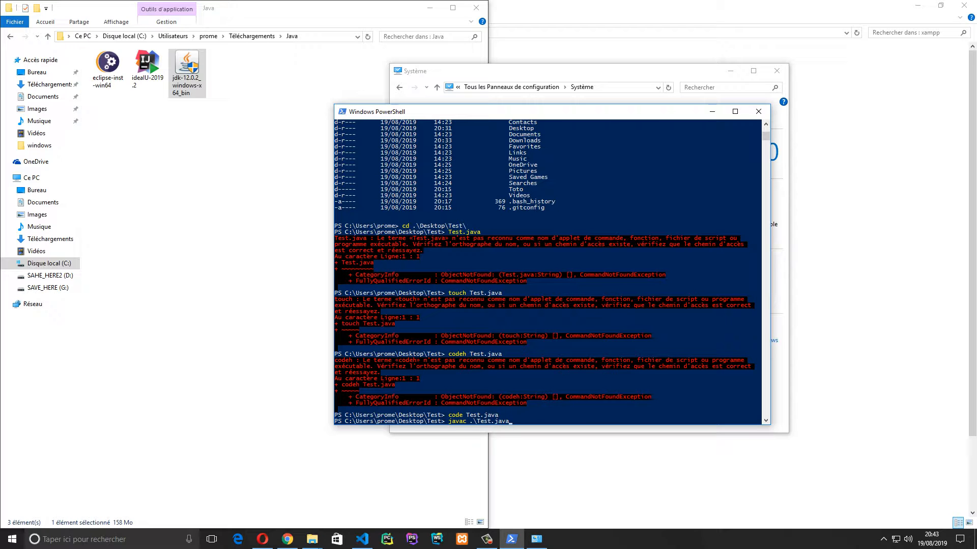
{"action": "key", "text": "Return"}
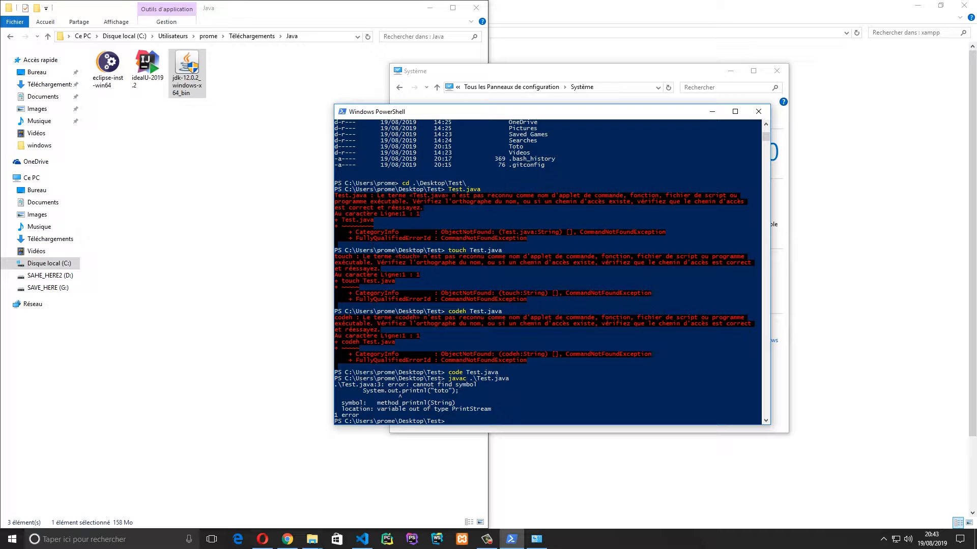
{"action": "left_click_drag", "start_coordinate": [459, 391], "coordinate": [359, 391]}
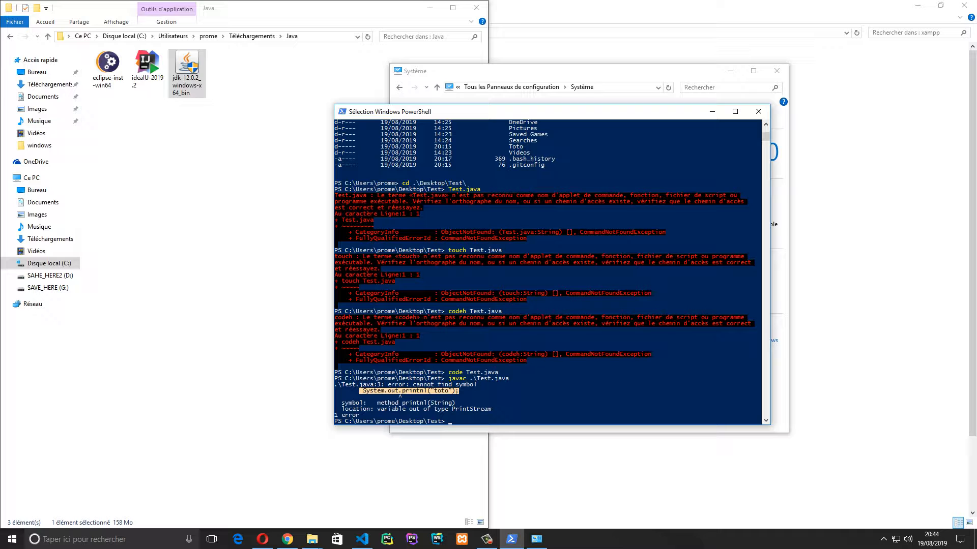
{"action": "left_click", "coordinate": [362, 538]}
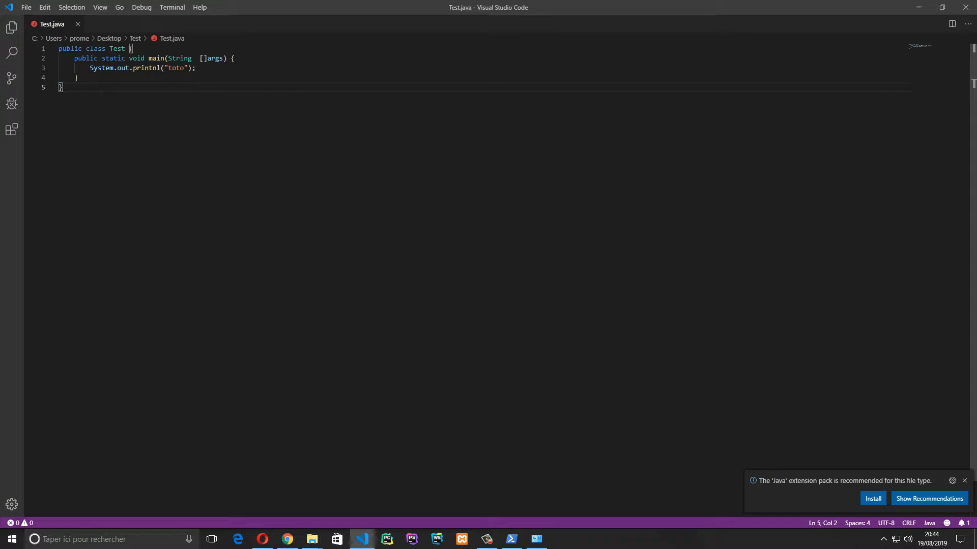
Change printnl to printf("toto\n") on line 3 and save Test.java
{"action": "left_click_drag", "start_coordinate": [160, 67], "coordinate": [152, 68]}
{"action": "left_click", "coordinate": [156, 67]}
{"action": "double_click", "coordinate": [125, 68]}
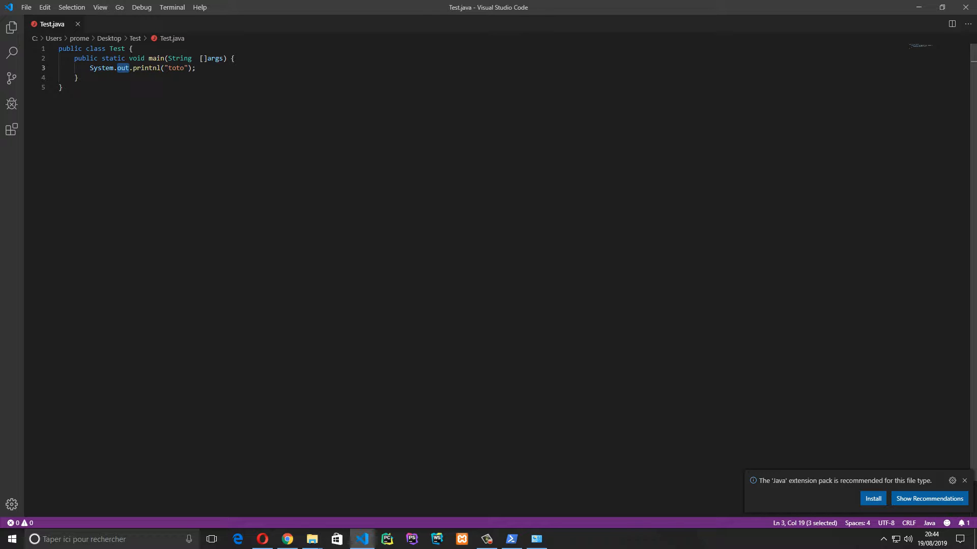
{"action": "double_click", "coordinate": [147, 67]}
{"action": "left_click", "coordinate": [153, 67]}
{"action": "left_click", "coordinate": [160, 68]}
{"action": "left_click_drag", "start_coordinate": [160, 68], "coordinate": [153, 68]}
{"action": "type", "text": "f"}
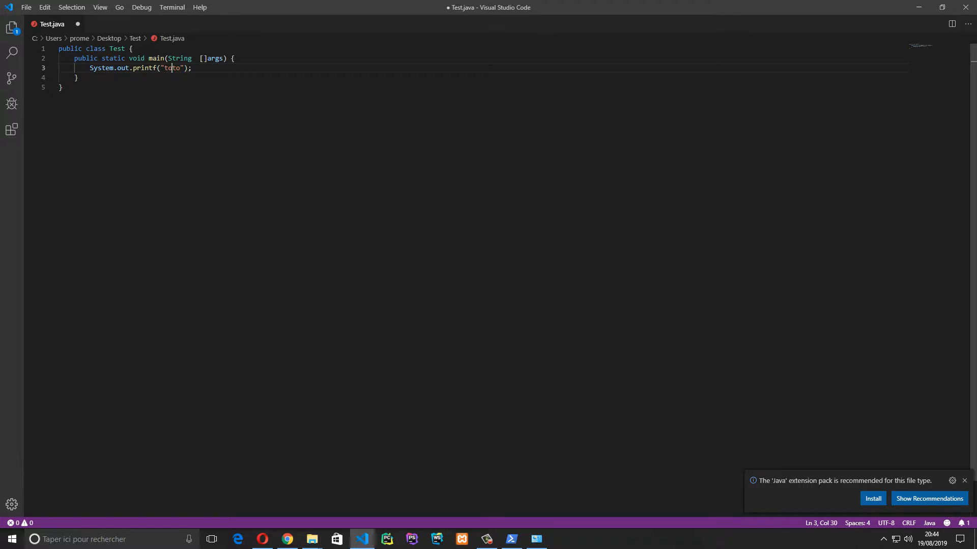
{"action": "double_click", "coordinate": [178, 67]}
{"action": "key", "text": "Right"}
{"action": "key", "text": "ctrl+s"}
{"action": "double_click", "coordinate": [144, 68]}
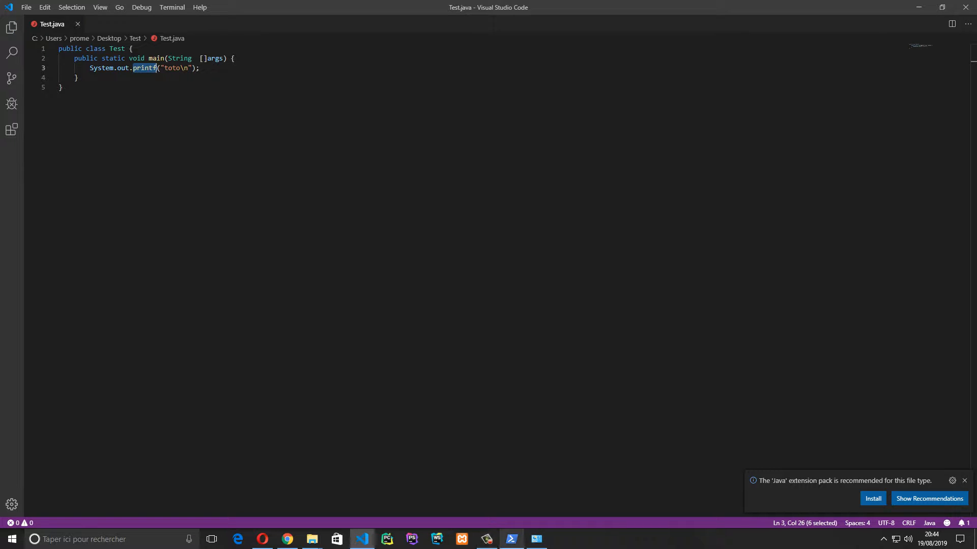
{"action": "mouse_move", "coordinate": [262, 539]}
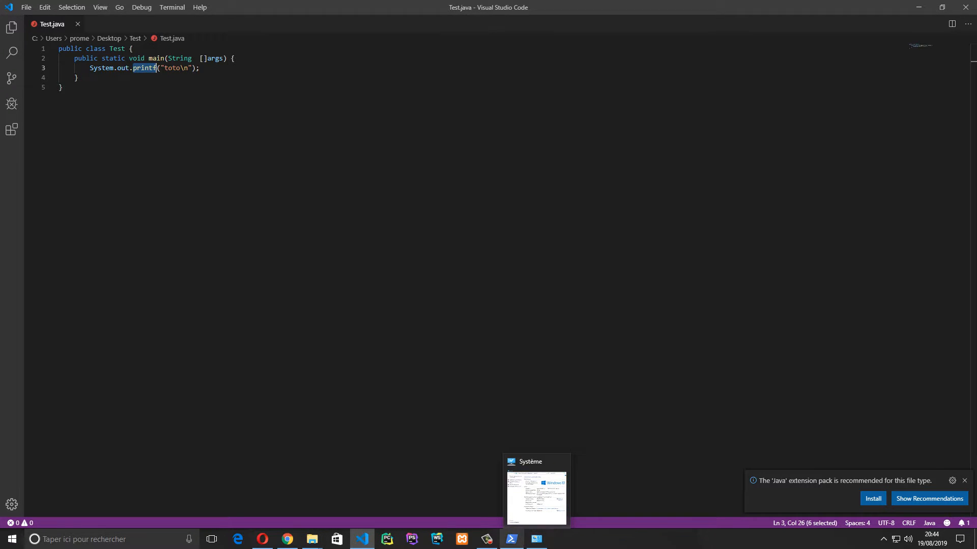
Recompile Test.java and run java Test, which prints toto
{"action": "left_click", "coordinate": [512, 539]}
{"action": "left_click", "coordinate": [501, 468]}
{"action": "left_click", "coordinate": [511, 539]}
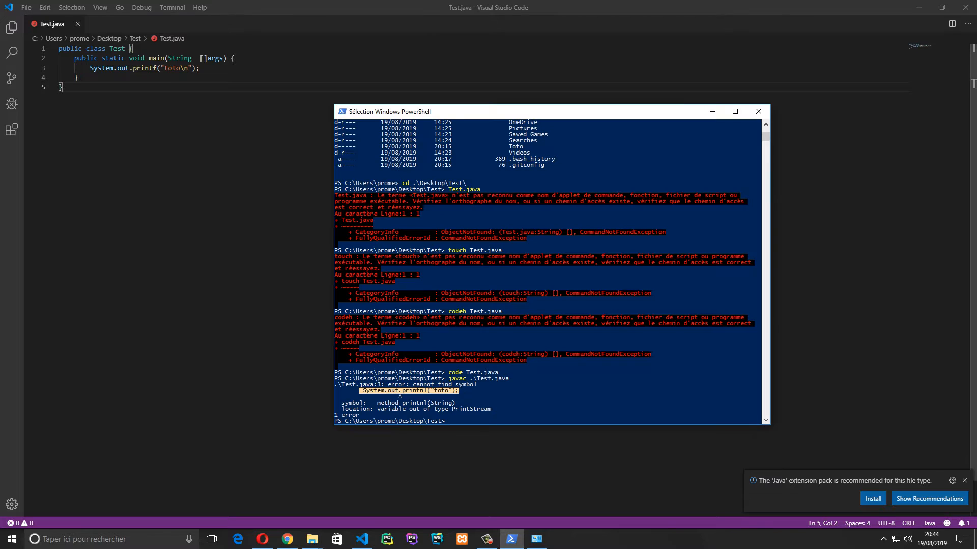
{"action": "left_click", "coordinate": [499, 391]}
{"action": "key", "text": "Escape"}
{"action": "key", "text": "Up"}
{"action": "key", "text": "Return"}
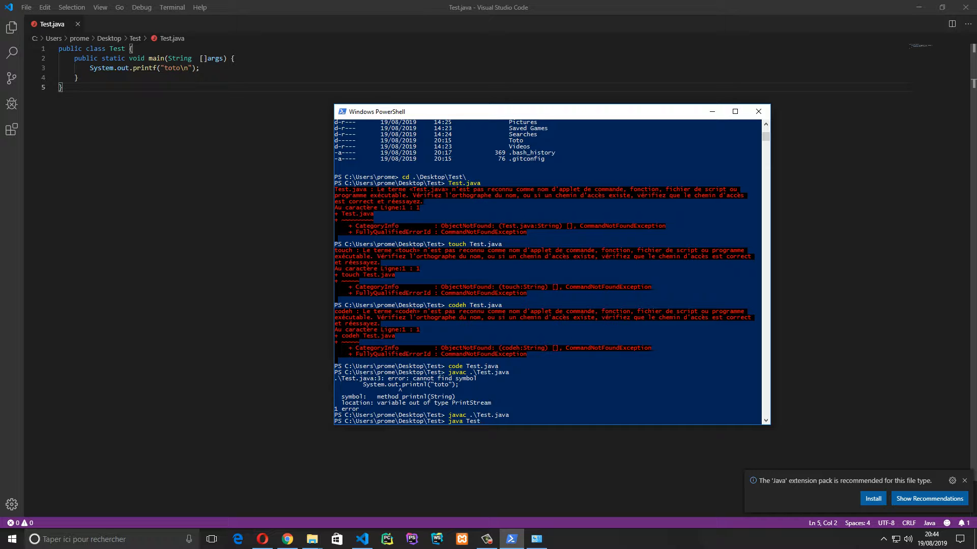
{"action": "key", "text": "Return"}
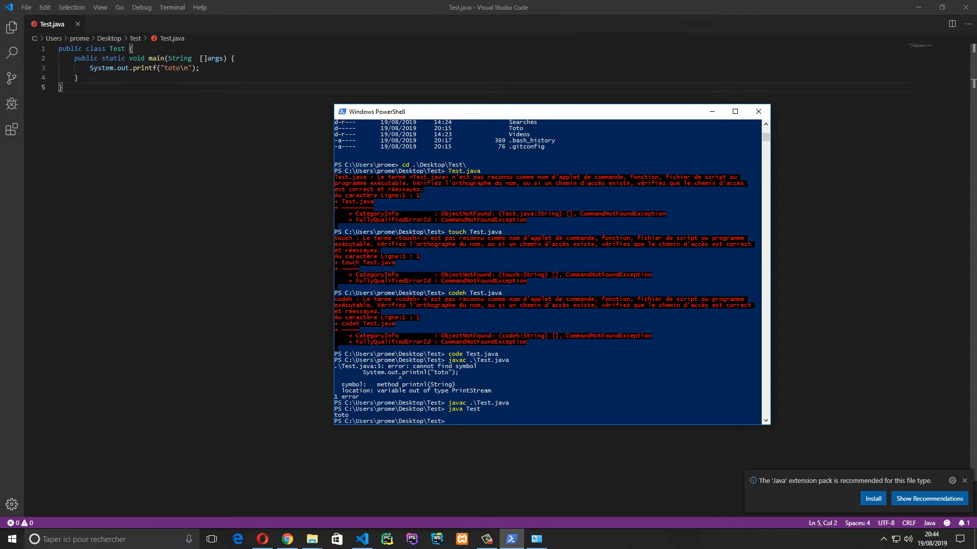
{"action": "left_click_drag", "start_coordinate": [351, 416], "coordinate": [335, 416]}
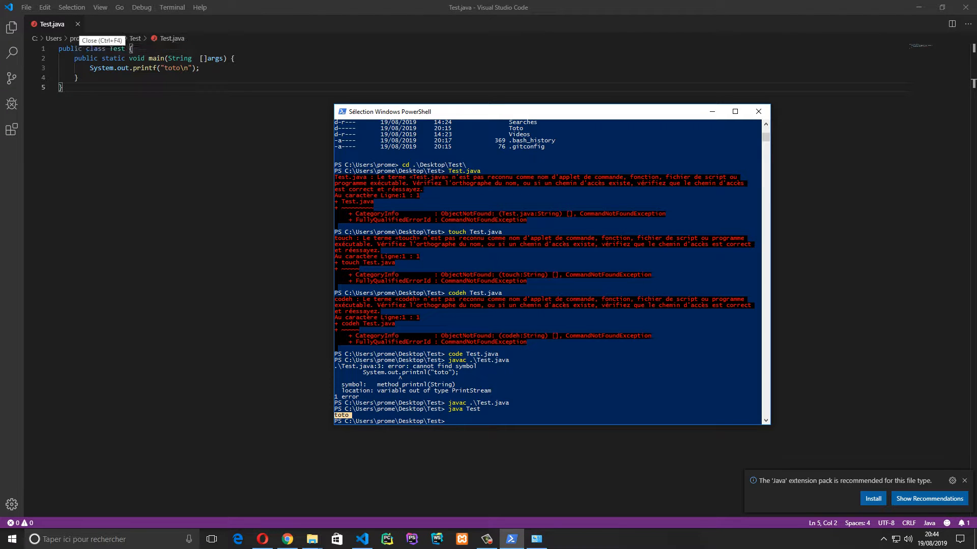
Close Visual Studio Code and exit the PowerShell console
{"action": "left_click", "coordinate": [965, 7]}
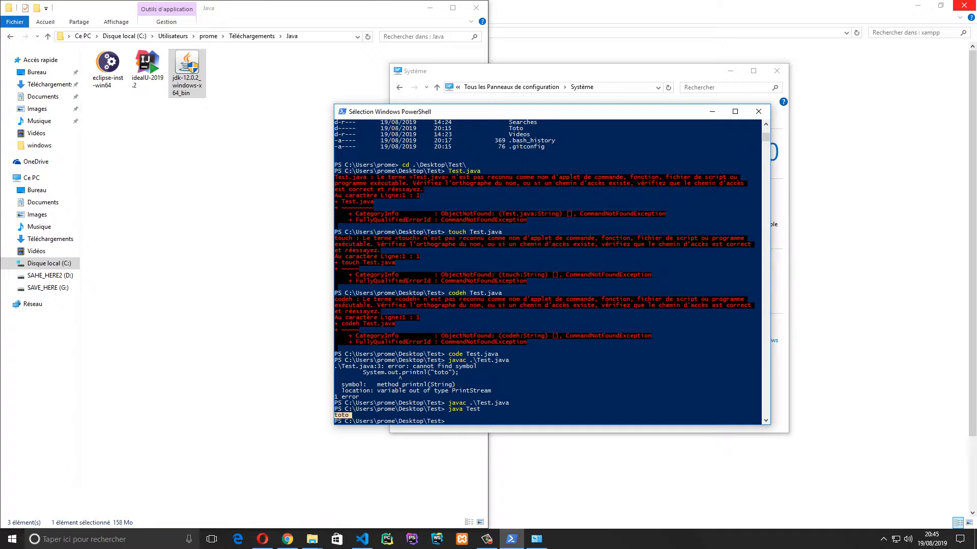
{"action": "type", "text": "exit"}
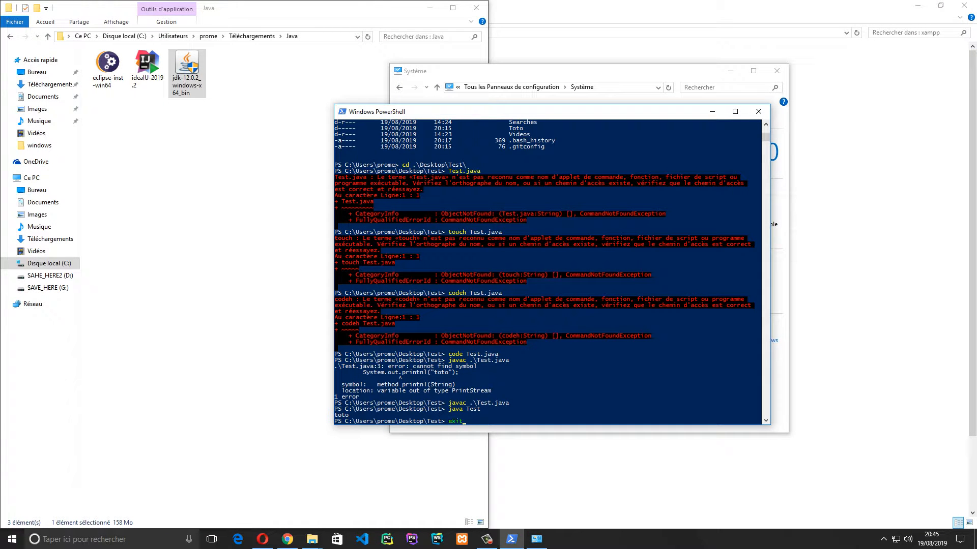
{"action": "key", "text": "Return"}
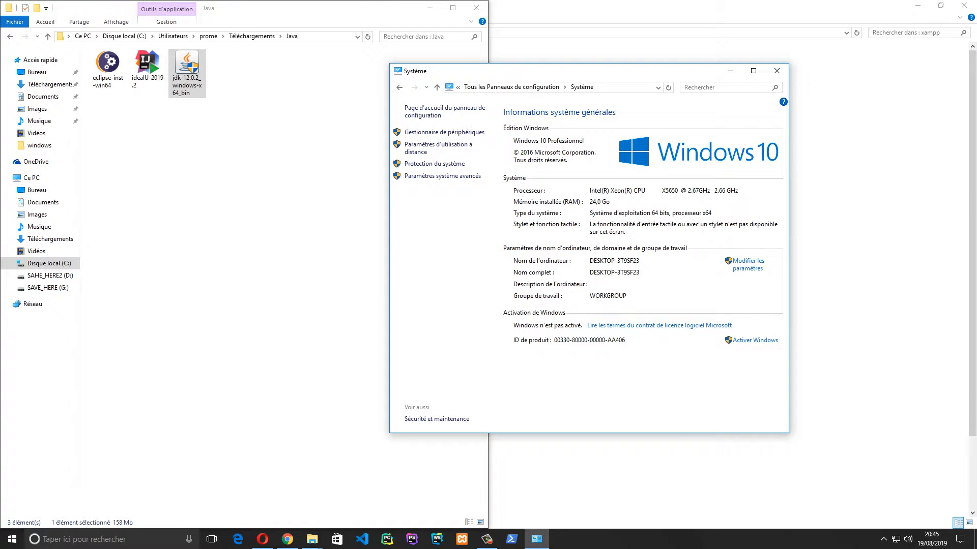
Launch the eclipse-inst-win64 and ideaIU-2019.2 installers from the Java downloads folder
{"action": "left_click", "coordinate": [275, 193]}
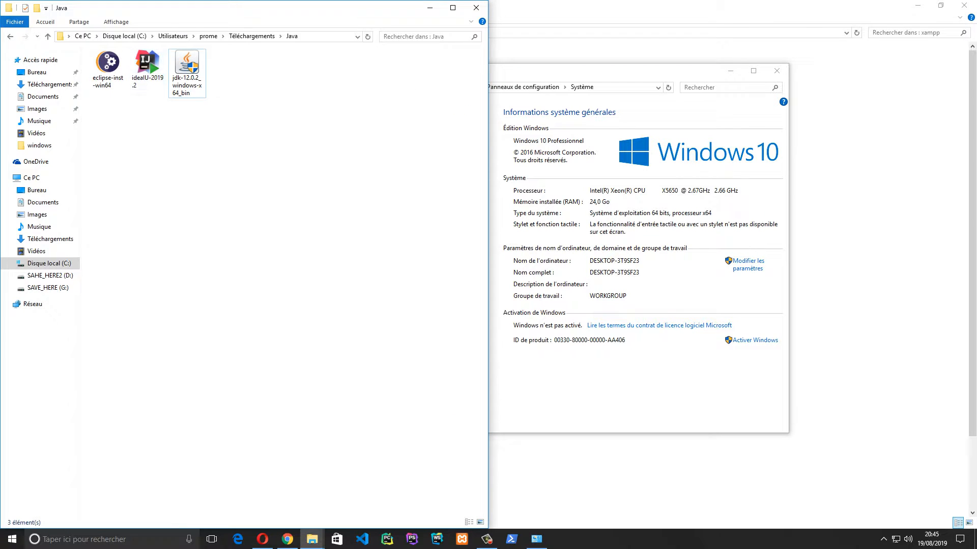
{"action": "left_click", "coordinate": [187, 73]}
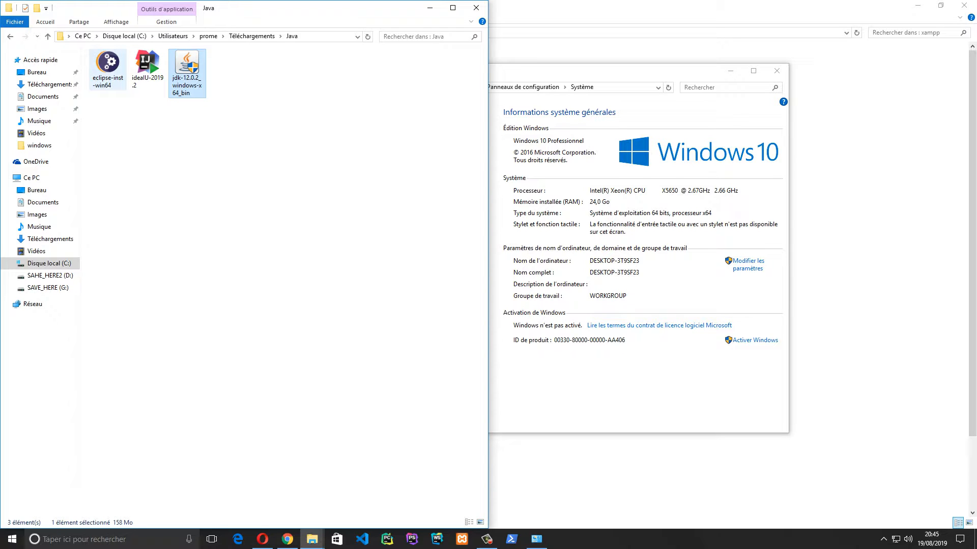
{"action": "left_click", "coordinate": [107, 68]}
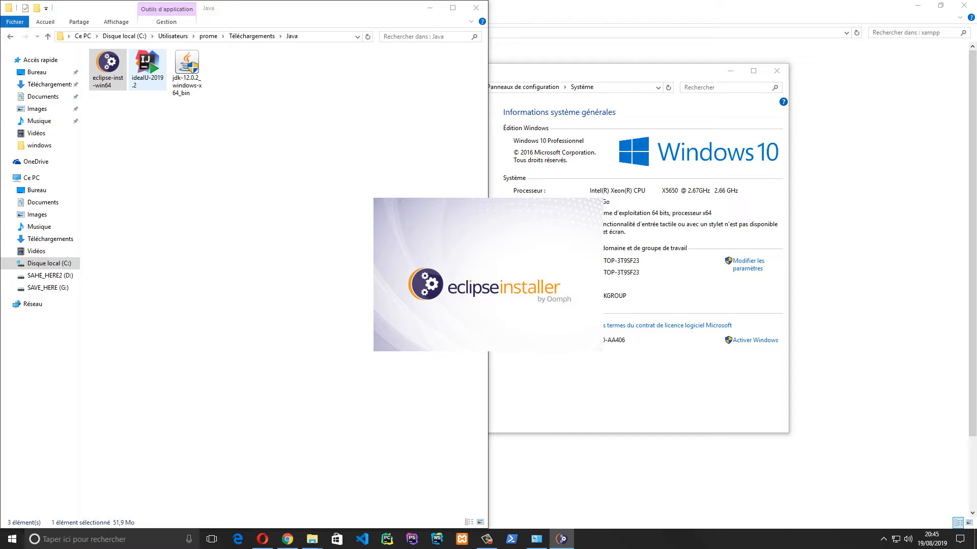
{"action": "double_click", "coordinate": [147, 70]}
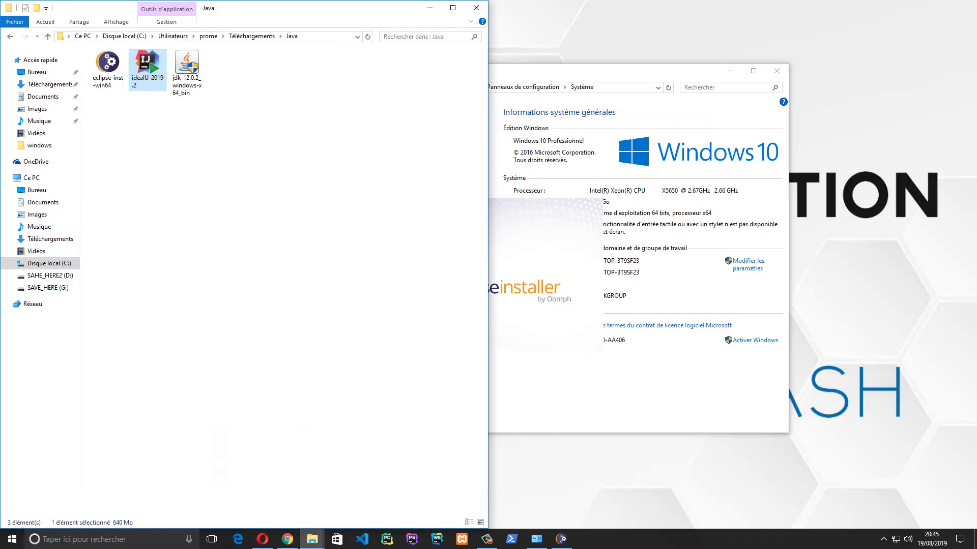
Minimize Explorer, move the System window aside, and refresh the desktop
{"action": "left_click", "coordinate": [429, 7]}
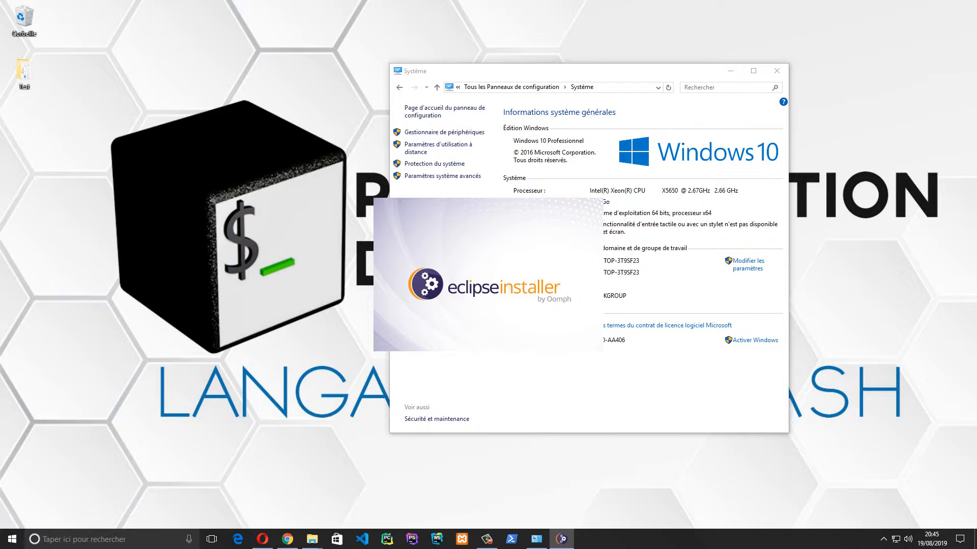
{"action": "left_click_drag", "start_coordinate": [457, 71], "coordinate": [627, 39]}
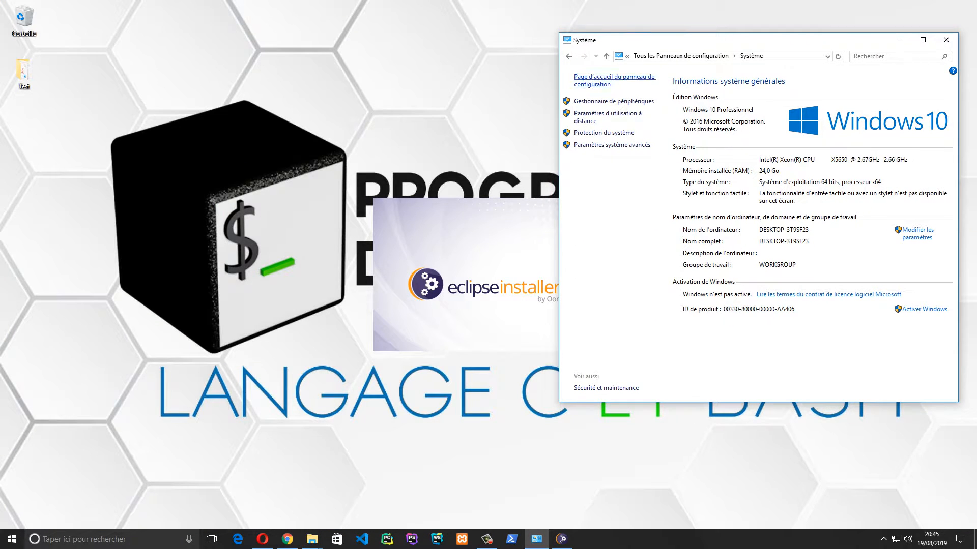
{"action": "right_click", "coordinate": [258, 206]}
{"action": "left_click", "coordinate": [285, 235]}
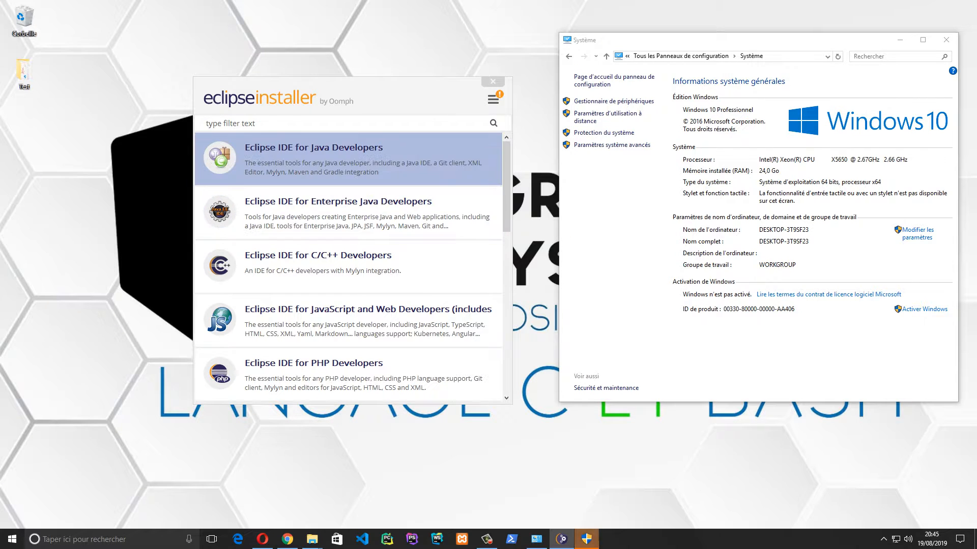
Install Eclipse IDE for Java Developers with the folder's drive changed from C to G, accepting the agreement
{"action": "left_click", "coordinate": [356, 159]}
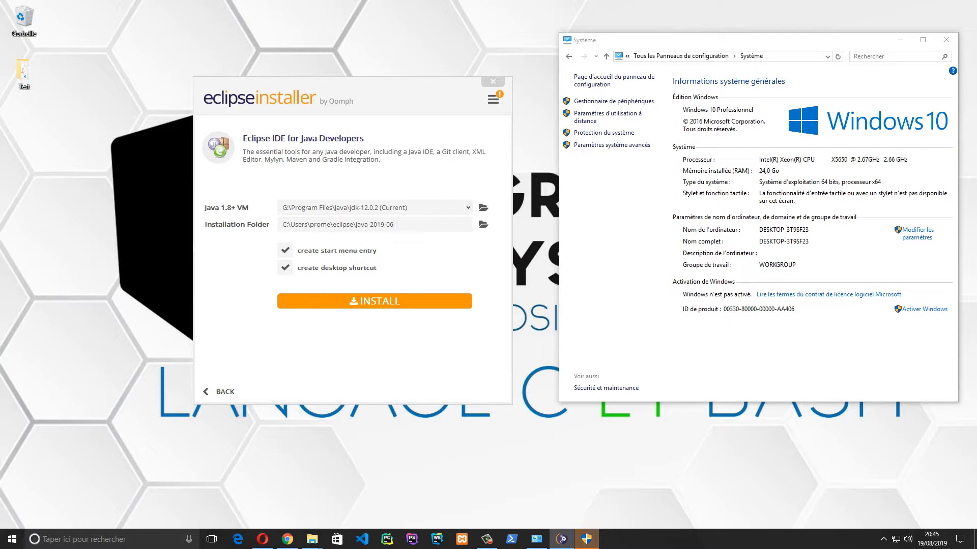
{"action": "key", "text": "Home"}
{"action": "key", "text": "shift+Right"}
{"action": "type", "text": "G"}
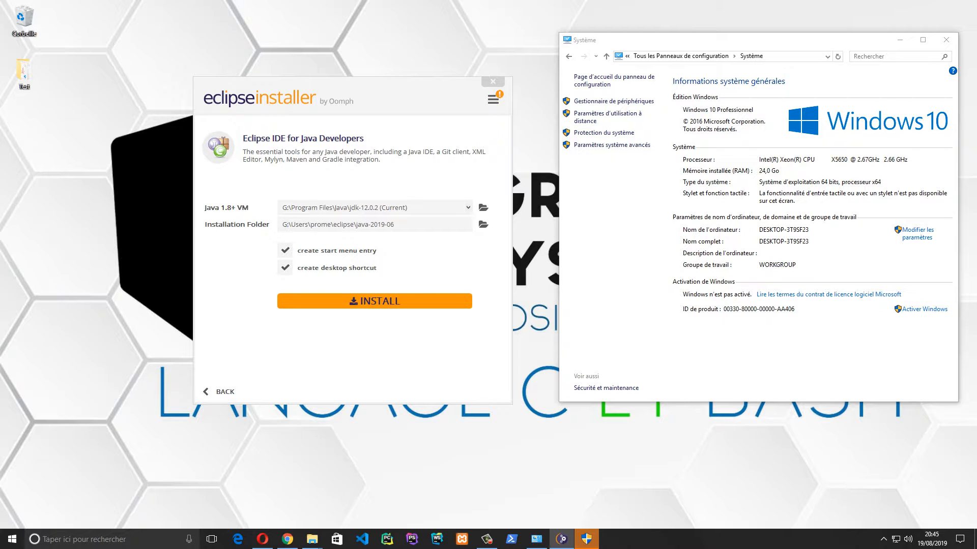
{"action": "left_click", "coordinate": [342, 303]}
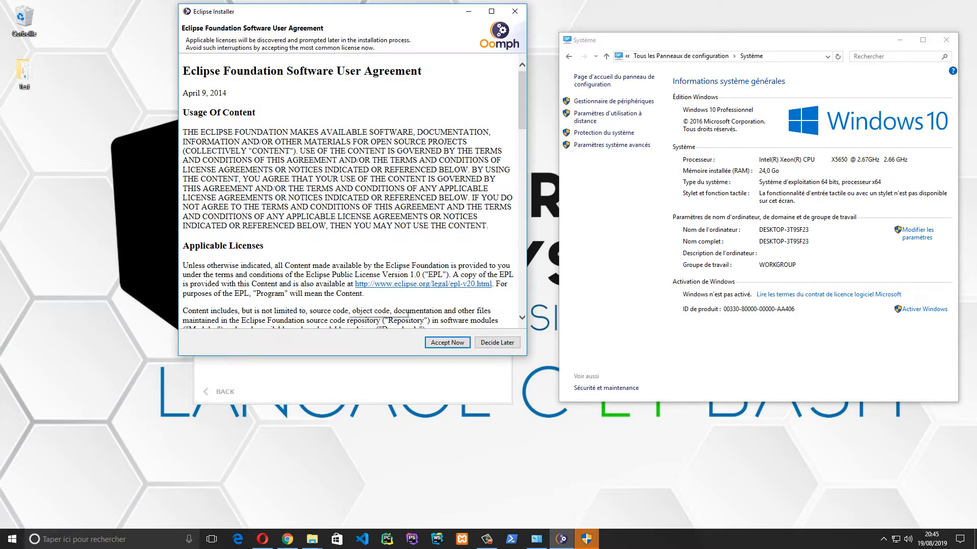
{"action": "key", "text": "Return"}
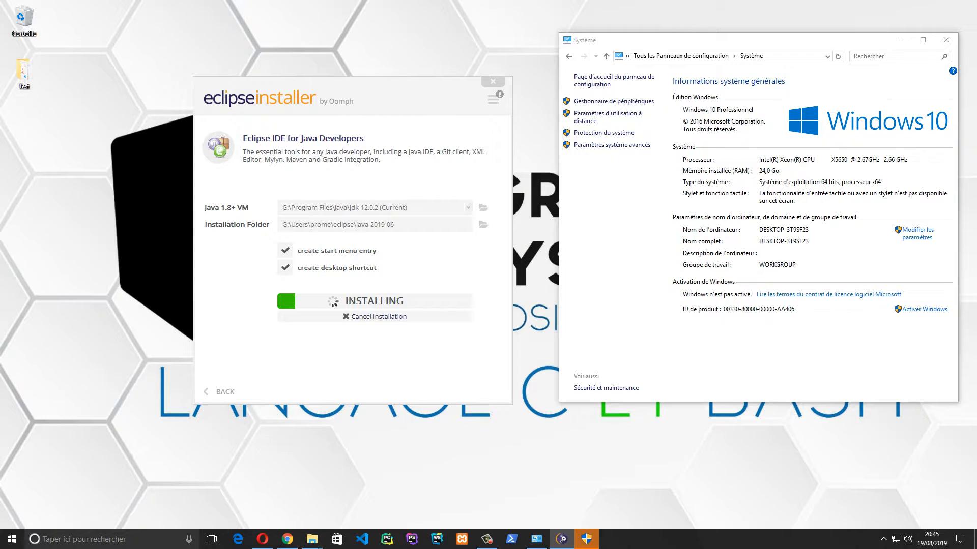
{"action": "left_click_drag", "start_coordinate": [285, 282], "coordinate": [184, 267]}
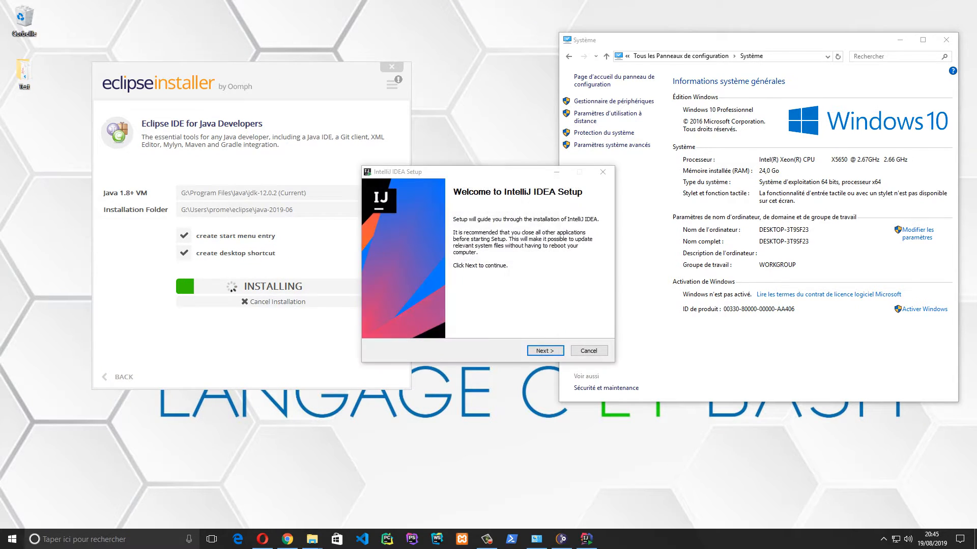
Set IntelliJ IDEA's destination folder to drive G
{"action": "key", "text": "Return"}
{"action": "key", "text": "Home"}
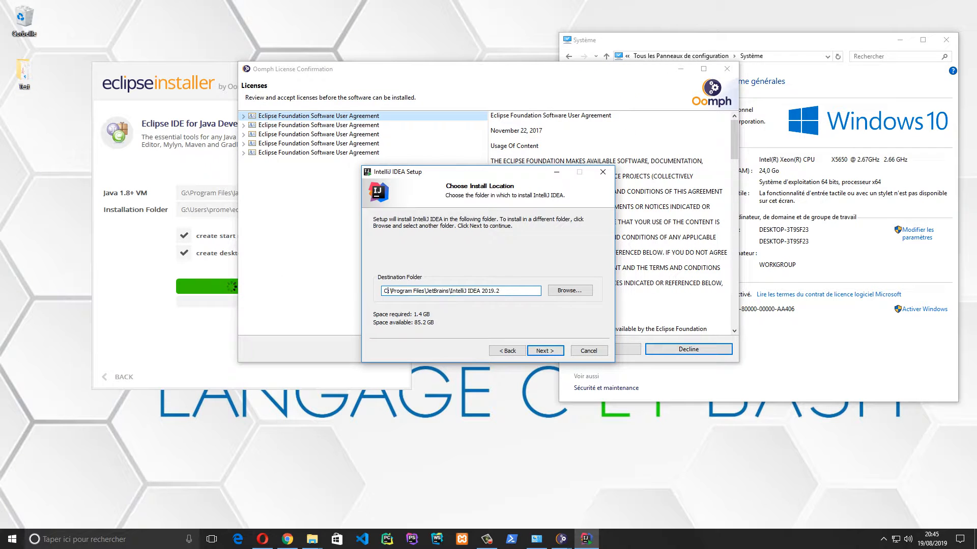
{"action": "key", "text": "shift+Right"}
{"action": "type", "text": "G"}
{"action": "key", "text": "Return"}
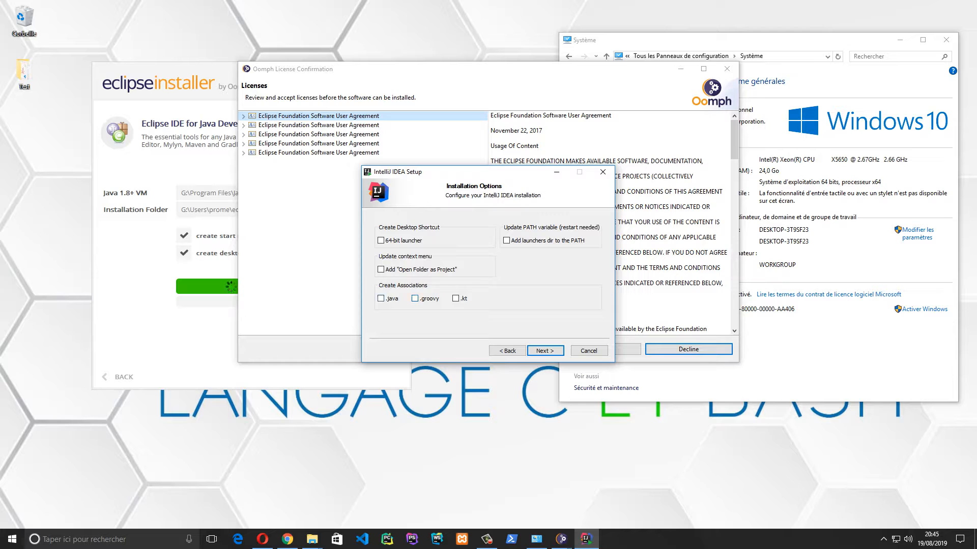
Tick 64-bit launcher, PATH, .java and .groovy options, install, and accept the Eclipse licences
{"action": "left_click", "coordinate": [381, 298]}
{"action": "left_click", "coordinate": [381, 240]}
{"action": "left_click", "coordinate": [507, 241]}
{"action": "left_click", "coordinate": [415, 299]}
{"action": "left_click", "coordinate": [545, 351]}
{"action": "left_click", "coordinate": [545, 351]}
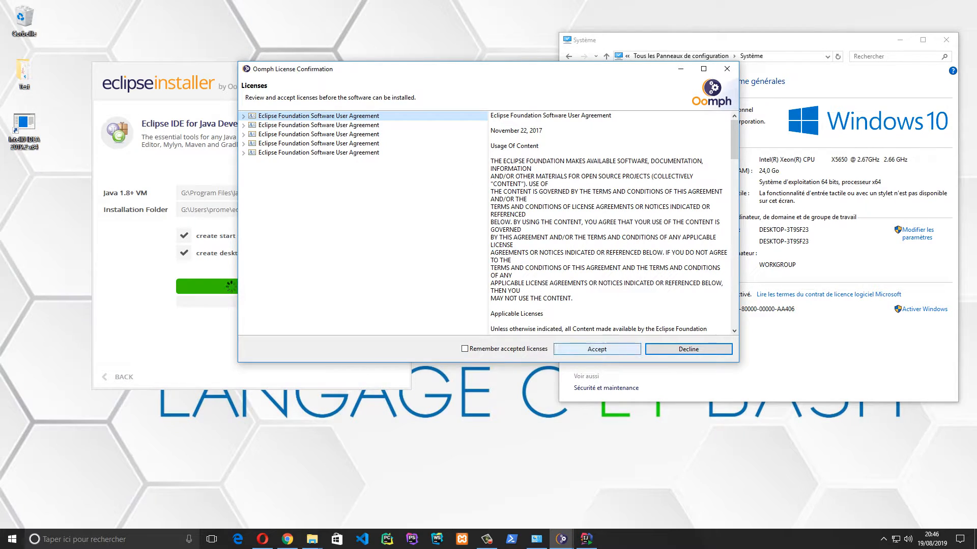
{"action": "left_click", "coordinate": [597, 349]}
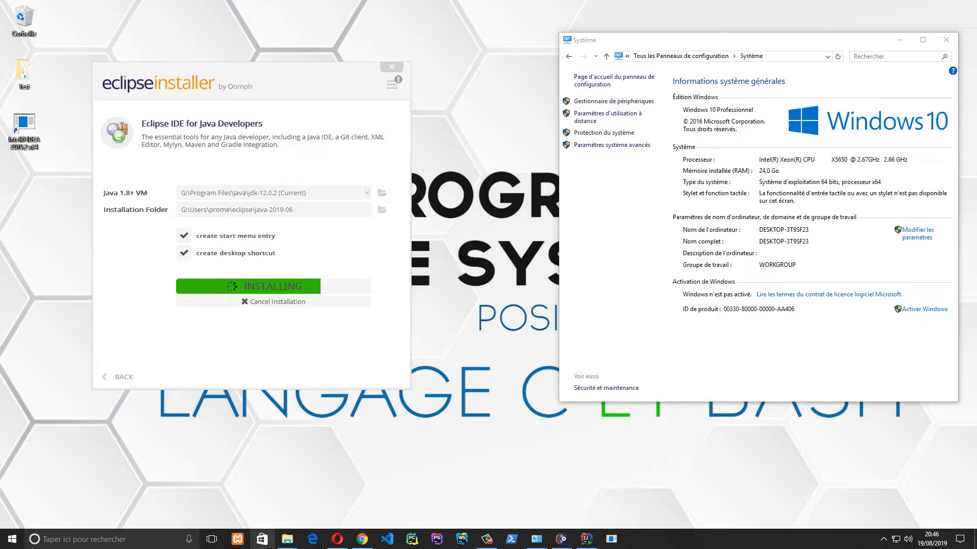
Unpin the Store app from the taskbar and move the PowerShell icon to the end
{"action": "right_click", "coordinate": [262, 540]}
{"action": "left_click", "coordinate": [262, 518]}
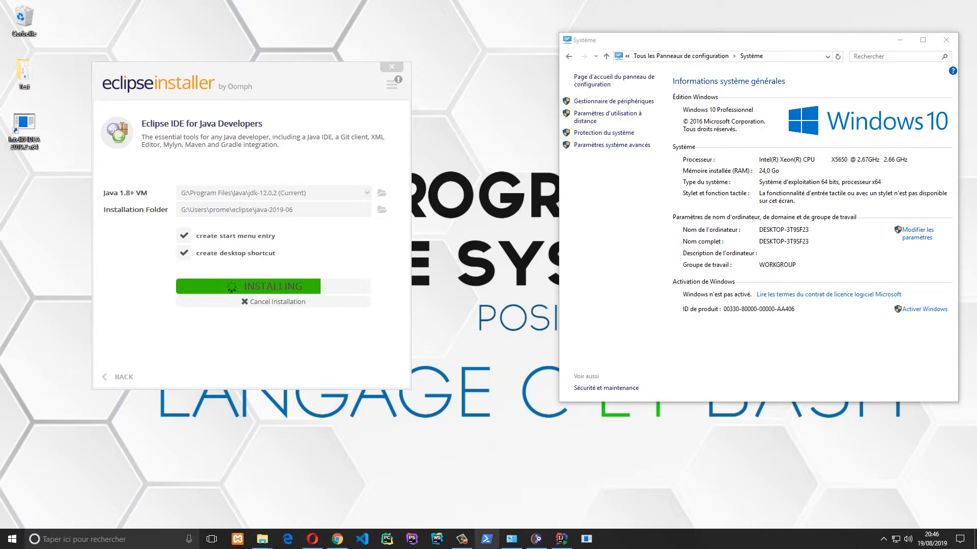
{"action": "left_click_drag", "start_coordinate": [486, 539], "coordinate": [586, 539]}
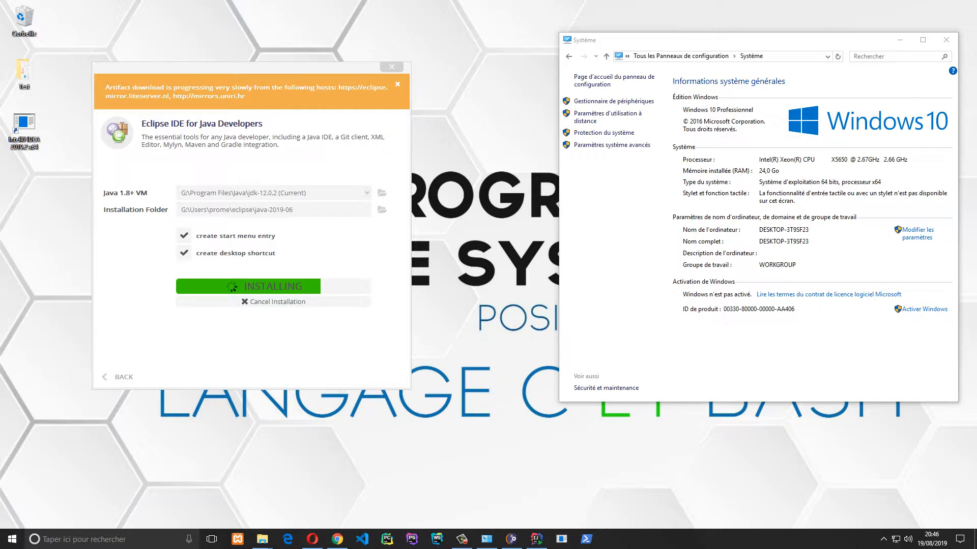
Refresh the desktop twice and briefly show the hidden tray icons while the install runs
{"action": "right_click", "coordinate": [502, 191]}
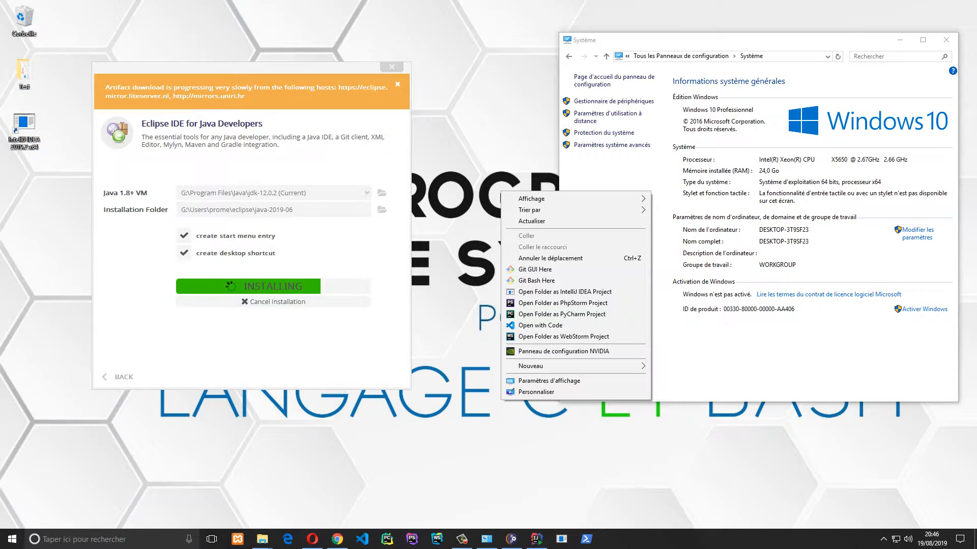
{"action": "left_click", "coordinate": [526, 221]}
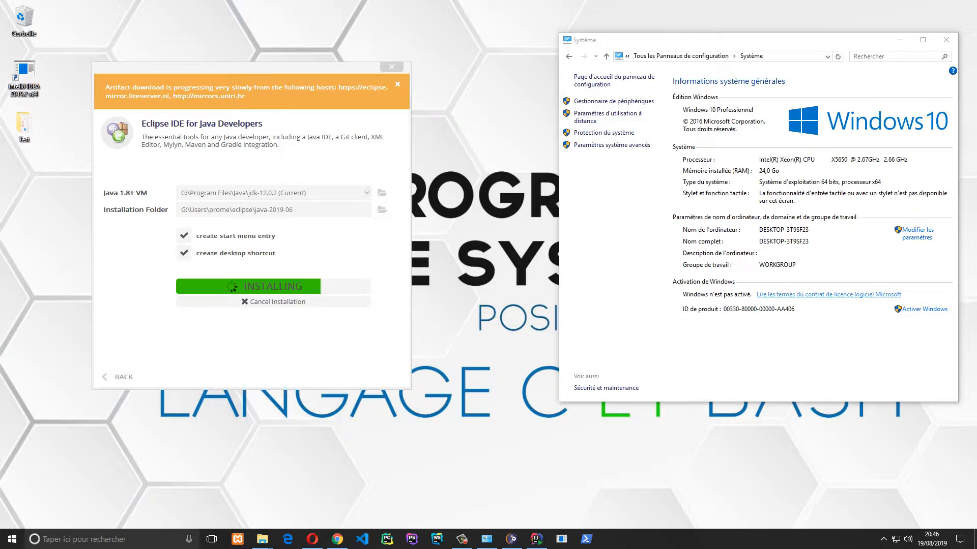
{"action": "right_click", "coordinate": [532, 250]}
{"action": "left_click", "coordinate": [562, 279]}
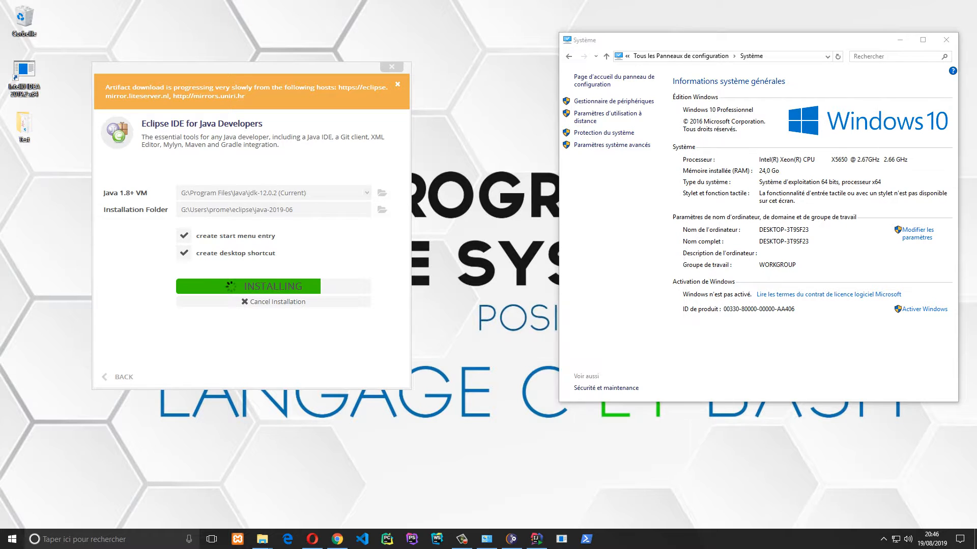
{"action": "left_click", "coordinate": [883, 539]}
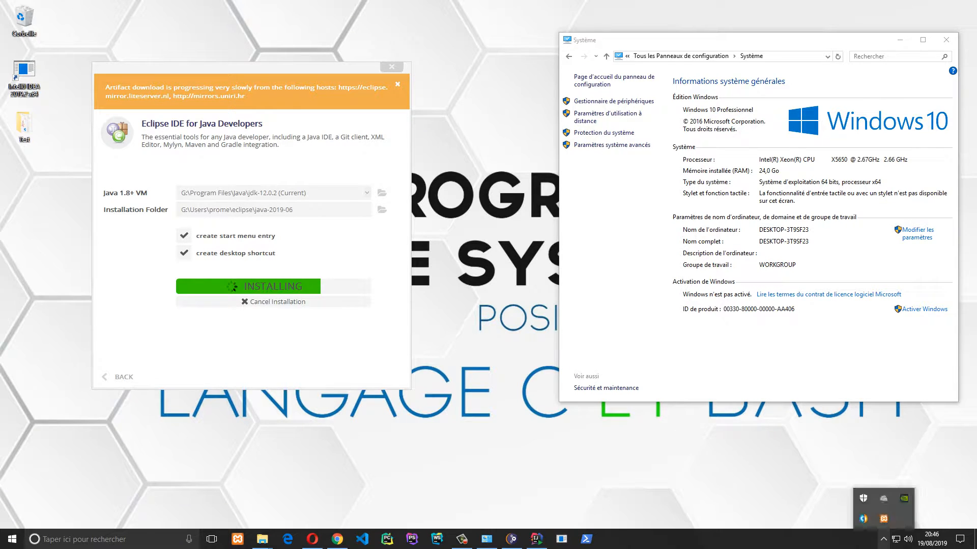
{"action": "left_click", "coordinate": [883, 540]}
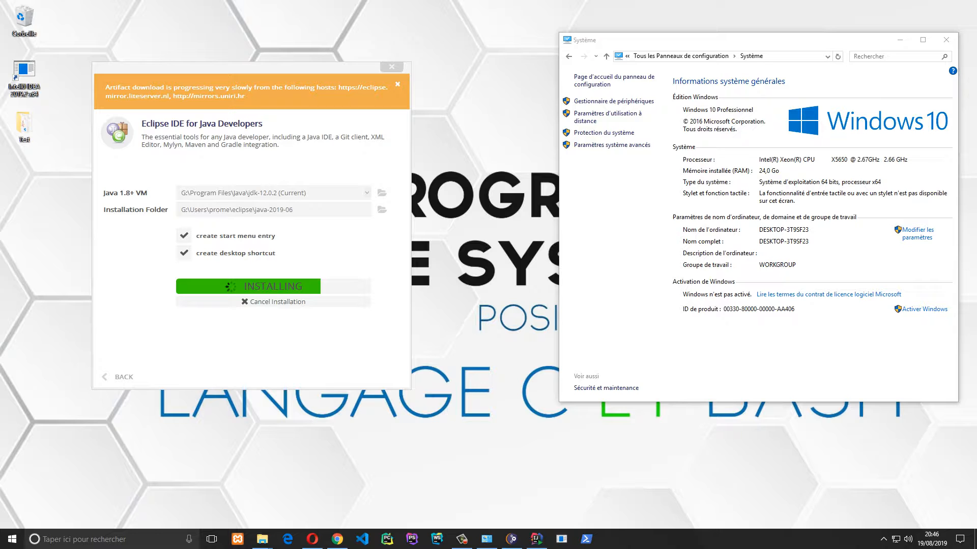
Open Computer Management from the Win+X system tools menu
{"action": "right_click", "coordinate": [12, 539]}
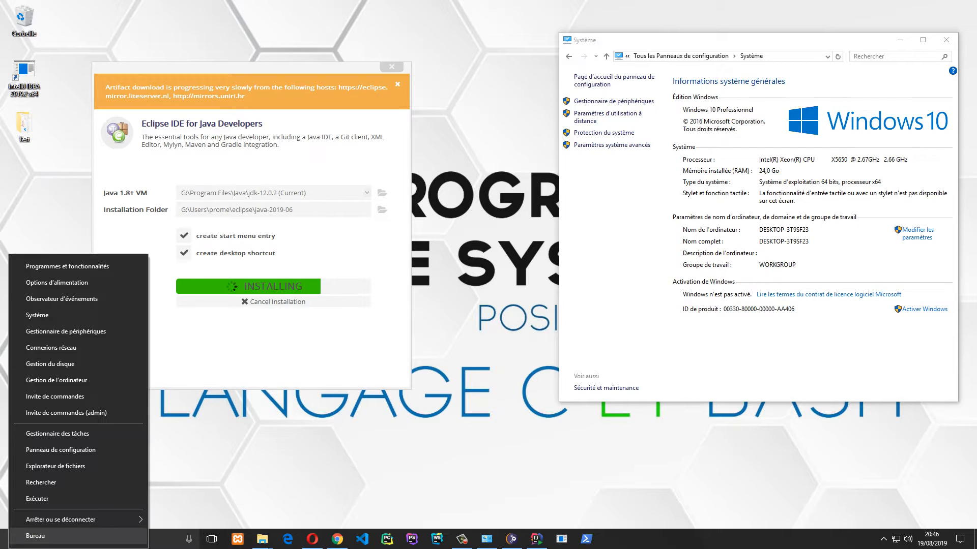
{"action": "key", "text": "Return"}
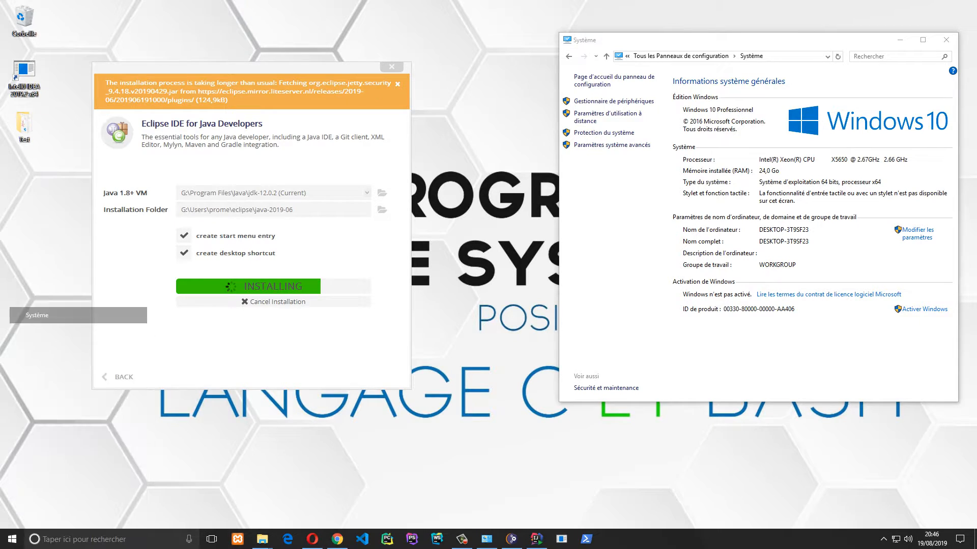
{"action": "key", "text": "super+x"}
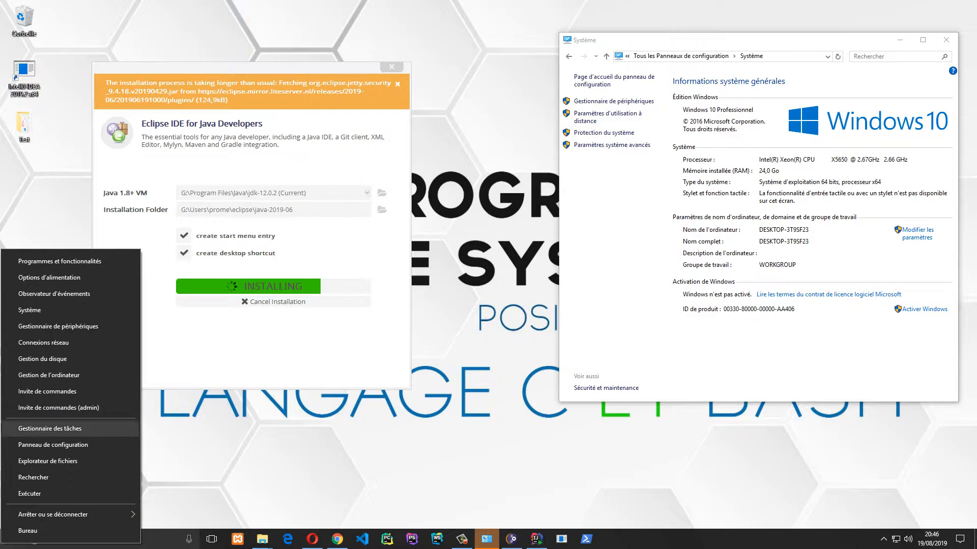
{"action": "key", "text": "Up"}
{"action": "key", "text": "Up"}
{"action": "key", "text": "Up"}
{"action": "key", "text": "Up"}
{"action": "key", "text": "Up"}
{"action": "key", "text": "Up"}
{"action": "key", "text": "Up"}
{"action": "key", "text": "Up"}
{"action": "key", "text": "Up"}
{"action": "key", "text": "Up"}
{"action": "key", "text": "Up"}
{"action": "key", "text": "Down"}
{"action": "key", "text": "Down"}
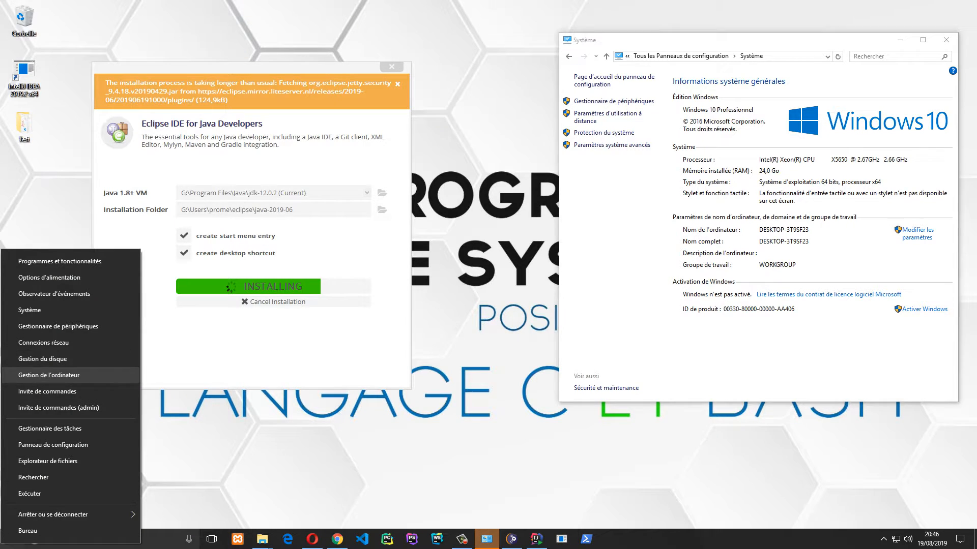
{"action": "key", "text": "Return"}
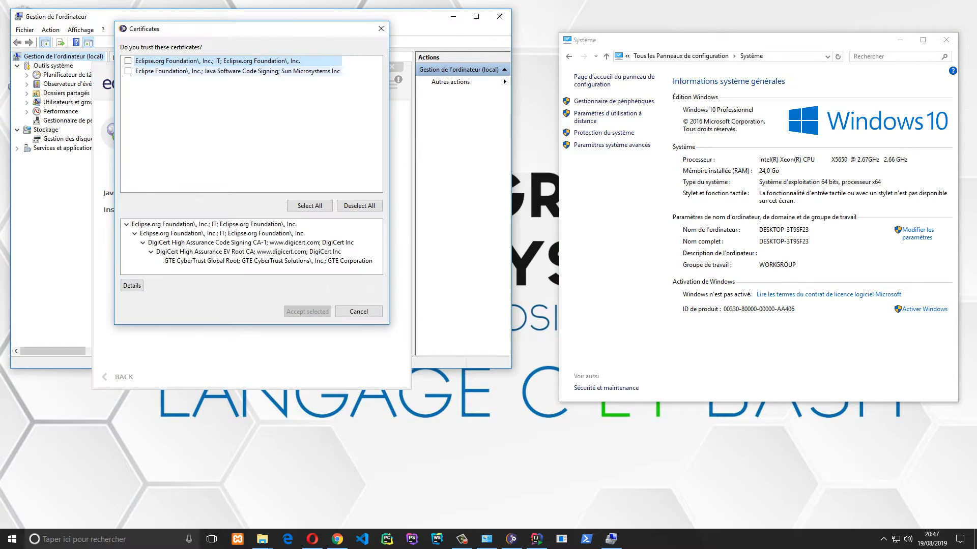
Minimize Computer Management, then select and accept both Eclipse Foundation certificates
{"action": "left_click", "coordinate": [453, 17]}
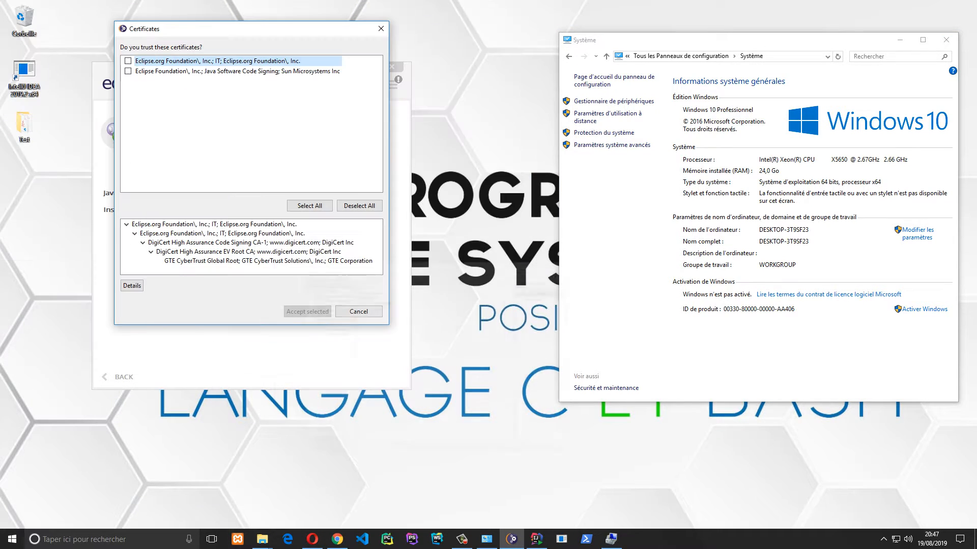
{"action": "left_click", "coordinate": [309, 206]}
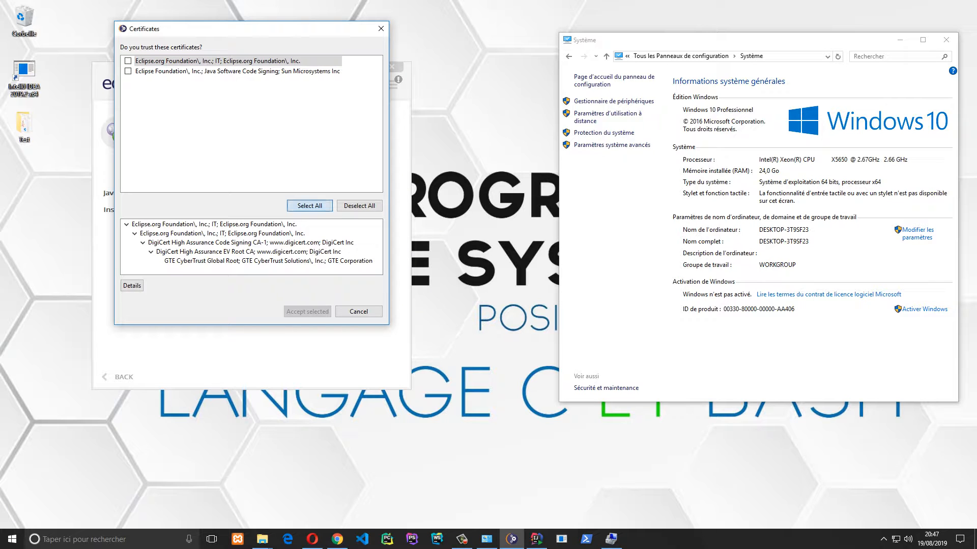
{"action": "left_click", "coordinate": [307, 311]}
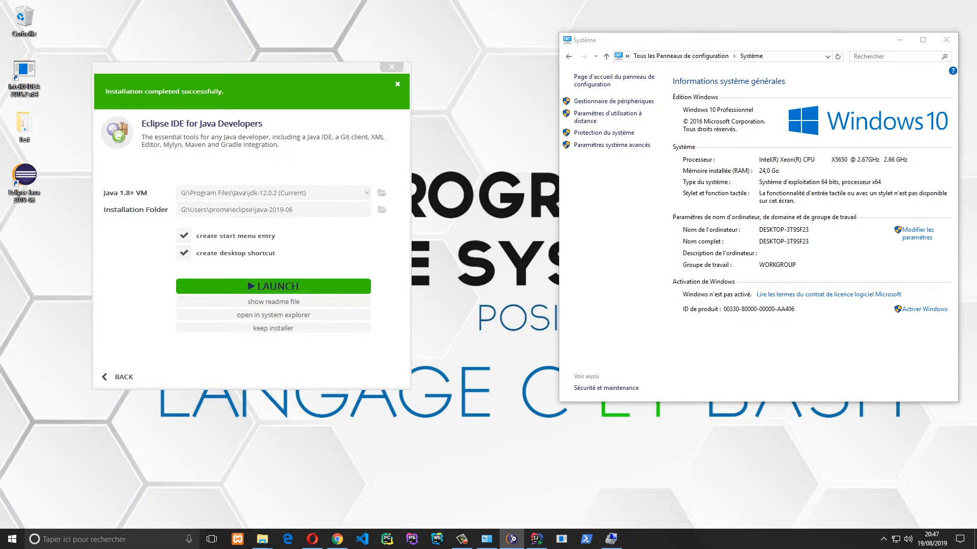
Pin the Eclipse desktop shortcut to the taskbar and close the installer without launching Eclipse
{"action": "left_click_drag", "start_coordinate": [37, 194], "coordinate": [456, 539]}
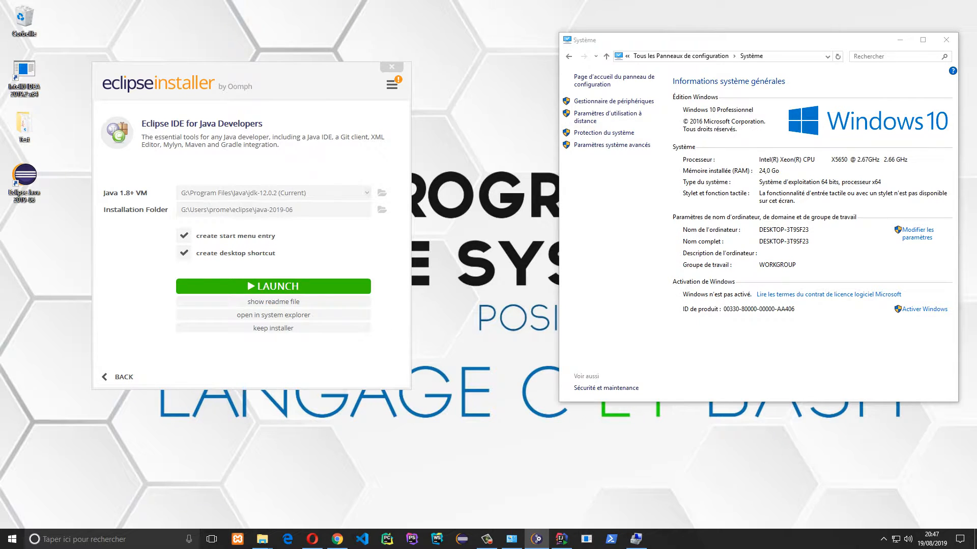
{"action": "left_click", "coordinate": [392, 67]}
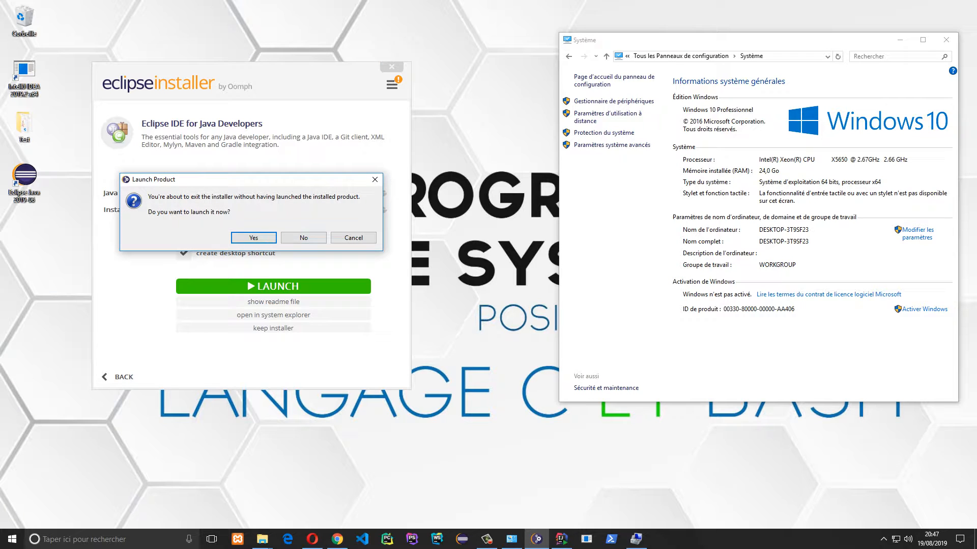
{"action": "left_click", "coordinate": [303, 237]}
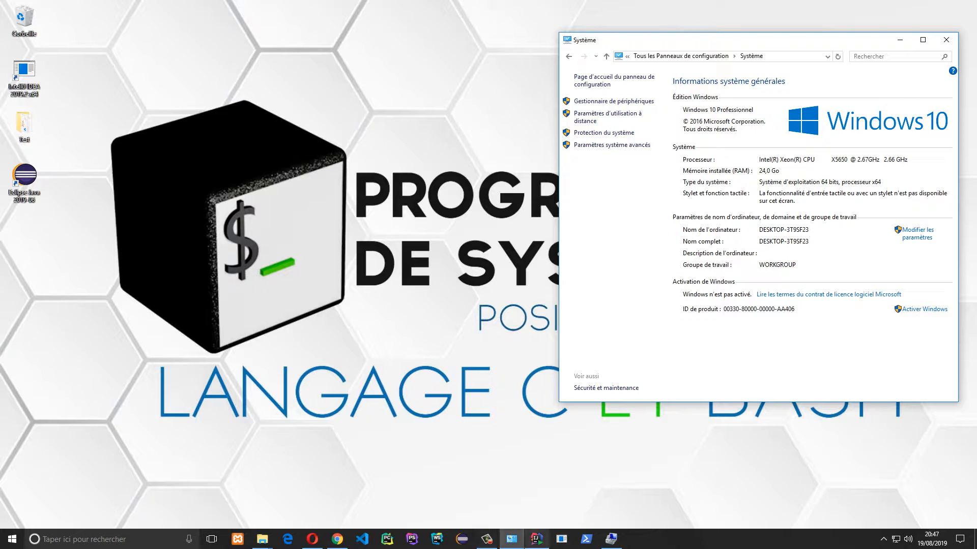
Launch Eclipse from its pinned taskbar icon, refreshing the desktop while the launcher loads
{"action": "mouse_move", "coordinate": [536, 539]}
{"action": "left_click", "coordinate": [461, 540]}
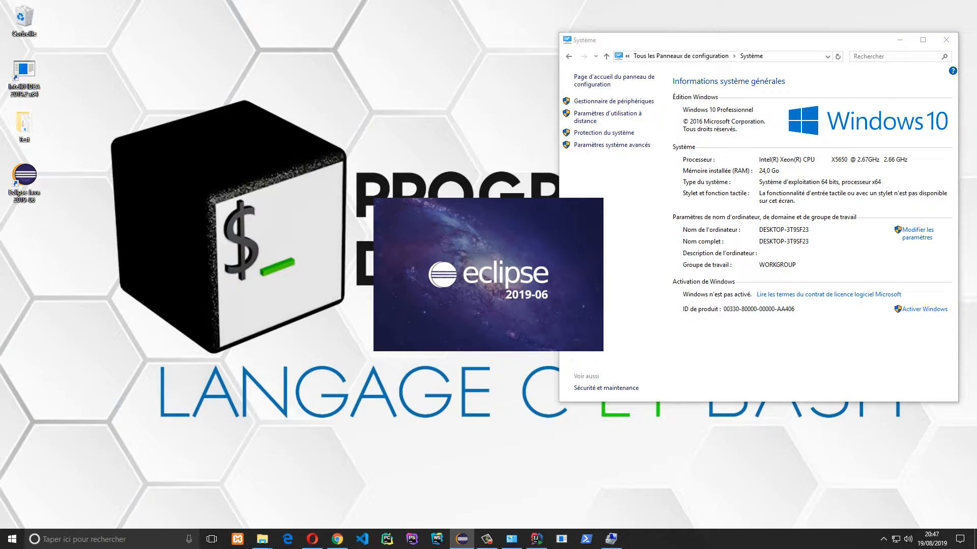
{"action": "right_click", "coordinate": [91, 292]}
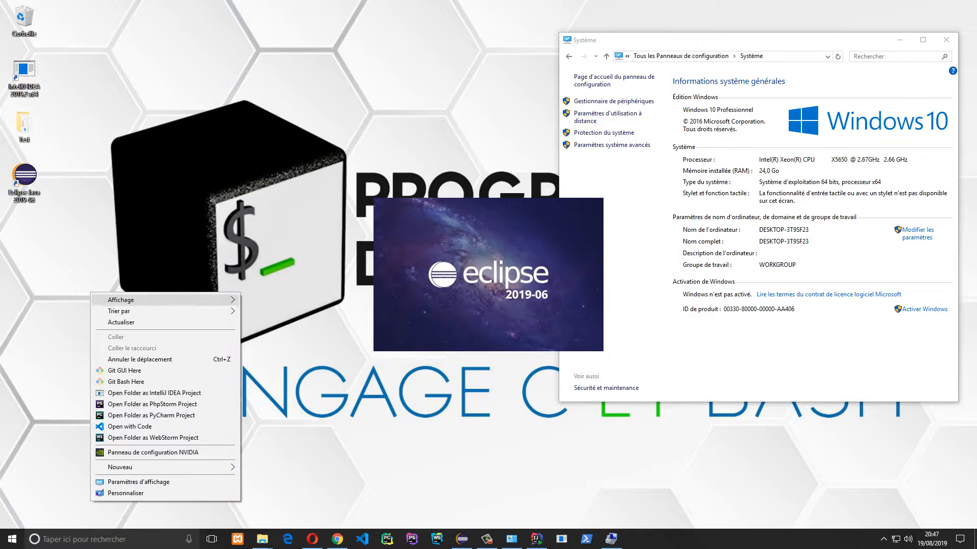
{"action": "left_click", "coordinate": [117, 322]}
{"action": "right_click", "coordinate": [94, 122]}
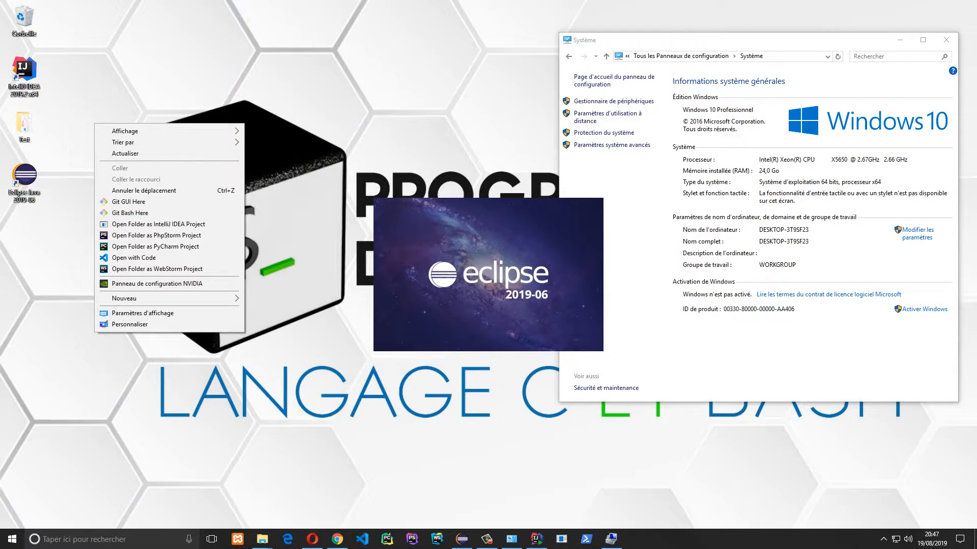
{"action": "left_click", "coordinate": [121, 154]}
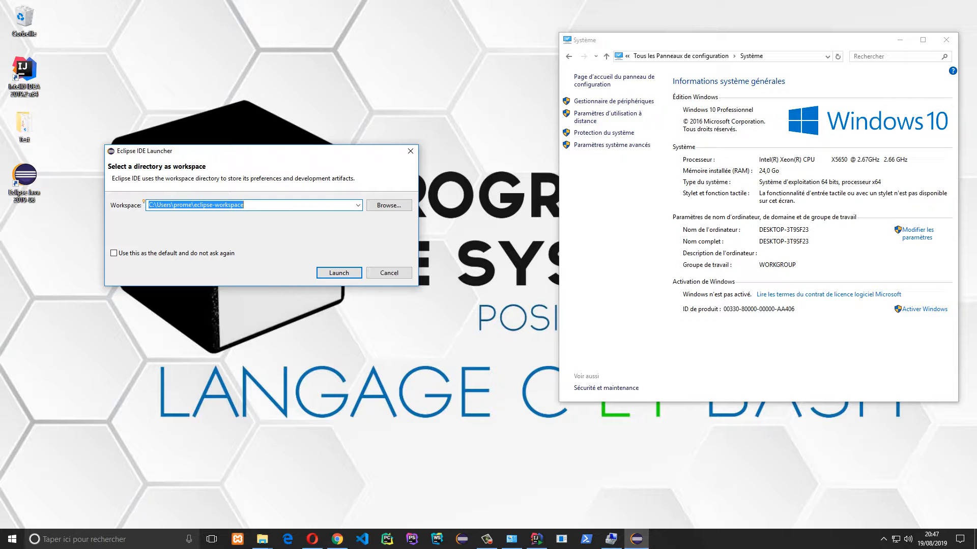
Change the workspace drive from C: to G: and launch Eclipse
{"action": "left_click", "coordinate": [149, 205]}
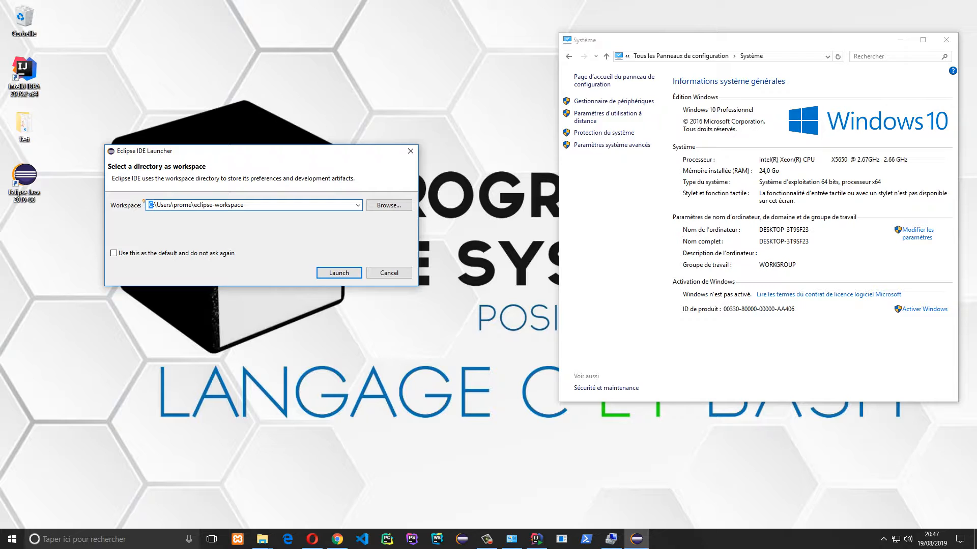
{"action": "type", "text": "g"}
{"action": "left_click", "coordinate": [339, 274]}
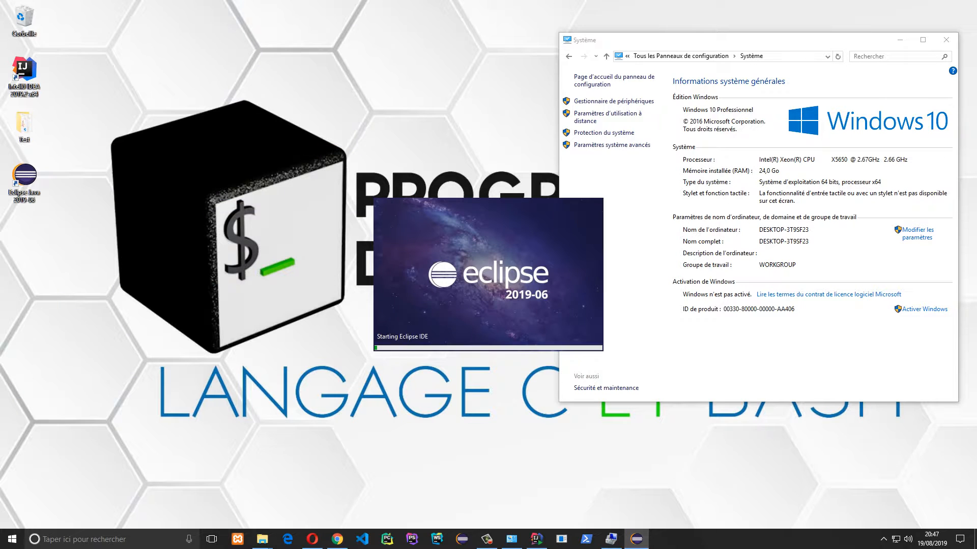
{"action": "right_click", "coordinate": [200, 263]}
{"action": "left_click", "coordinate": [224, 293]}
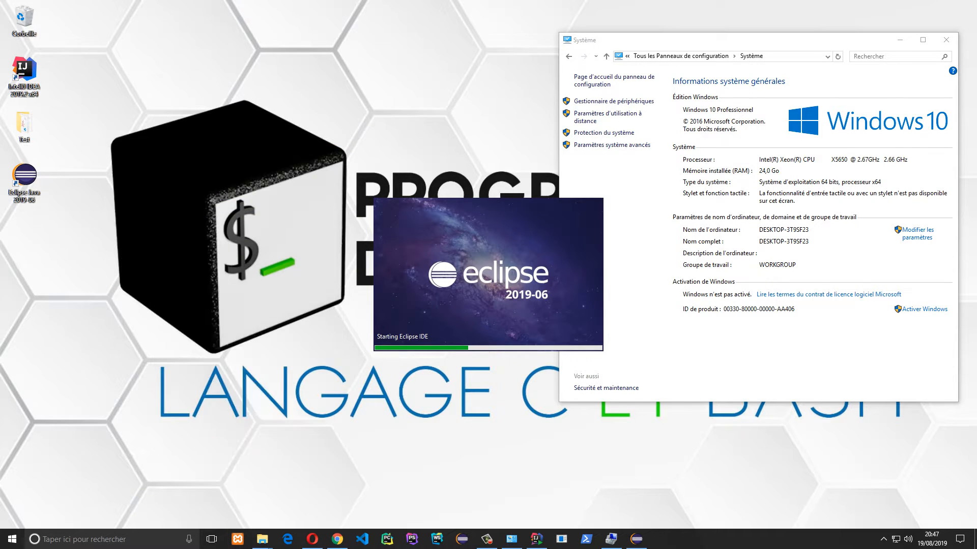
{"action": "right_click", "coordinate": [113, 259]}
{"action": "left_click", "coordinate": [136, 289]}
{"action": "right_click", "coordinate": [124, 285]}
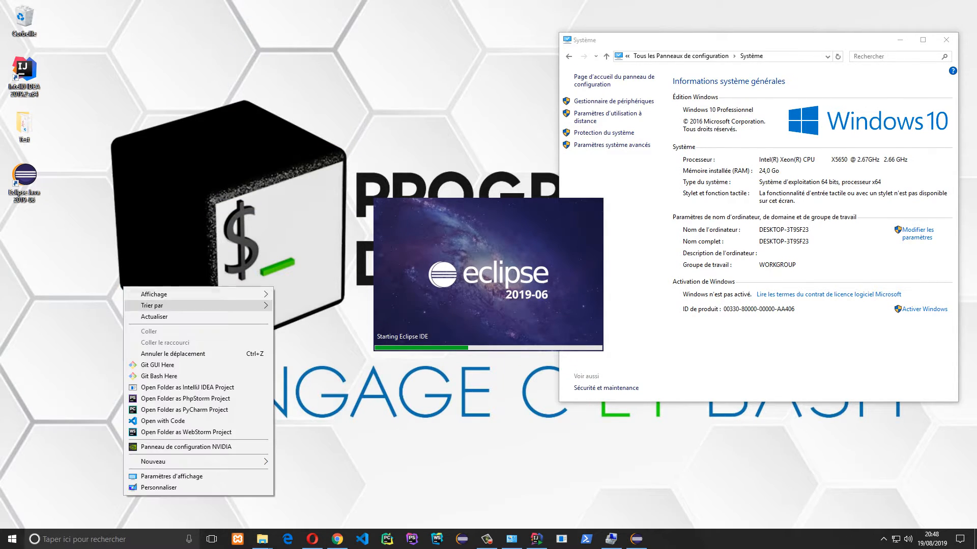
{"action": "left_click", "coordinate": [148, 312]}
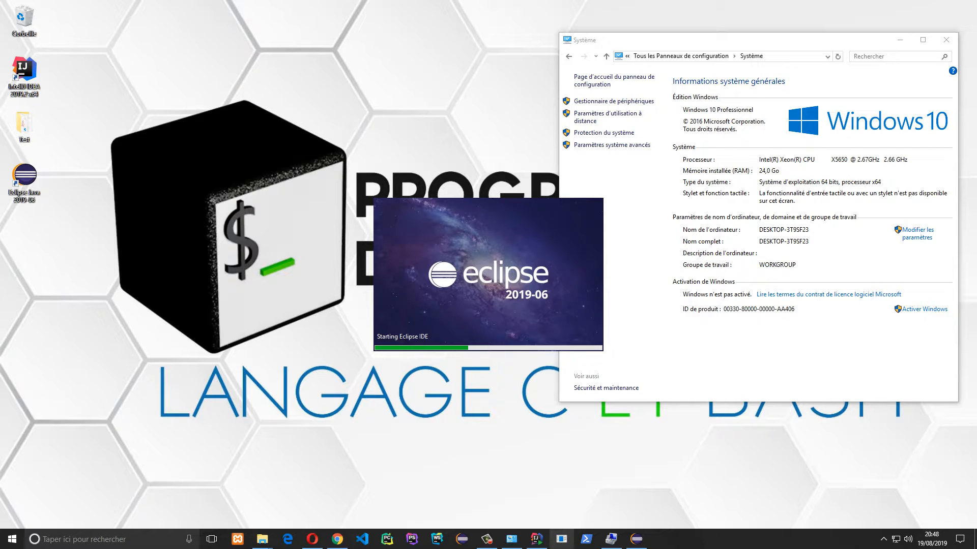
Unpin the IntelliJ IDEA shortcut from the taskbar
{"action": "right_click", "coordinate": [536, 539]}
{"action": "left_click", "coordinate": [558, 517]}
{"action": "left_click_drag", "start_coordinate": [23, 72], "coordinate": [487, 539]}
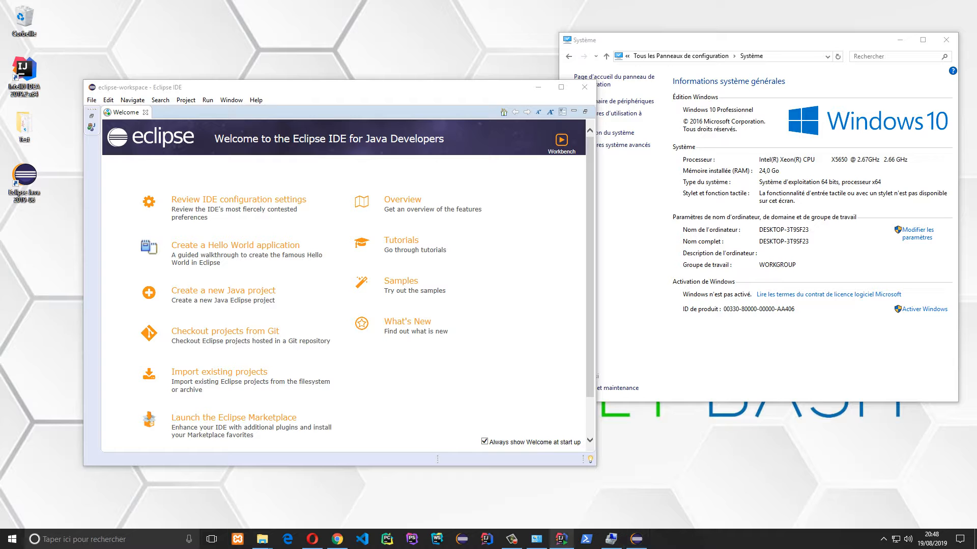
Finish the IntelliJ IDEA setup without rebooting and start Eclipse's Hello World walkthrough
{"action": "left_click", "coordinate": [561, 539]}
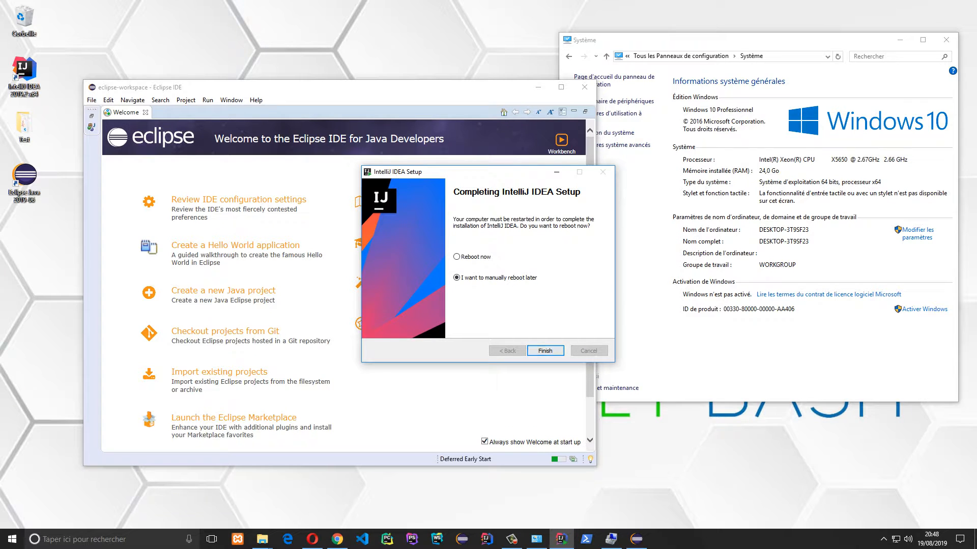
{"action": "left_click", "coordinate": [544, 350]}
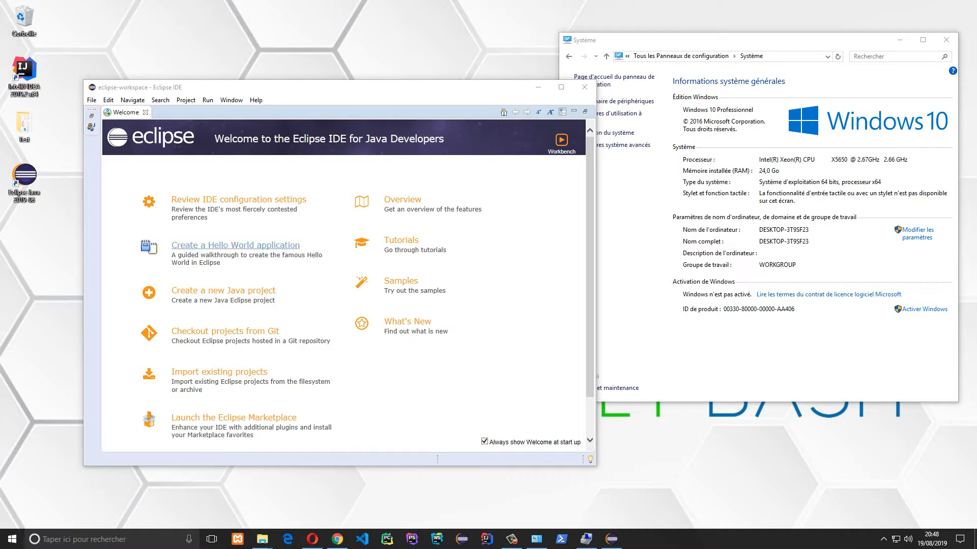
{"action": "left_click", "coordinate": [236, 246]}
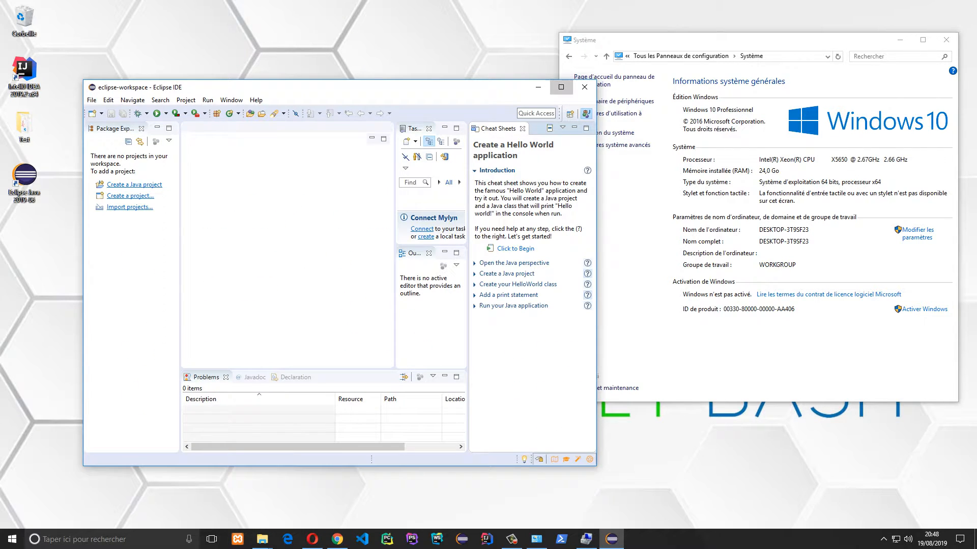
Maximize the Eclipse window, dismissing the Task List's Activate popup
{"action": "left_click", "coordinate": [561, 87]}
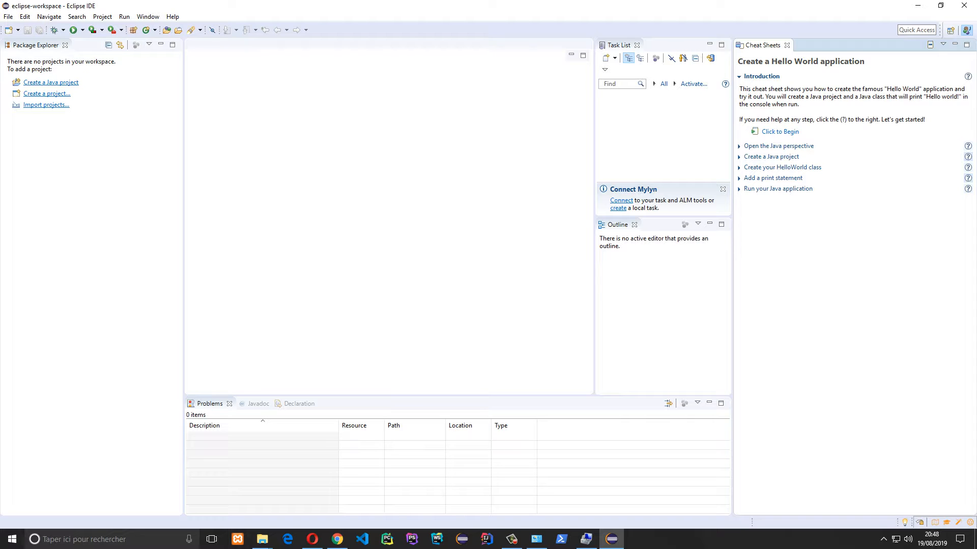
{"action": "left_click", "coordinate": [675, 83]}
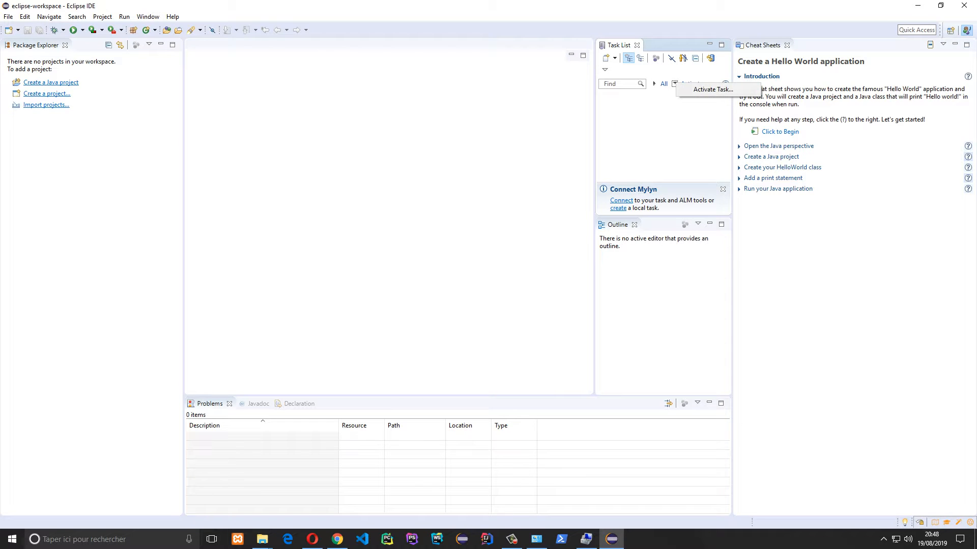
{"action": "key", "text": "Escape"}
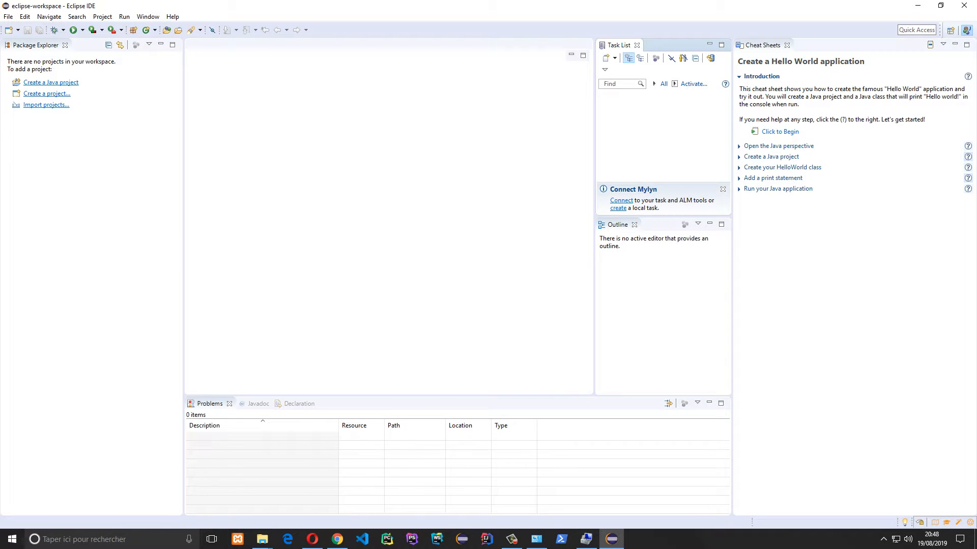
Create Java project 'Test' without a module-info file and select its src folder
{"action": "left_click", "coordinate": [71, 82]}
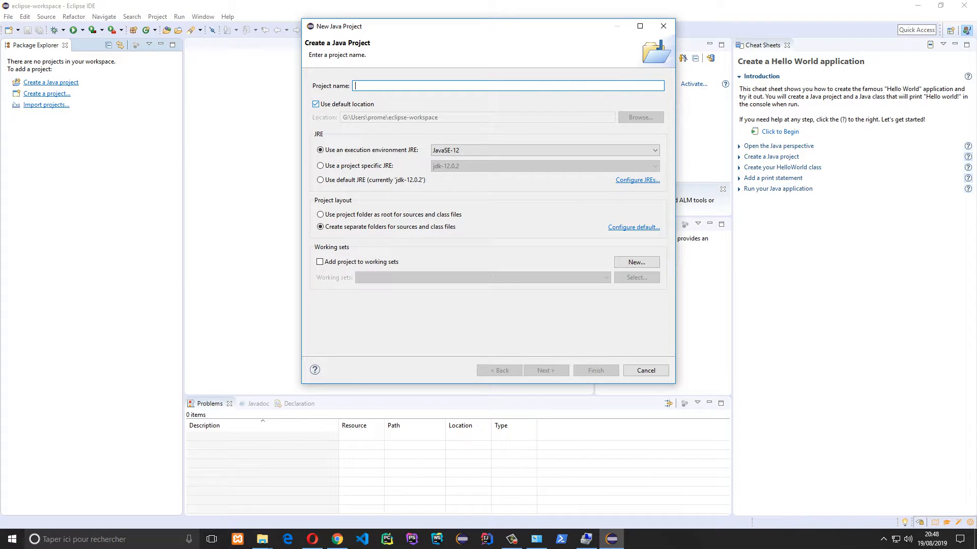
{"action": "type", "text": "Test"}
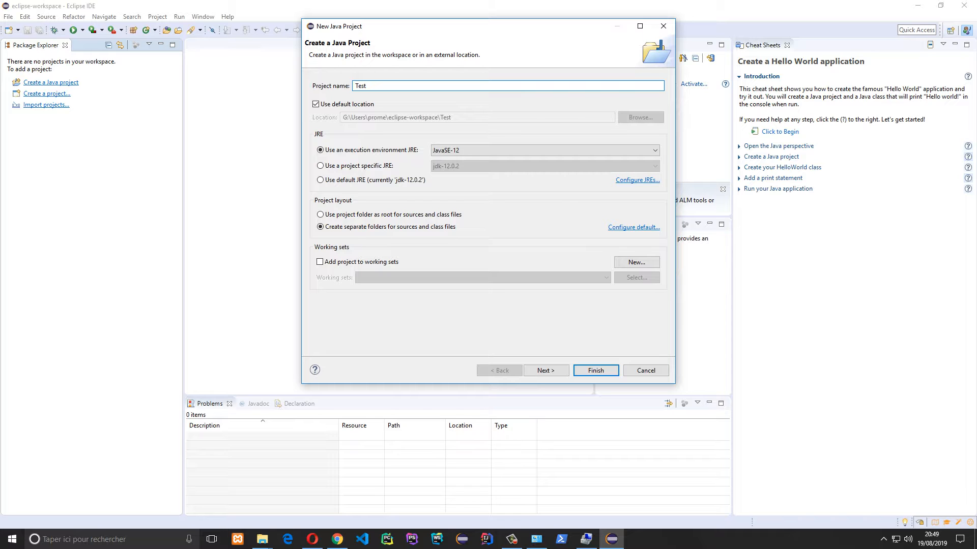
{"action": "left_click", "coordinate": [545, 370]}
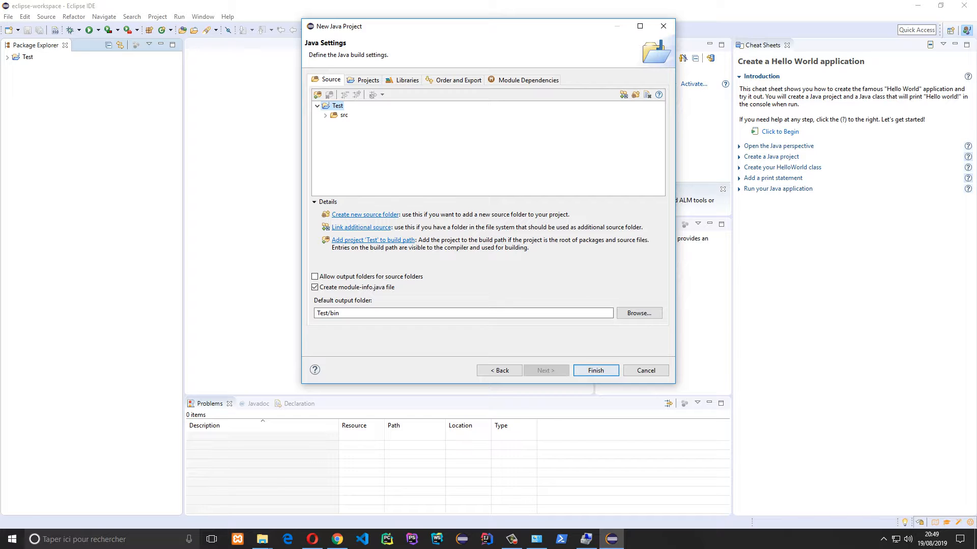
{"action": "left_click", "coordinate": [596, 370]}
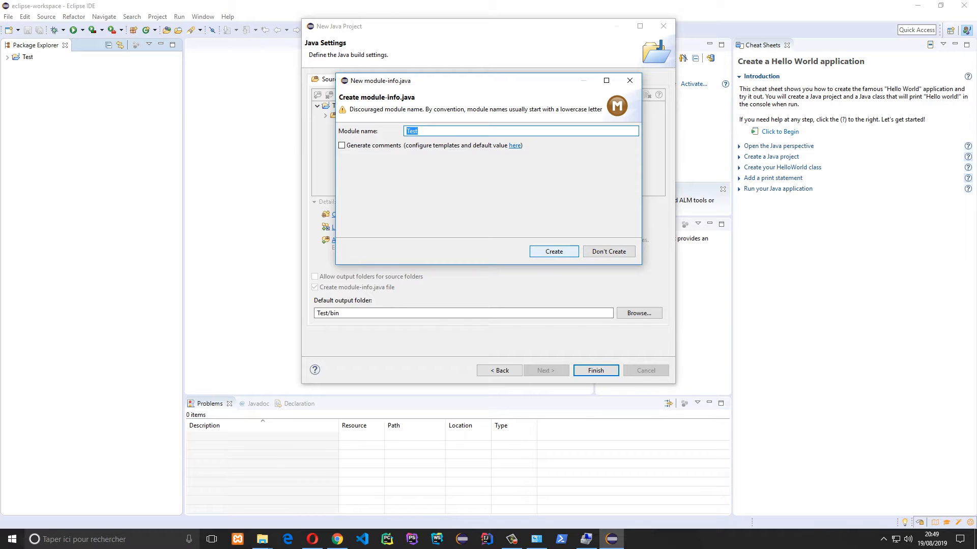
{"action": "left_click", "coordinate": [608, 252]}
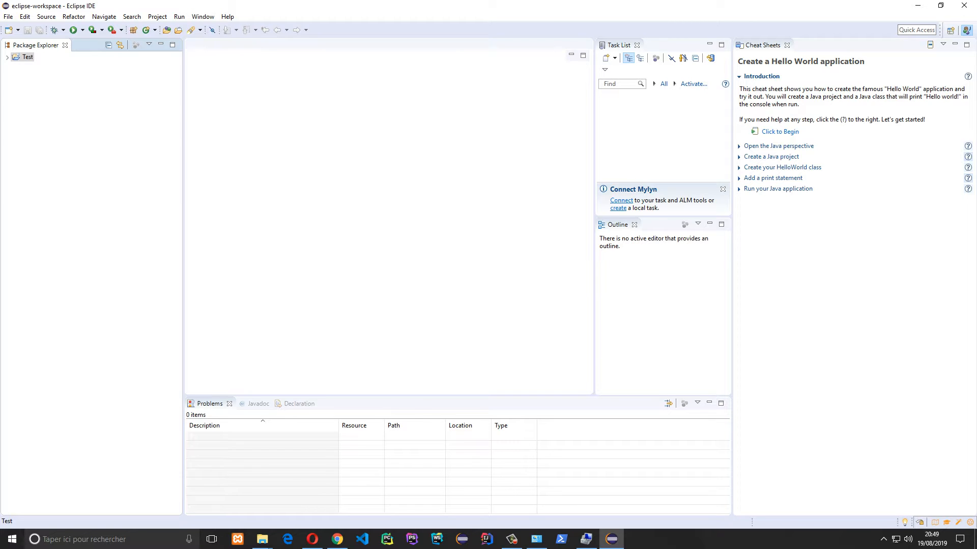
{"action": "left_click", "coordinate": [34, 75]}
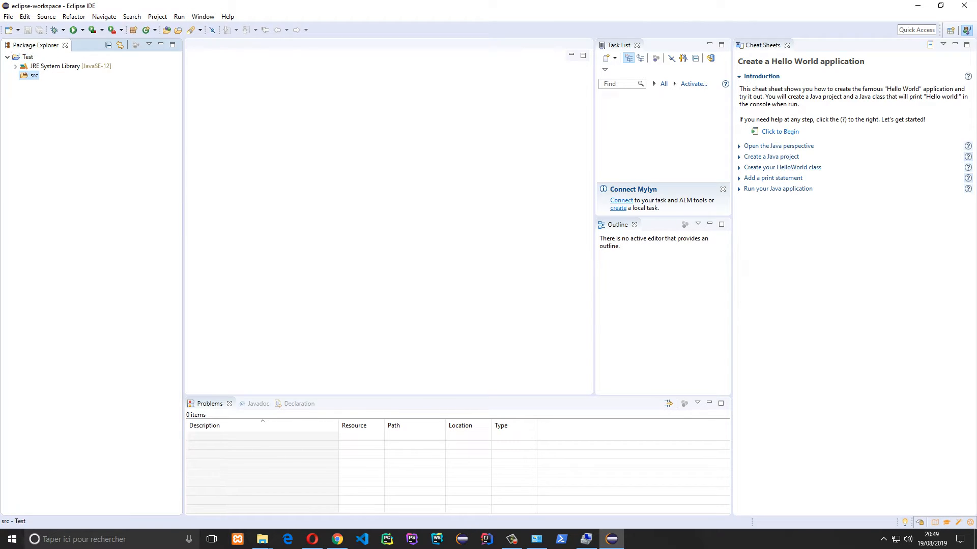
Add class Bonjour to Test/src with a public static void main(String[] args) stub
{"action": "right_click", "coordinate": [25, 74]}
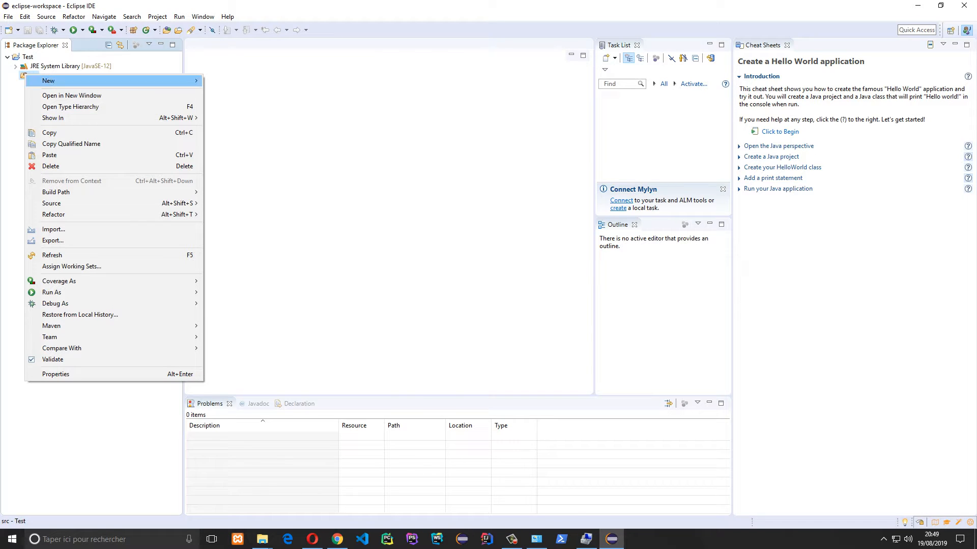
{"action": "mouse_move", "coordinate": [48, 80]}
{"action": "left_click", "coordinate": [225, 117]}
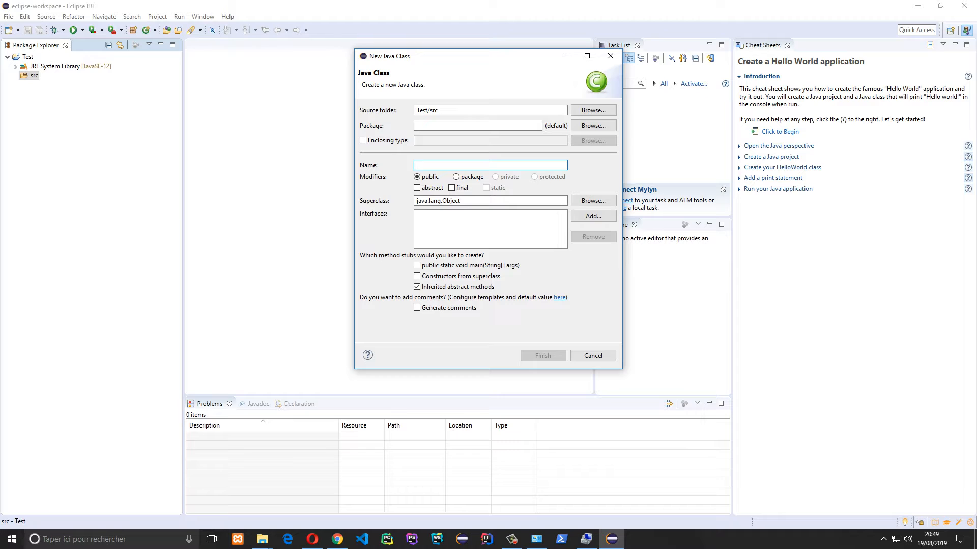
{"action": "type", "text": "Bonjour"}
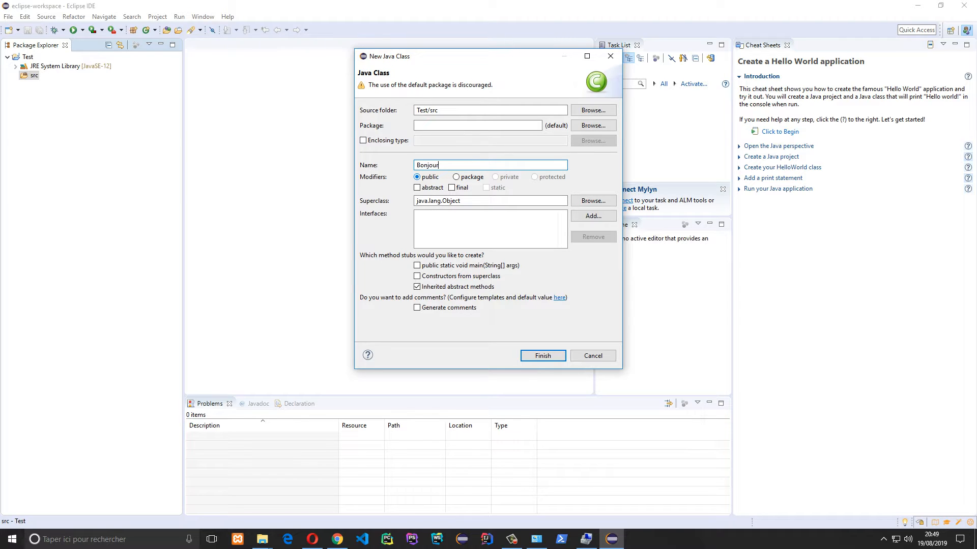
{"action": "left_click", "coordinate": [417, 266]}
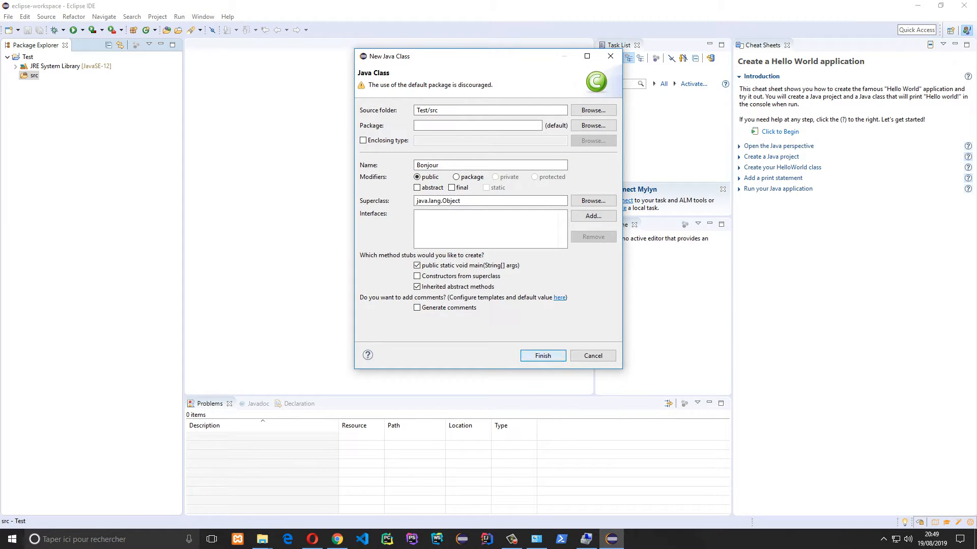
{"action": "left_click", "coordinate": [542, 356]}
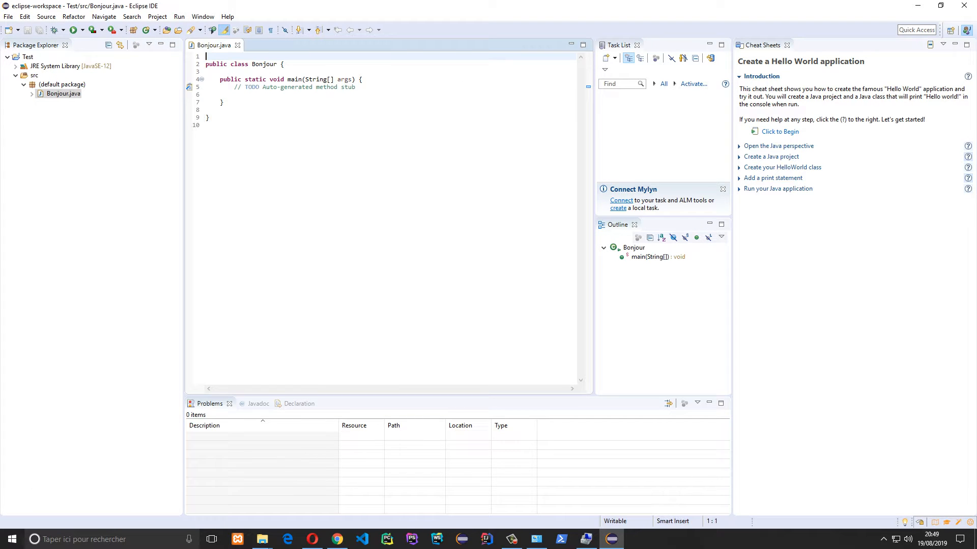
In main, print "Je suis en train de code sur Java" via sysout and save Bonjour.java
{"action": "left_click", "coordinate": [250, 103]}
{"action": "left_click", "coordinate": [251, 88]}
{"action": "left_click", "coordinate": [251, 95]}
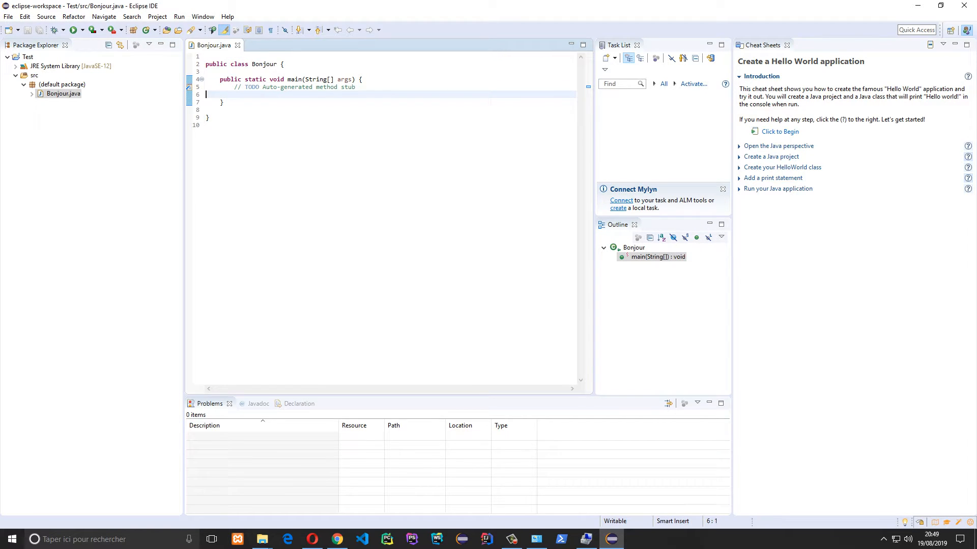
{"action": "key", "text": "Tab"}
{"action": "type", "text": "syso"}
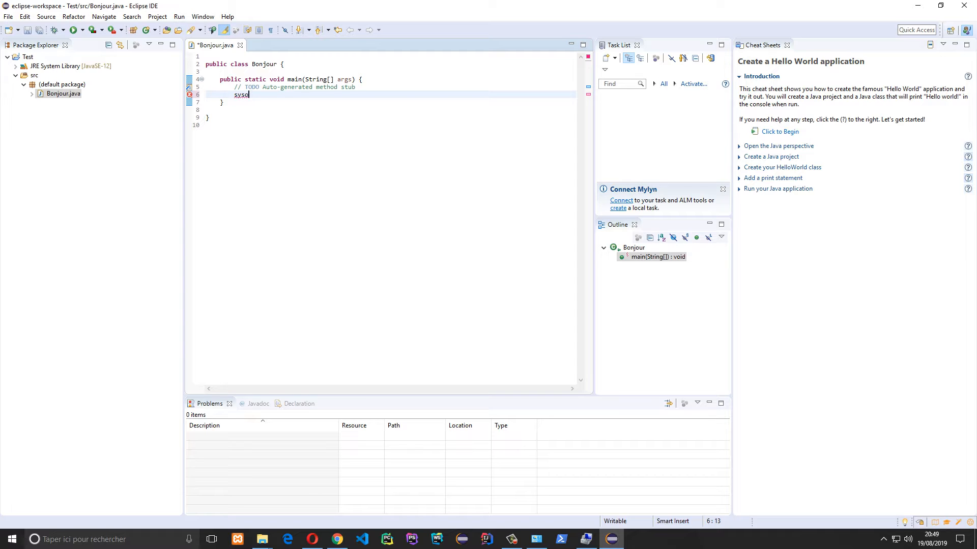
{"action": "type", "text": "ut"}
{"action": "key", "text": "ctrl+space"}
{"action": "type", "text": "\""}
{"action": "type", "text": "Je suis en t"}
{"action": "type", "text": "rain de code "}
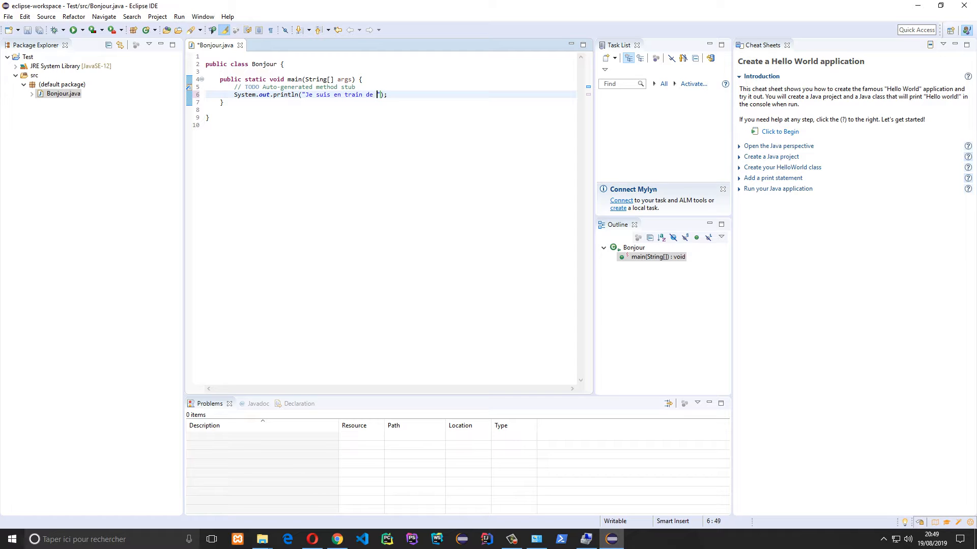
{"action": "type", "text": "sur Java"}
{"action": "key", "text": "ctrl+s"}
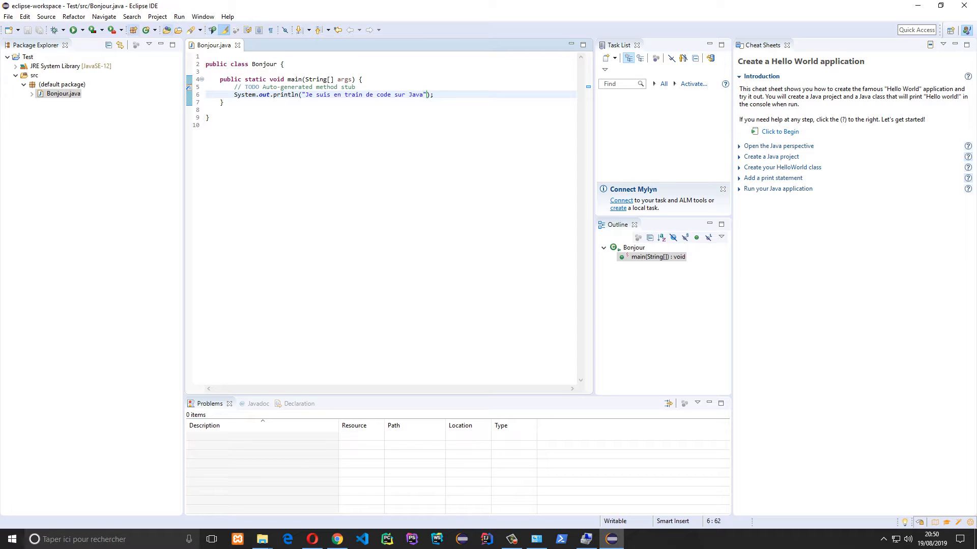
Run Bonjour, select its console output, and snap Eclipse to the left half
{"action": "key", "text": "ctrl+F11"}
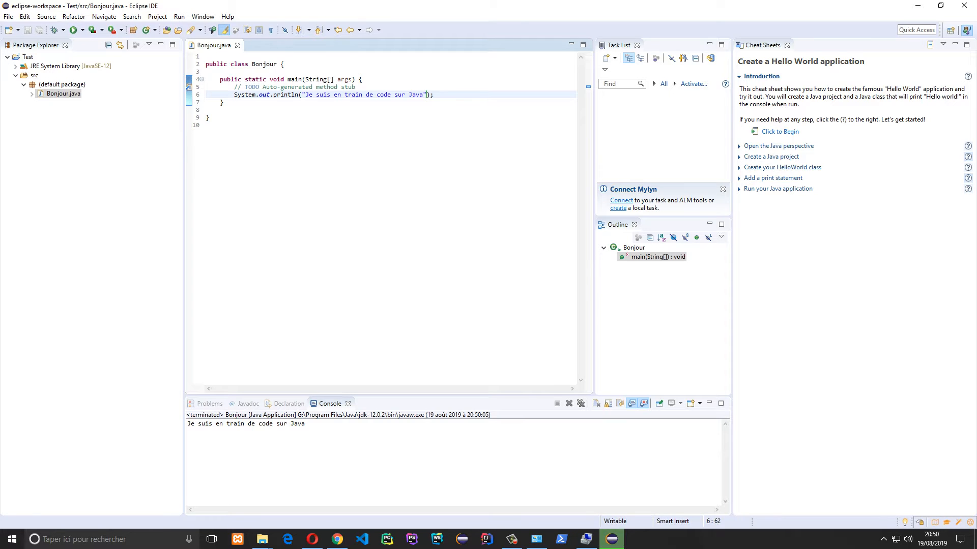
{"action": "left_click_drag", "start_coordinate": [304, 424], "coordinate": [187, 424]}
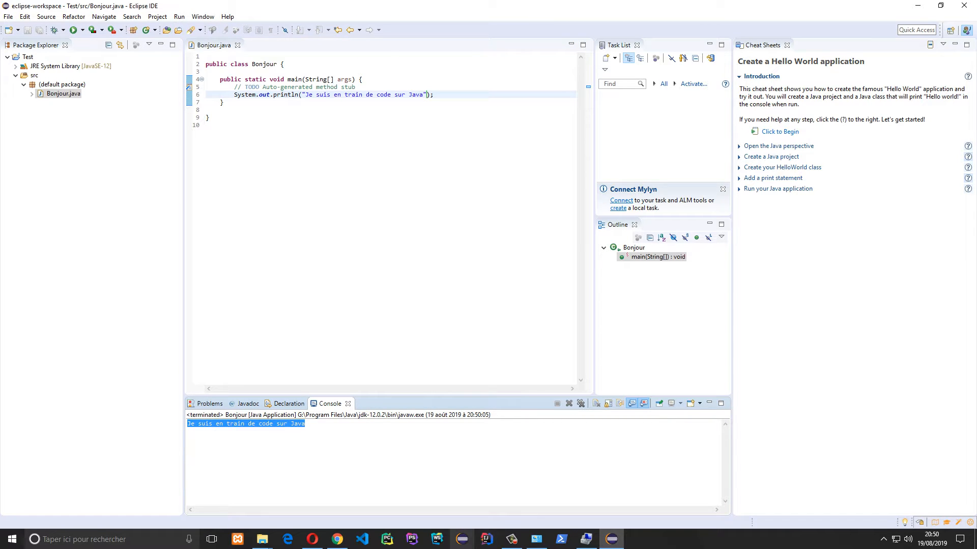
{"action": "key", "text": "super+Left"}
{"action": "key", "text": "Escape"}
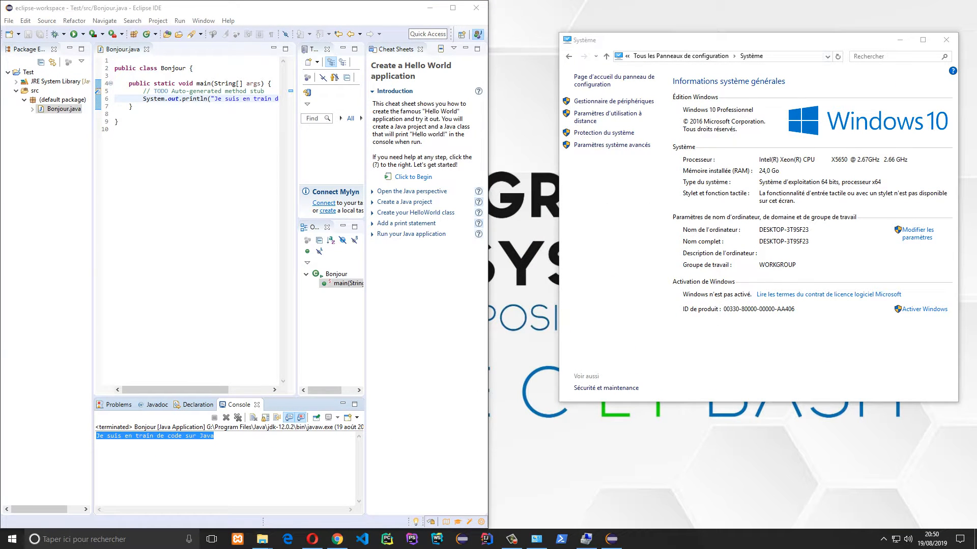
Launch IntelliJ IDEA without importing settings, accept the agreement, decline statistics, choose Darcula
{"action": "left_click", "coordinate": [900, 40]}
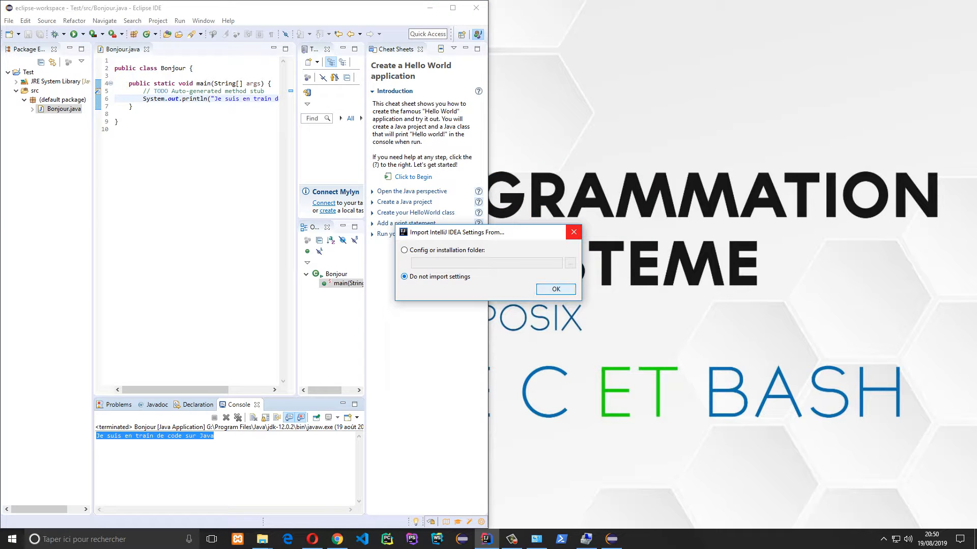
{"action": "key", "text": "Return"}
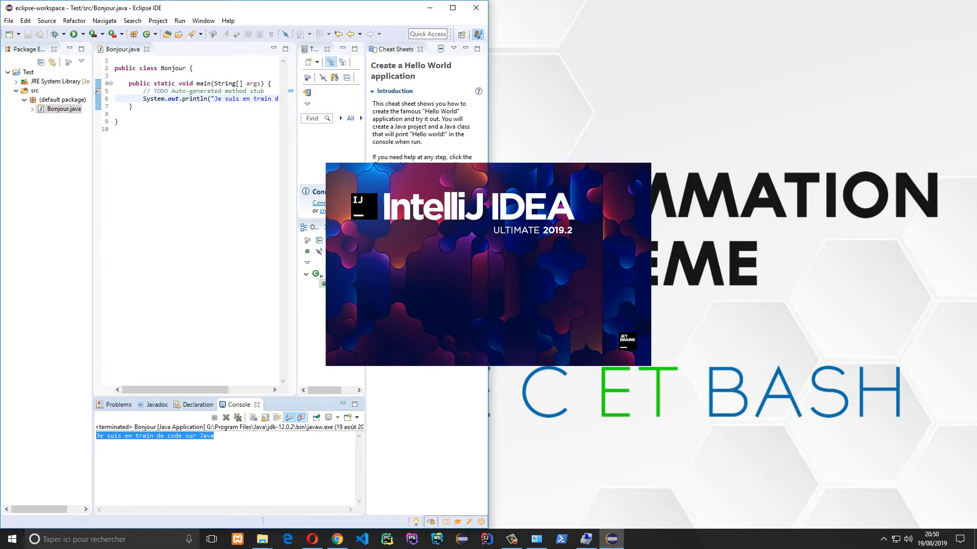
{"action": "left_click", "coordinate": [360, 357]}
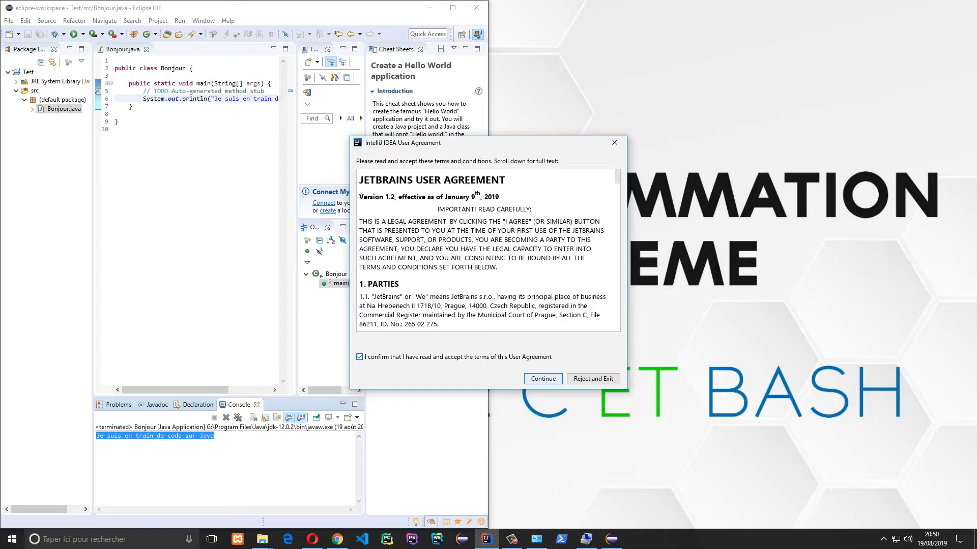
{"action": "left_click", "coordinate": [544, 379]}
{"action": "left_click", "coordinate": [597, 324]}
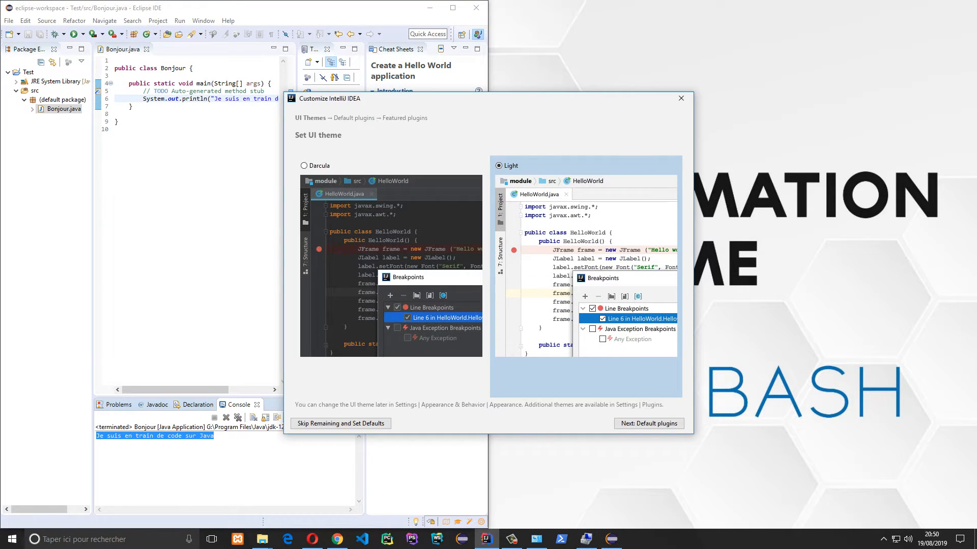
{"action": "left_click", "coordinate": [304, 166]}
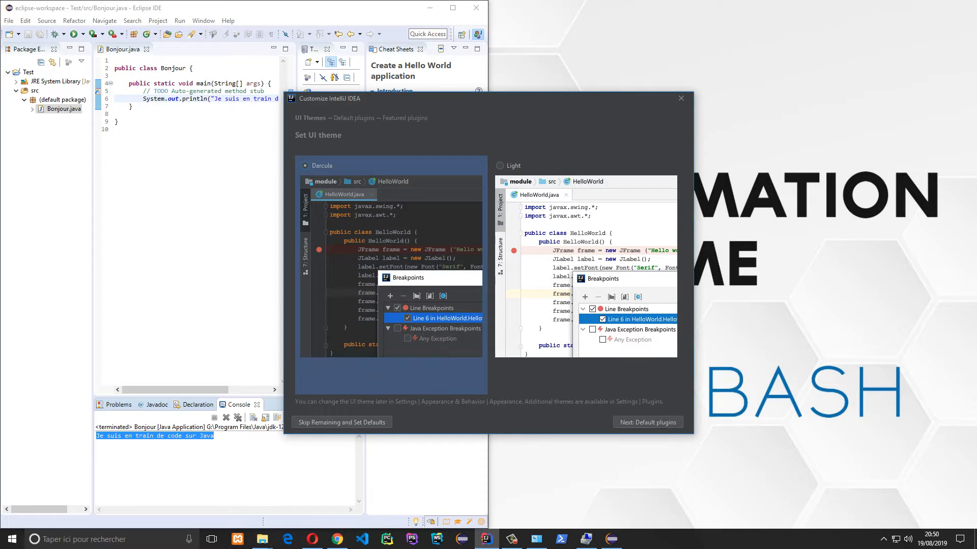
Install the Scala, IDE Features Trainer and Live Edit Tool featured plugins
{"action": "left_click", "coordinate": [647, 422]}
{"action": "scroll", "coordinate": [488, 280], "scroll_direction": "down", "scroll_amount": 3}
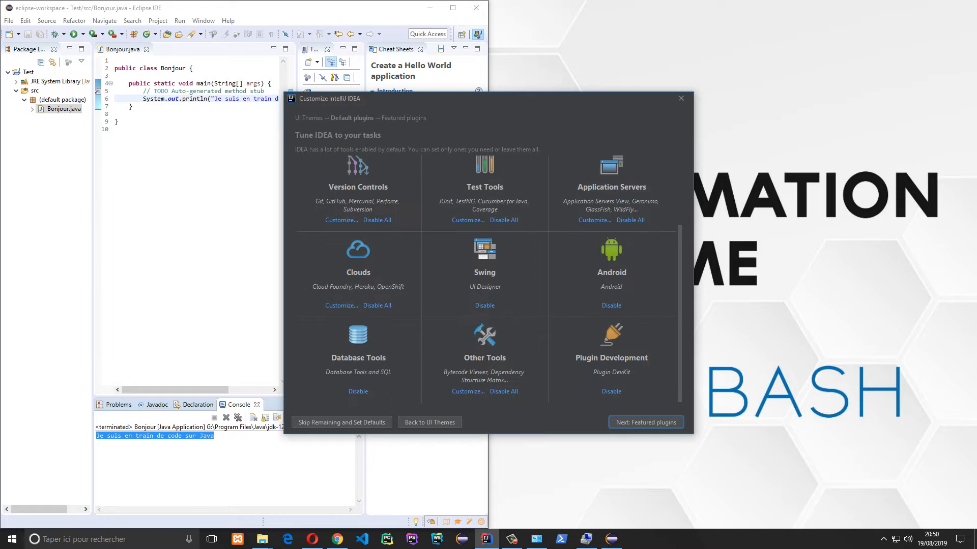
{"action": "scroll", "coordinate": [488, 280], "scroll_direction": "up", "scroll_amount": 2}
{"action": "left_click", "coordinate": [646, 422]}
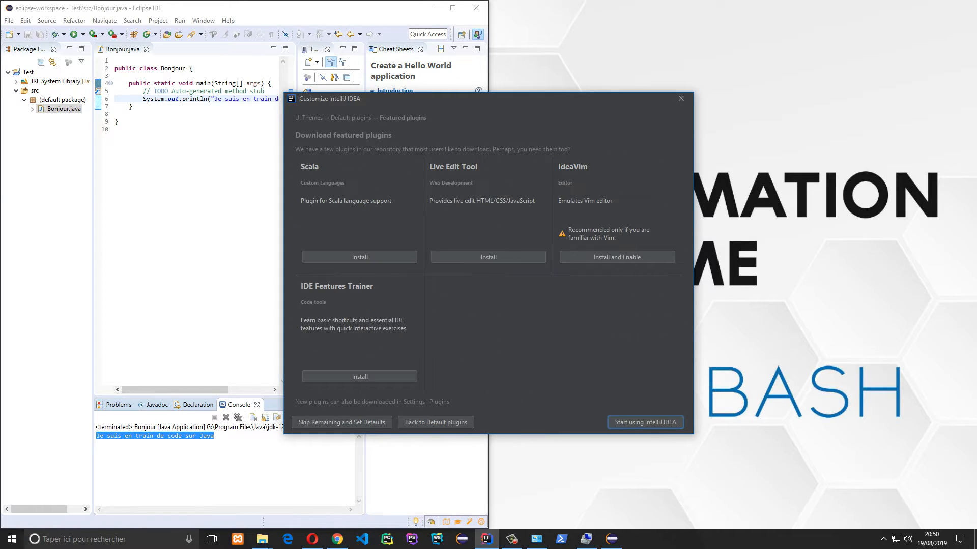
{"action": "left_click", "coordinate": [360, 257]}
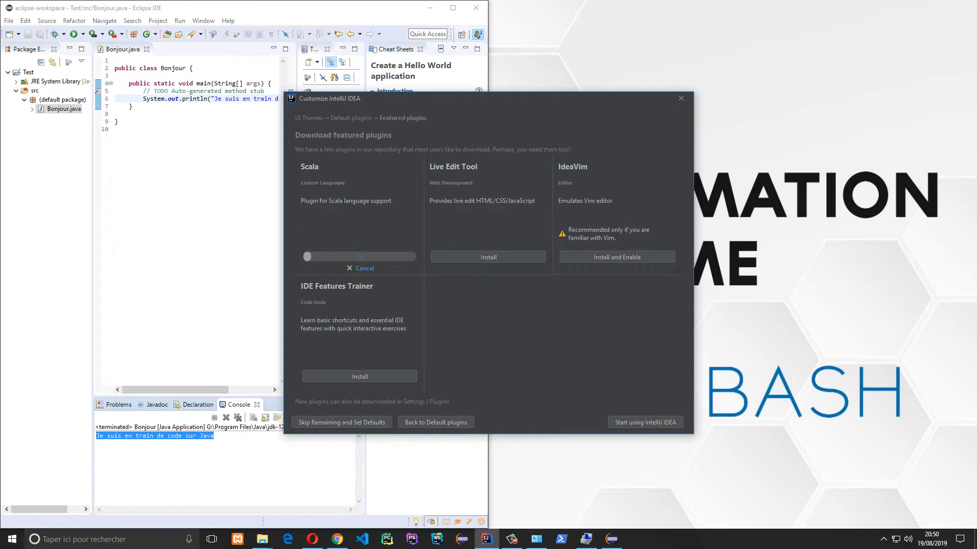
{"action": "left_click", "coordinate": [359, 376]}
{"action": "left_click", "coordinate": [489, 257]}
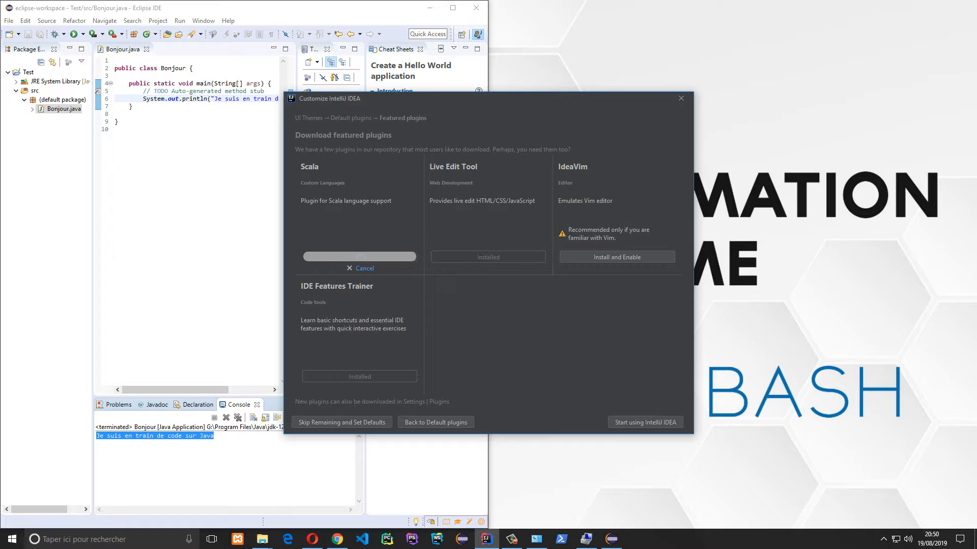
Finish setup and submit the JetBrains account e-mail and password for licence activation
{"action": "left_click", "coordinate": [645, 422]}
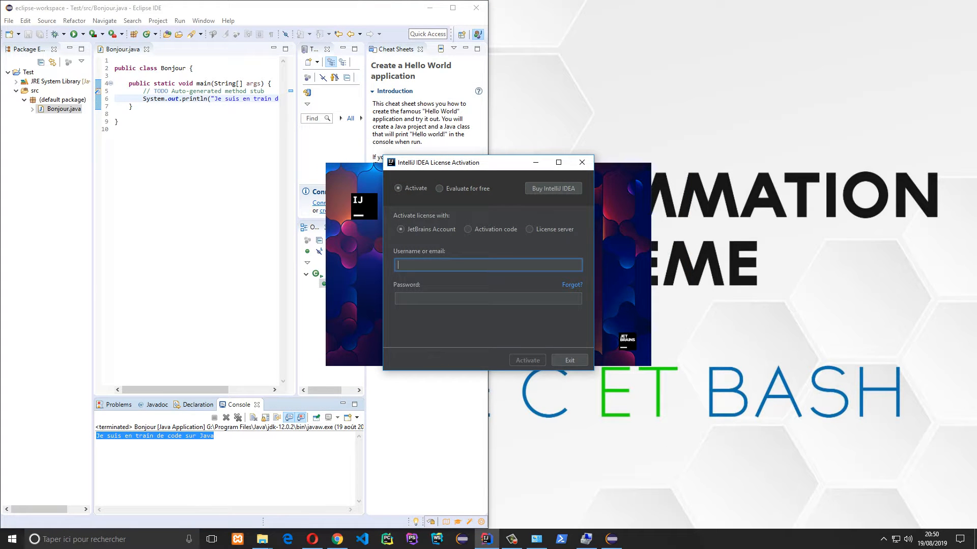
{"action": "key", "text": "Tab"}
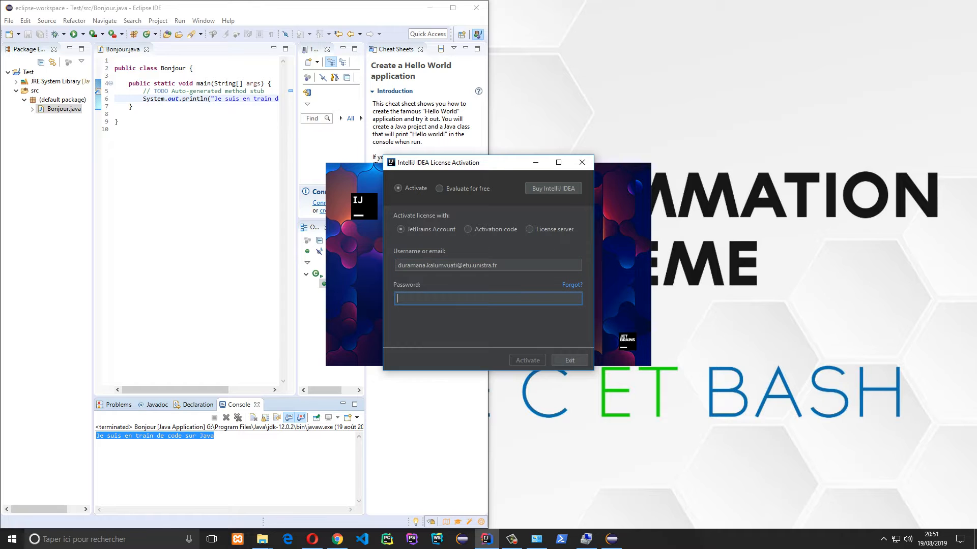
{"action": "type", "text": "••••••••••••"}
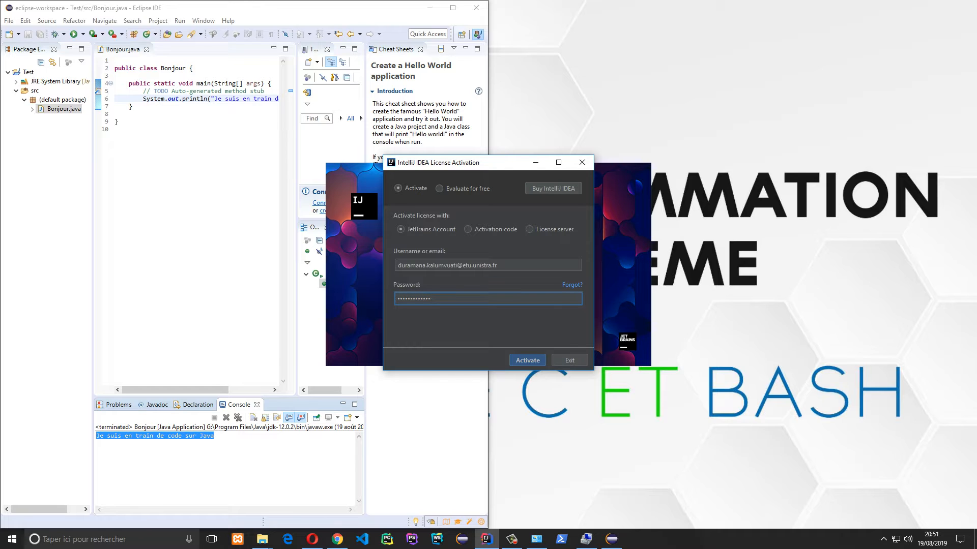
{"action": "key", "text": "Return"}
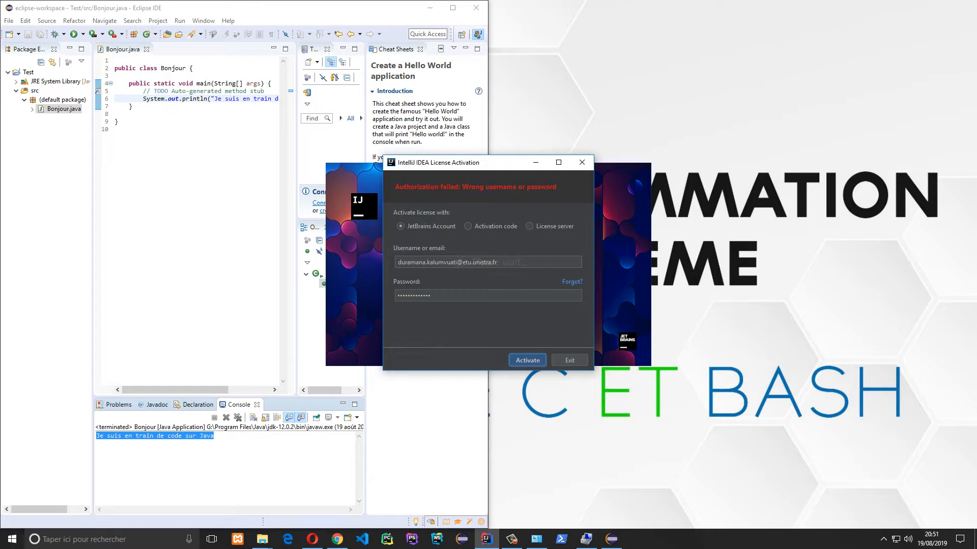
Correct the first password character and retry the licence activation
{"action": "left_click_drag", "start_coordinate": [397, 296], "coordinate": [400, 296]}
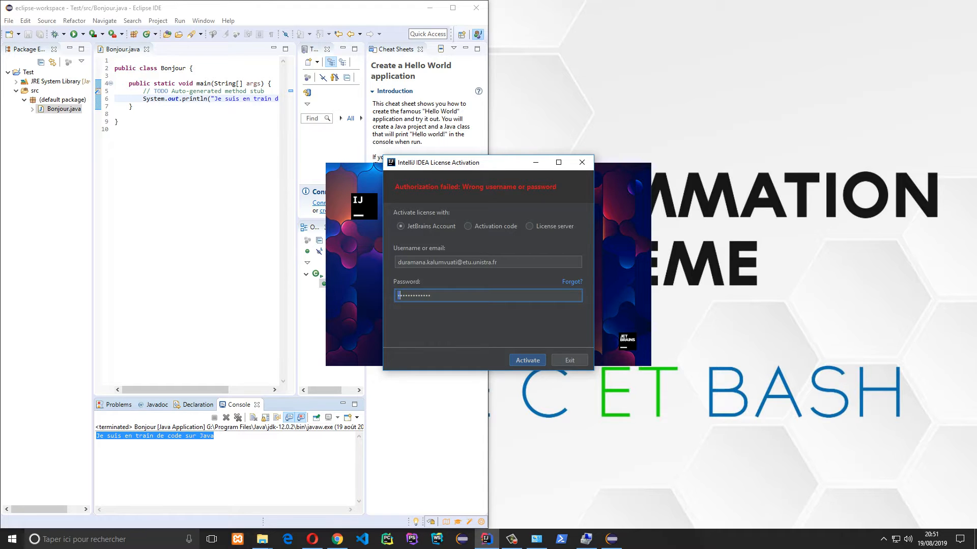
{"action": "type", "text": "•"}
{"action": "key", "text": "Return"}
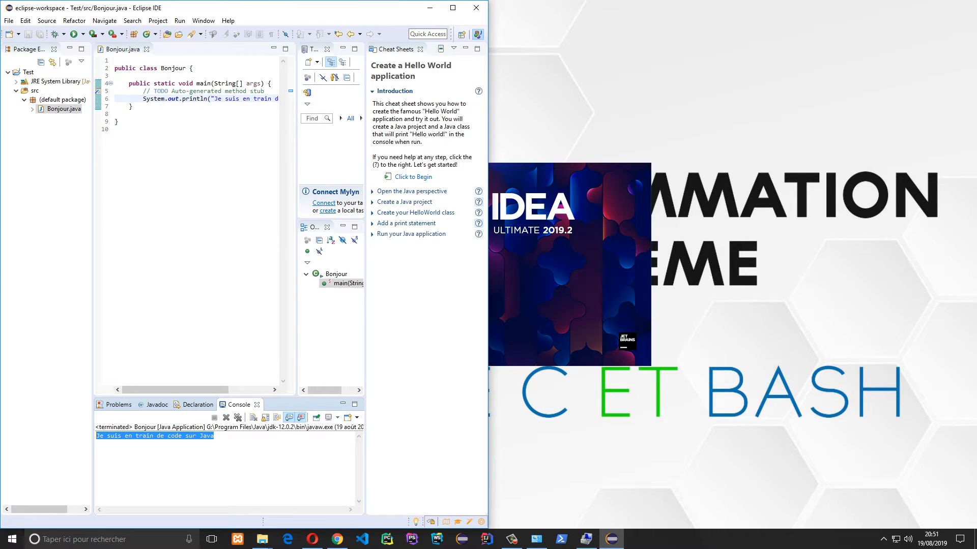
Refresh the desktop while IntelliJ loads, then start a new Java project with SDK 12
{"action": "right_click", "coordinate": [657, 79]}
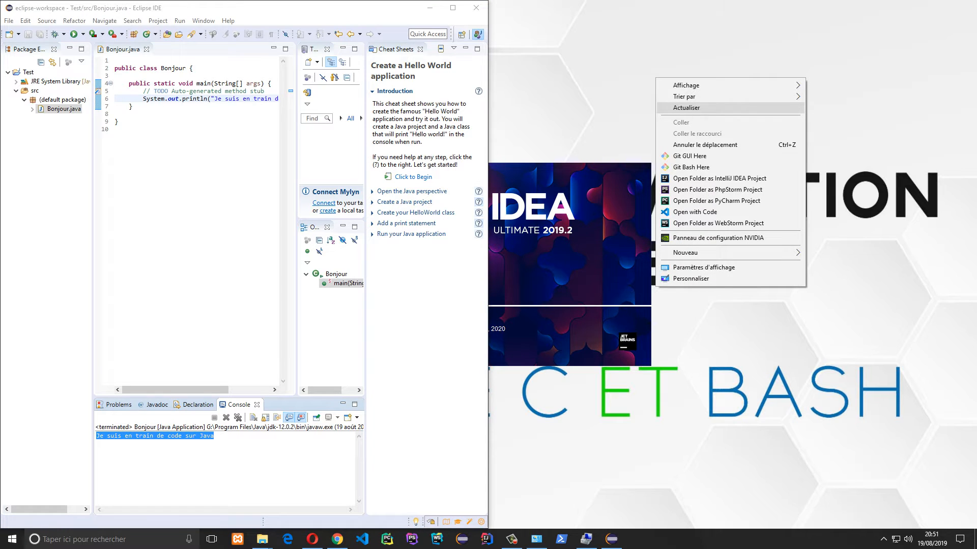
{"action": "left_click", "coordinate": [686, 107]}
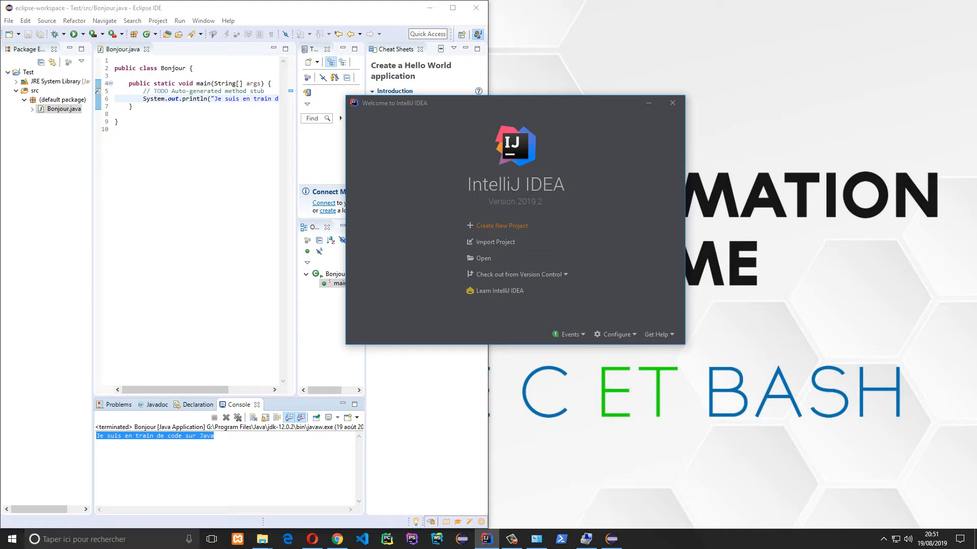
{"action": "left_click", "coordinate": [502, 225]}
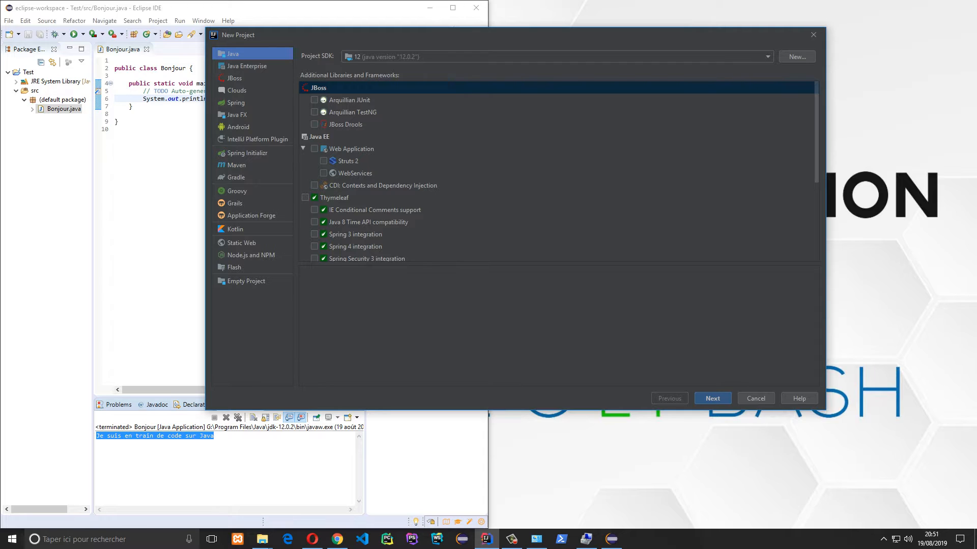
Name the project Test, switch its location drive to G, and create it
{"action": "left_click", "coordinate": [713, 398]}
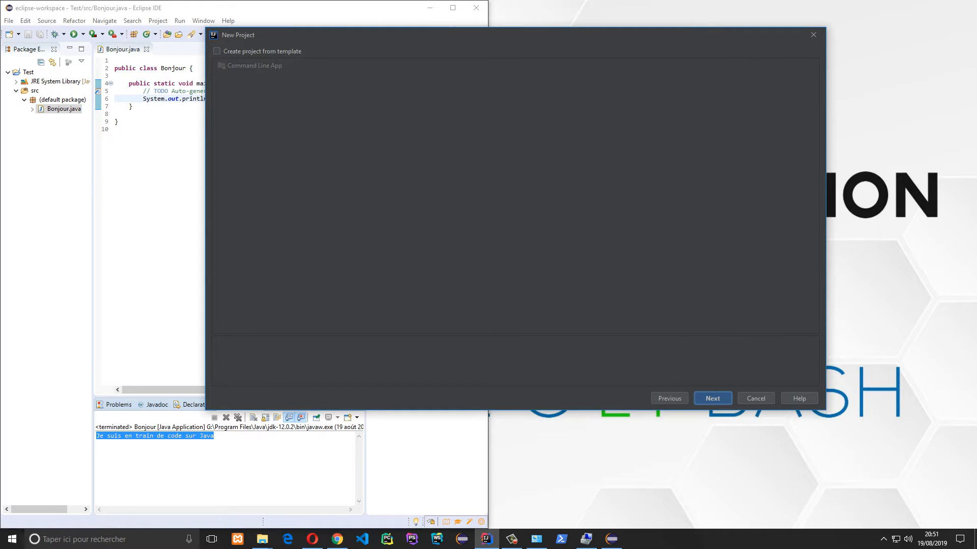
{"action": "key", "text": "Return"}
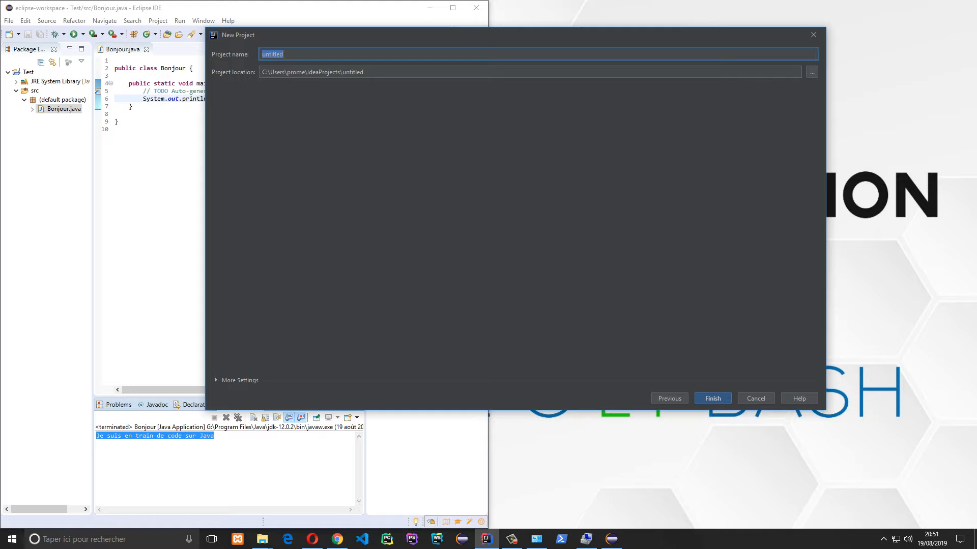
{"action": "type", "text": "Test"}
{"action": "left_click_drag", "start_coordinate": [267, 72], "coordinate": [262, 72]}
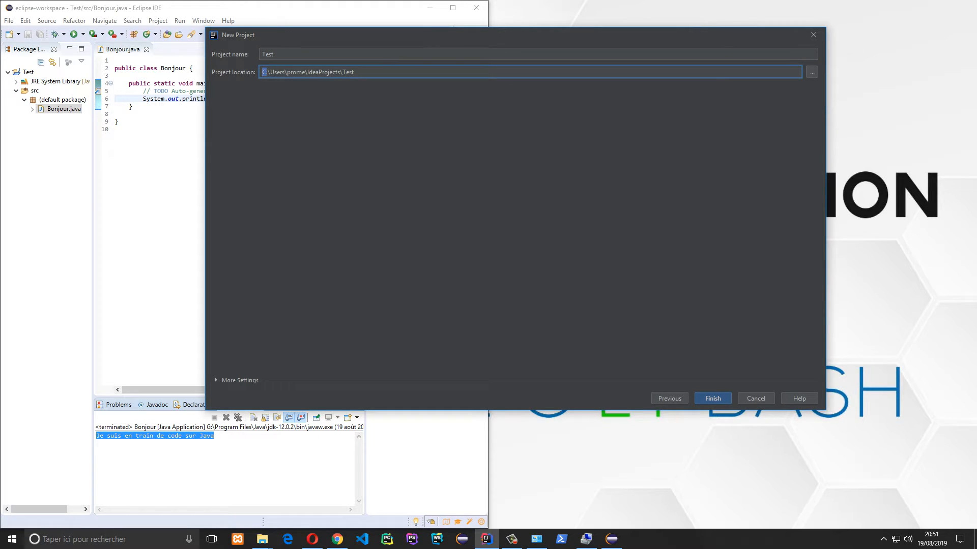
{"action": "type", "text": "G"}
{"action": "key", "text": "Return"}
{"action": "key", "text": "Return"}
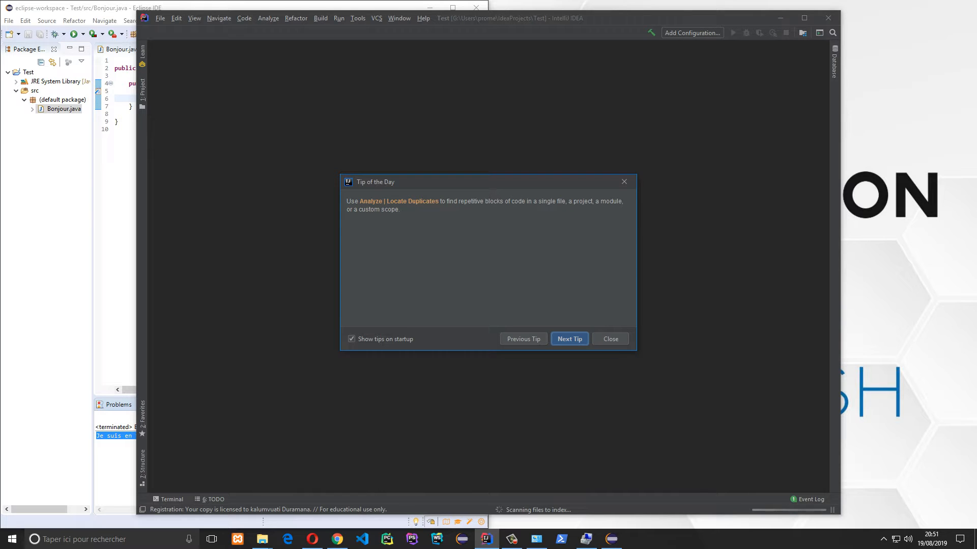
Dismiss the tip, snap IntelliJ to the right half, and expand the Test project tree
{"action": "key", "text": "Return"}
{"action": "key", "text": "Escape"}
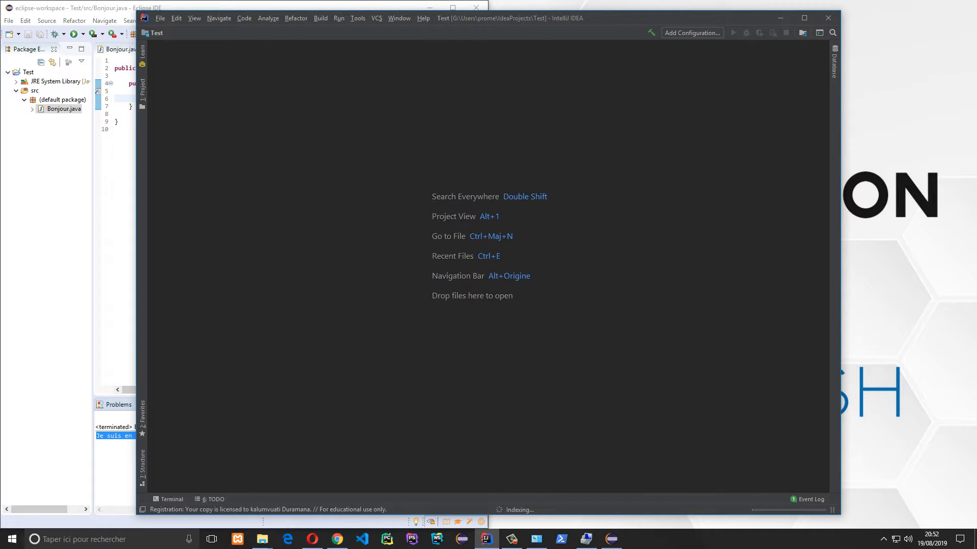
{"action": "key", "text": "super+Right"}
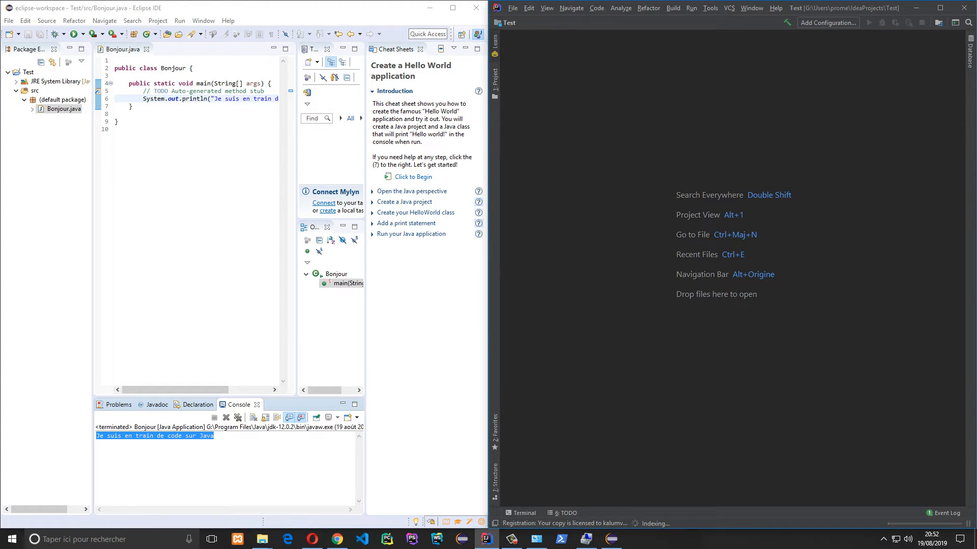
{"action": "key", "text": "alt+1"}
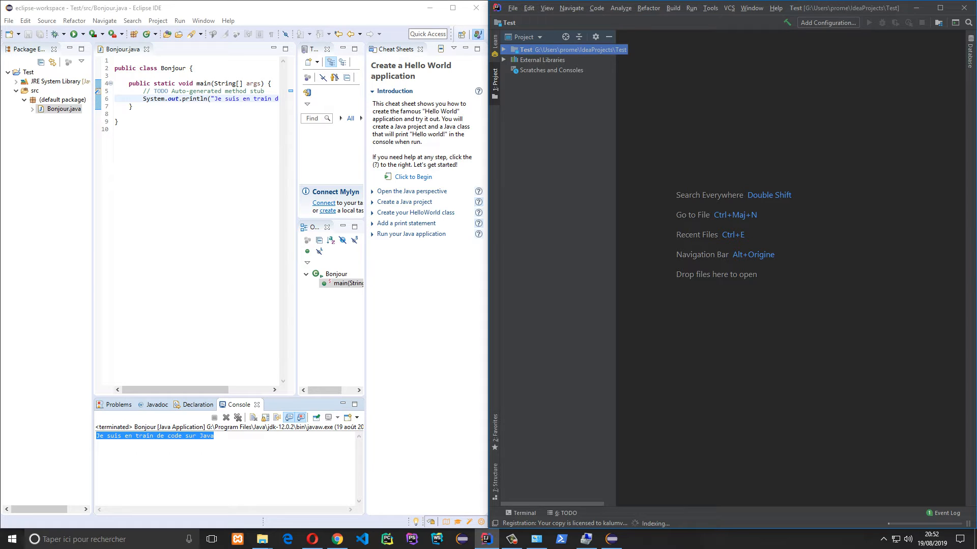
{"action": "key", "text": "Right"}
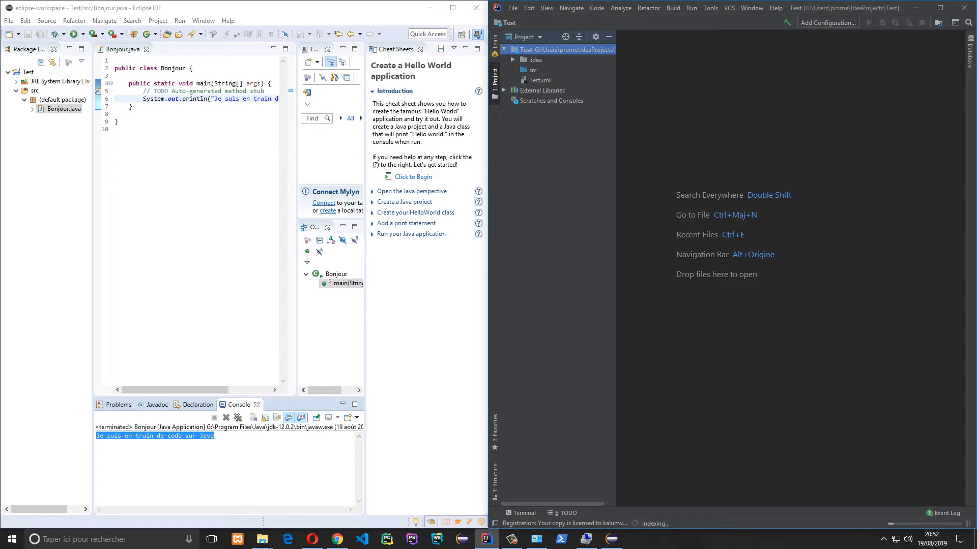
Create the Bonjour Java class in the src folder
{"action": "left_click", "coordinate": [533, 70]}
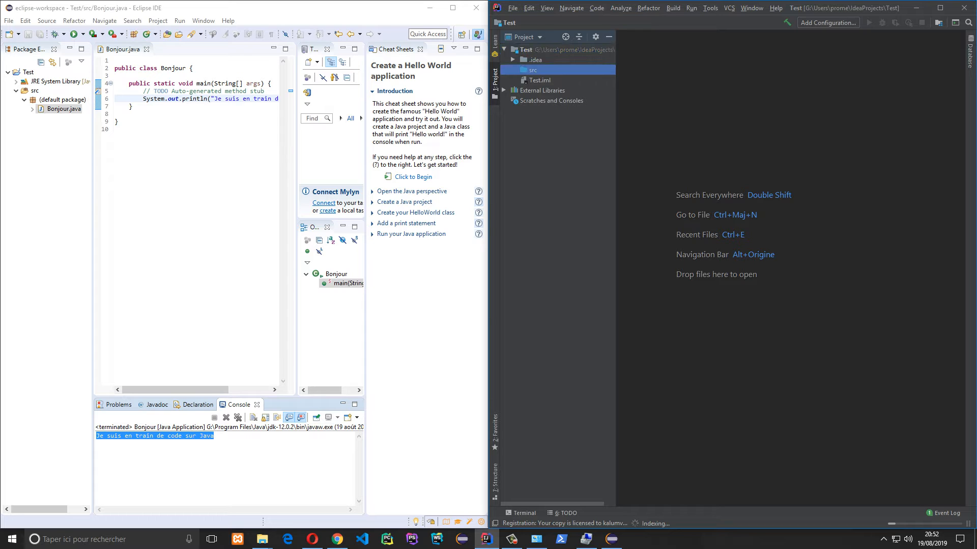
{"action": "right_click", "coordinate": [532, 71]}
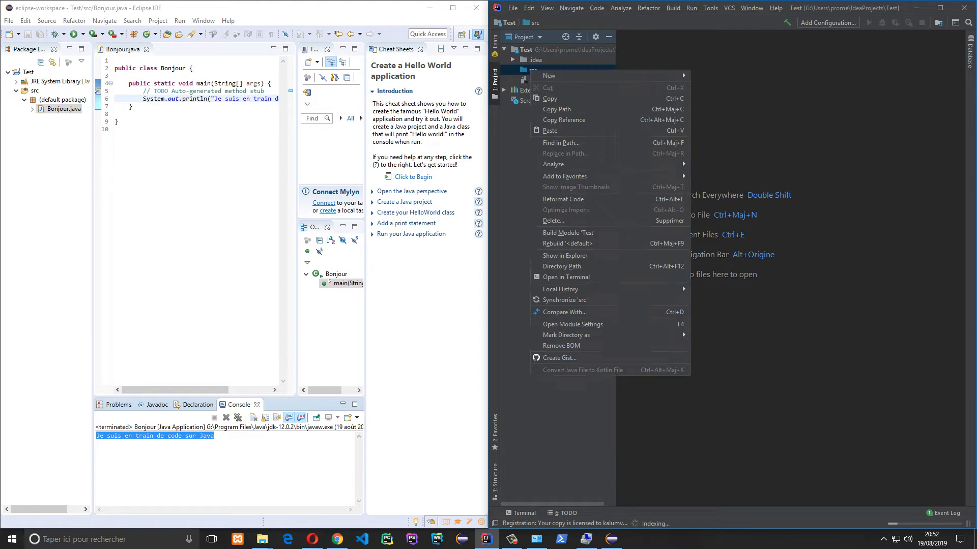
{"action": "mouse_move", "coordinate": [549, 75]}
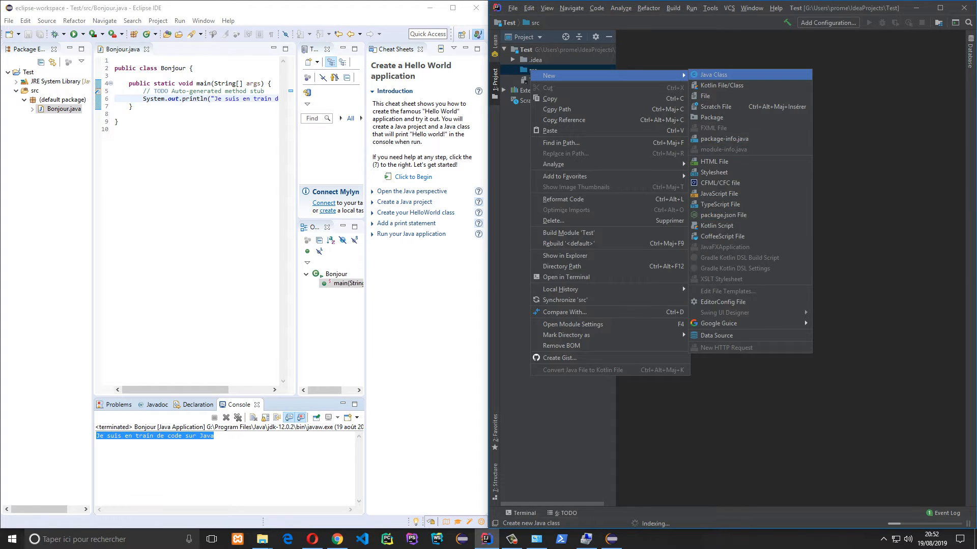
{"action": "left_click", "coordinate": [714, 74]}
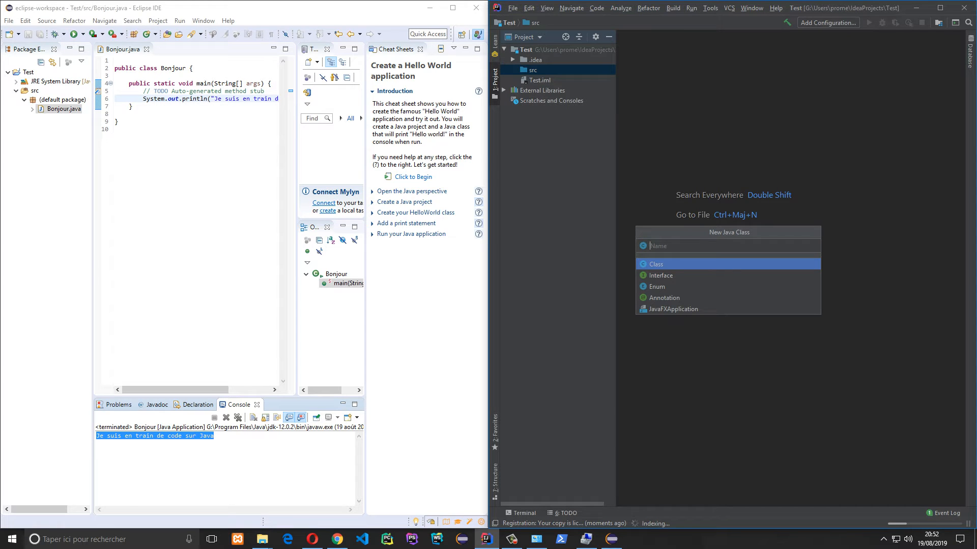
{"action": "type", "text": "bonjou"}
{"action": "key", "text": "Delete"}
{"action": "key", "text": "Escape"}
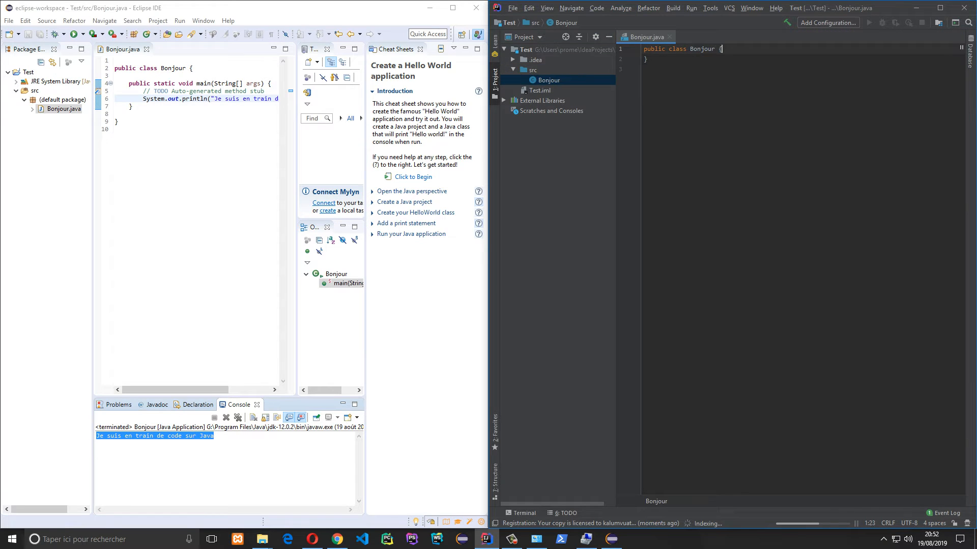
Add the method public static void main(String []args) { } to the Bonjour class
{"action": "key", "text": "Return"}
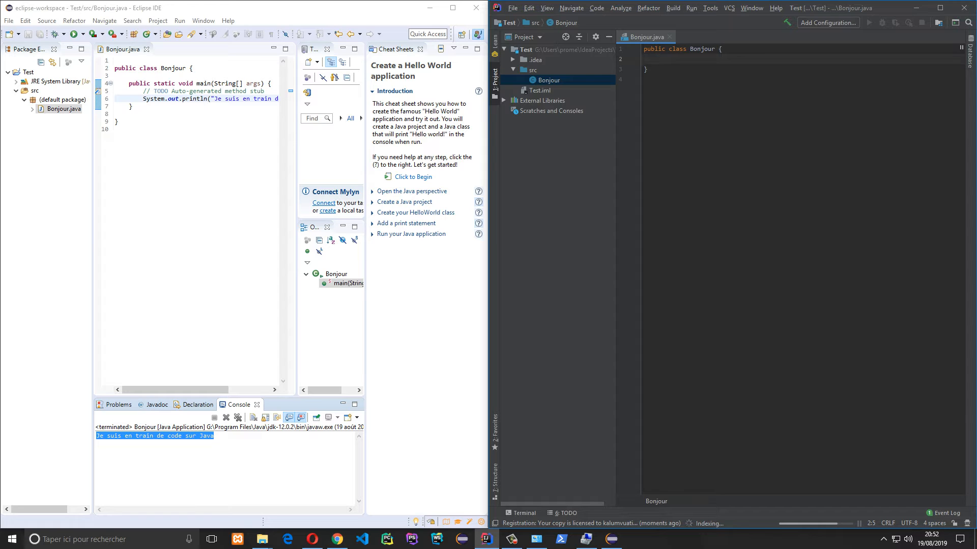
{"action": "type", "text": "public static void main"}
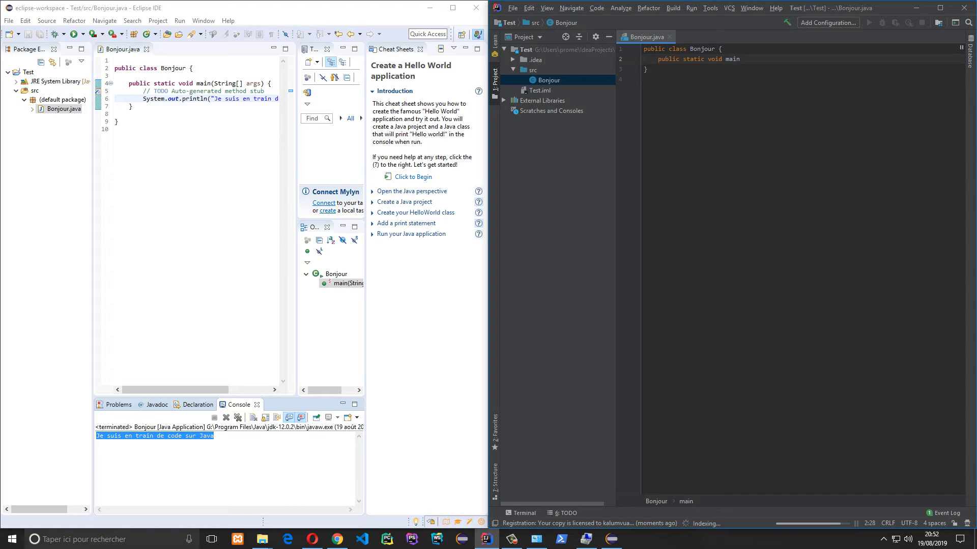
{"action": "type", "text": "(String"}
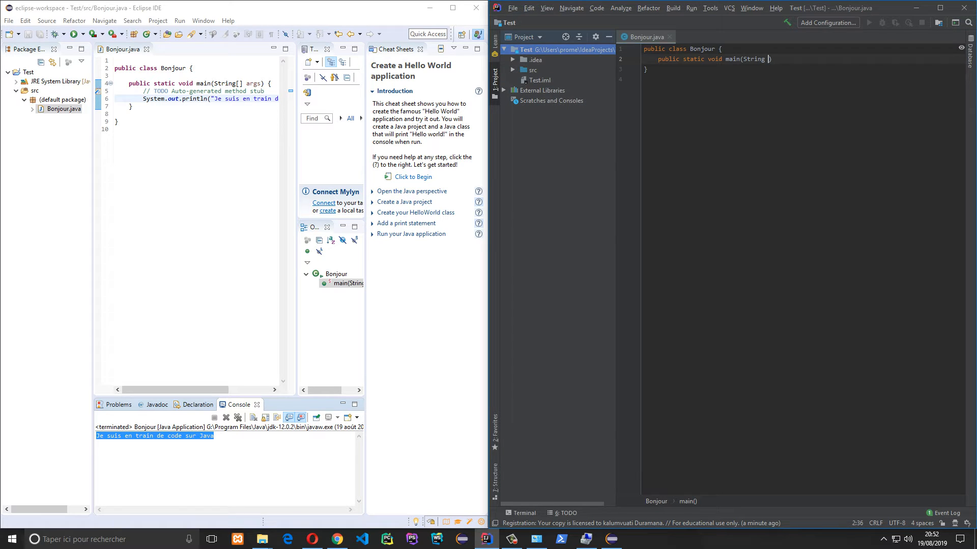
{"action": "type", "text": "["}
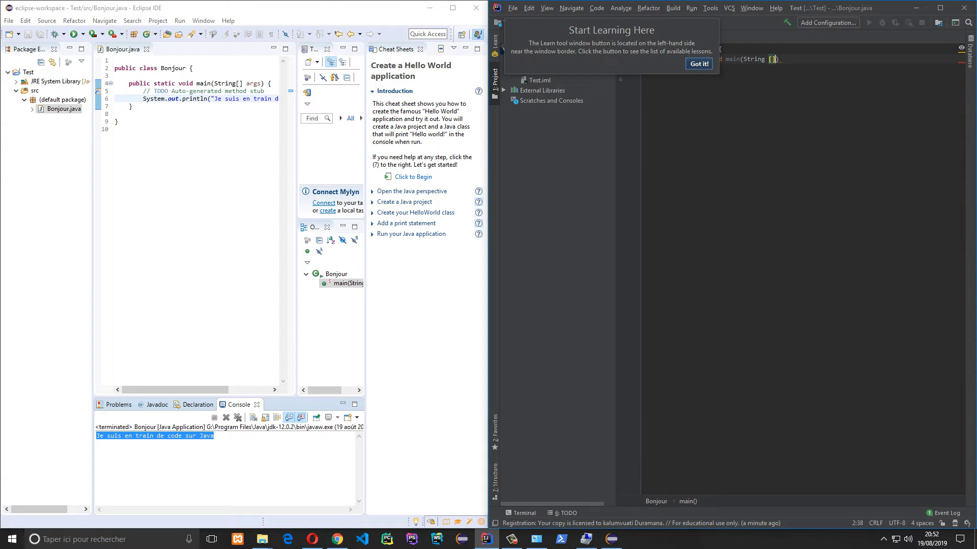
{"action": "left_click", "coordinate": [699, 63]}
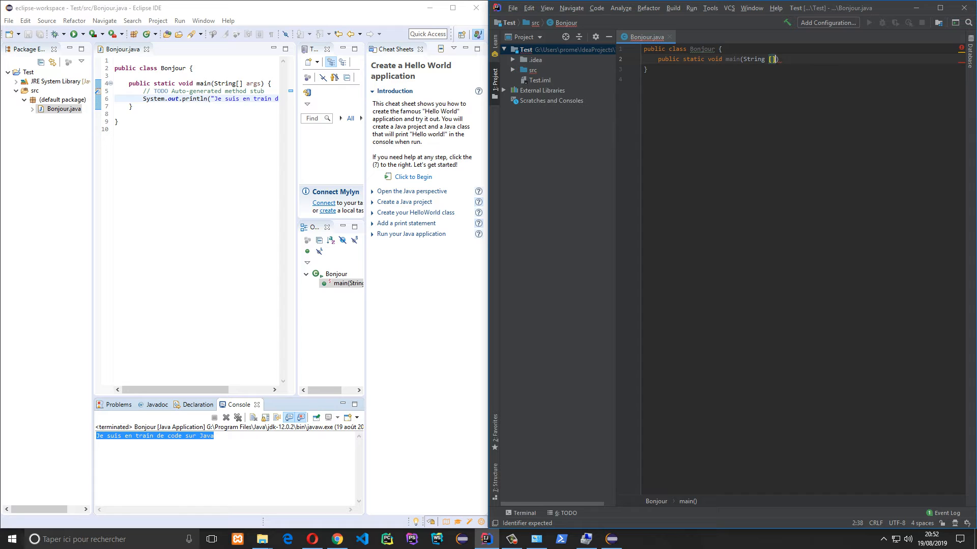
{"action": "type", "text": "atgs"}
{"action": "key", "text": "Left"}
{"action": "key", "text": "Left"}
{"action": "key", "text": "BackSpace"}
{"action": "type", "text": "r"}
{"action": "key", "text": "End"}
{"action": "type", "text": "{"}
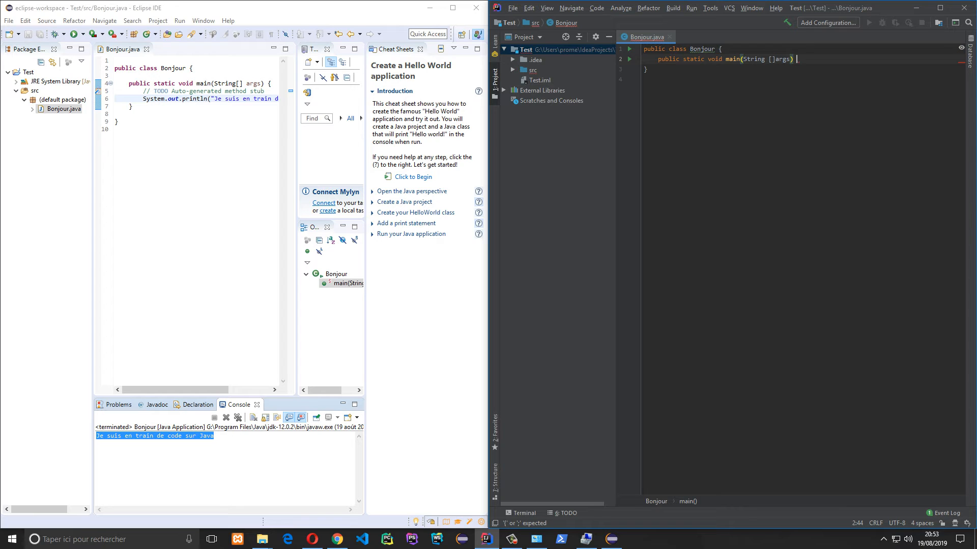
{"action": "key", "text": "Return"}
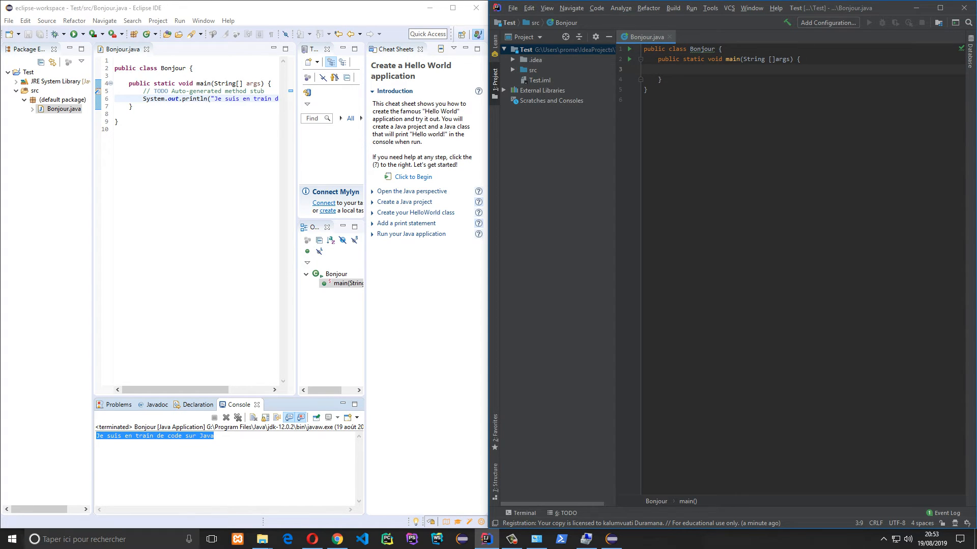
Begin the main body with the System class, inserted through code completion
{"action": "type", "text": "sysout"}
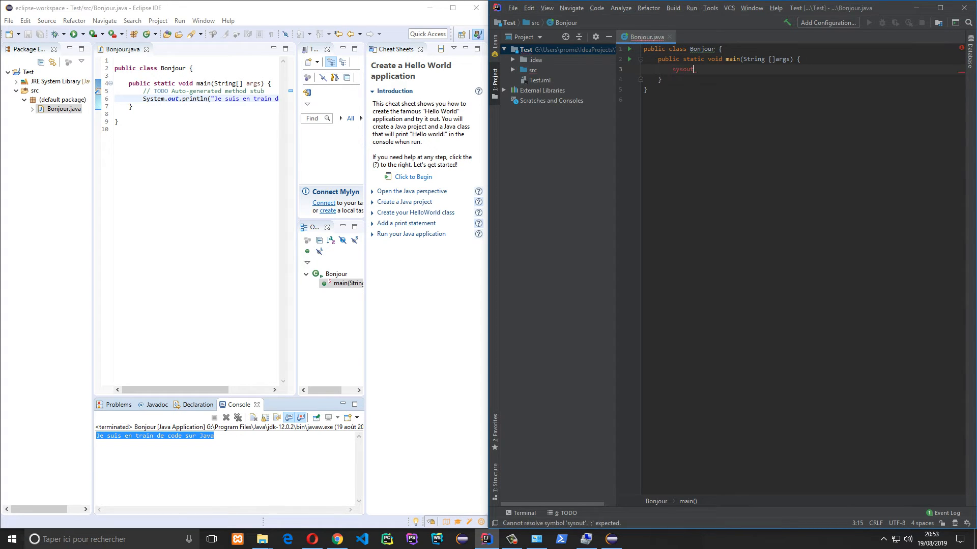
{"action": "key", "text": "ctrl+space"}
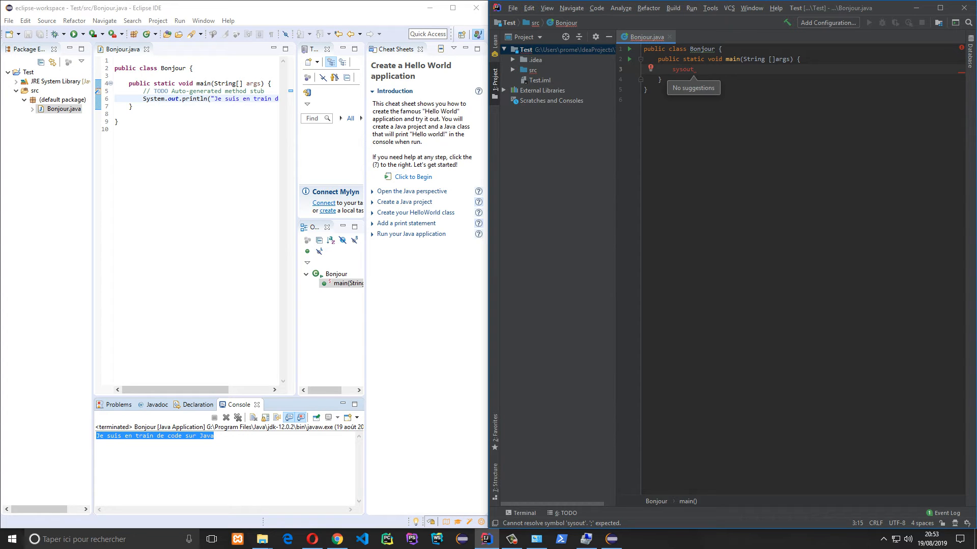
{"action": "left_click", "coordinate": [654, 68]}
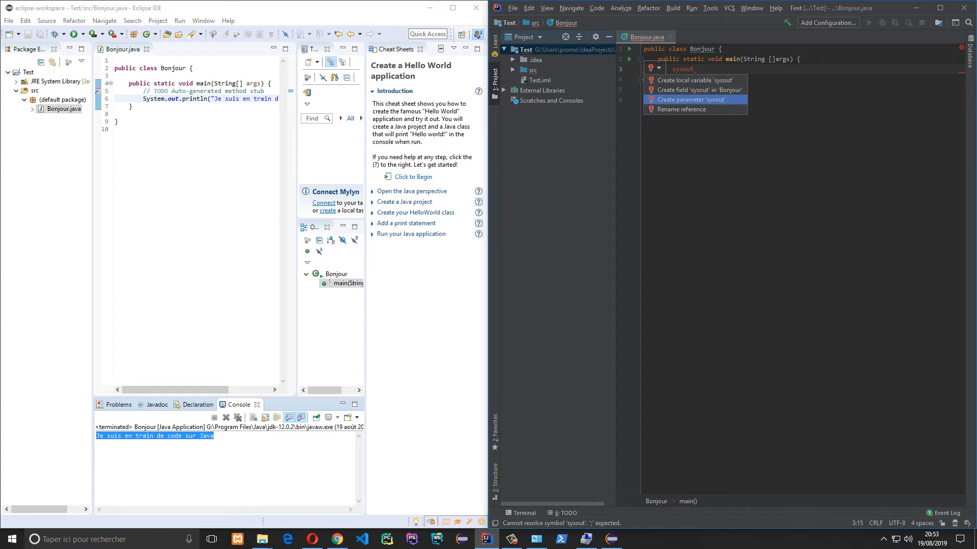
{"action": "key", "text": "Escape"}
{"action": "key", "text": "ctrl+shift+Left"}
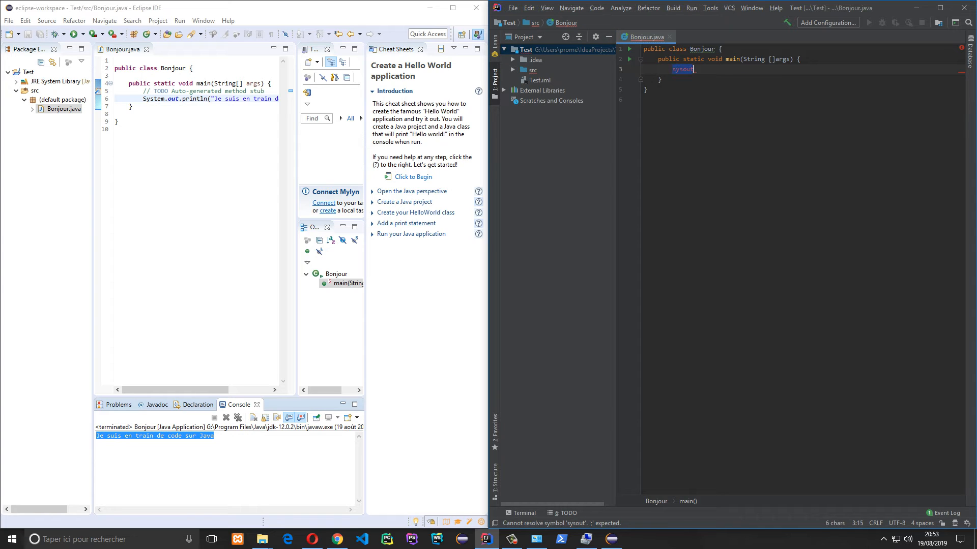
{"action": "type", "text": "system"}
{"action": "key", "text": "Home"}
{"action": "key", "text": "Delete"}
{"action": "type", "text": "S"}
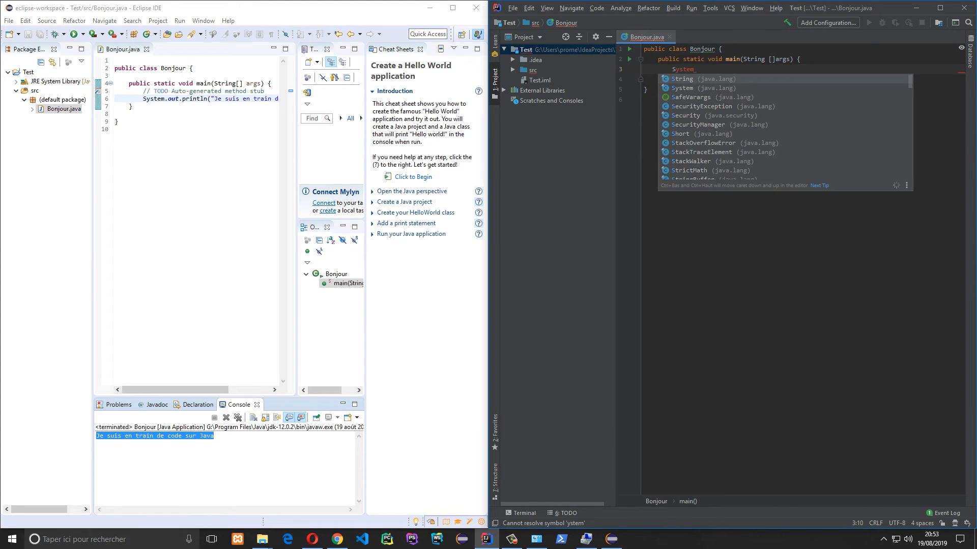
{"action": "key", "text": "Down"}
{"action": "key", "text": "Return"}
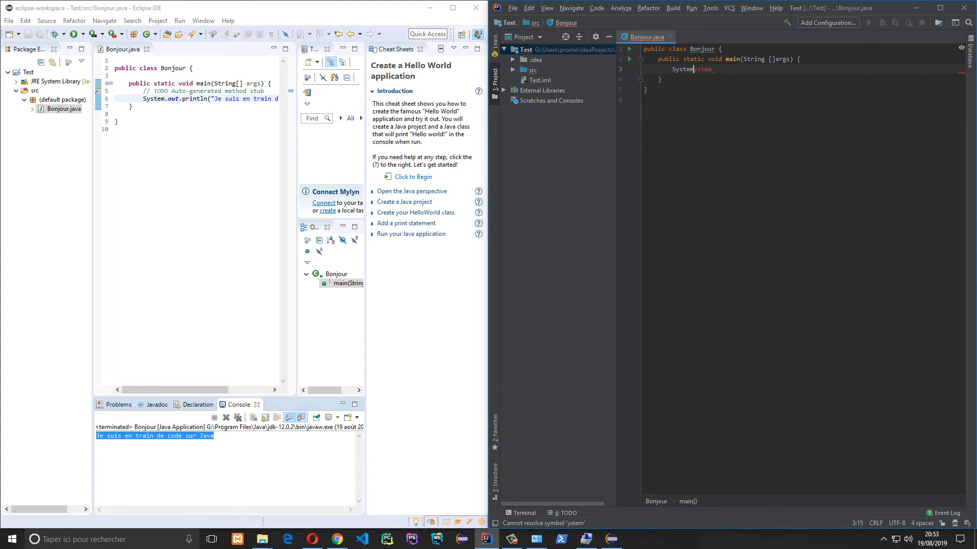
{"action": "key", "text": "Delete"}
{"action": "key", "text": "Delete"}
{"action": "key", "text": "Delete"}
{"action": "key", "text": "Delete"}
{"action": "key", "text": "Delete"}
Complete the statement as System.out.println("salut les gens")
{"action": "type", "text": ".out."}
{"action": "key", "text": "Down"}
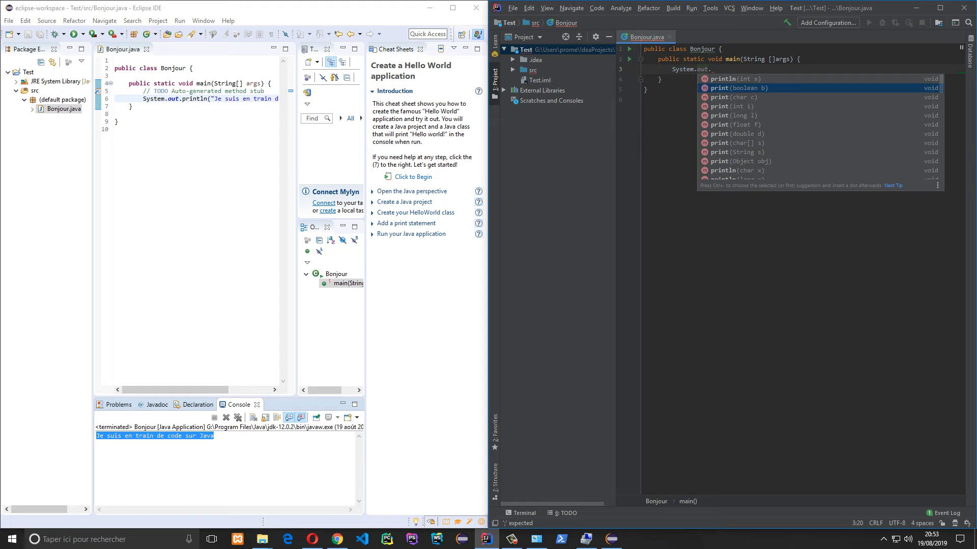
{"action": "key", "text": "Up"}
{"action": "key", "text": "Return"}
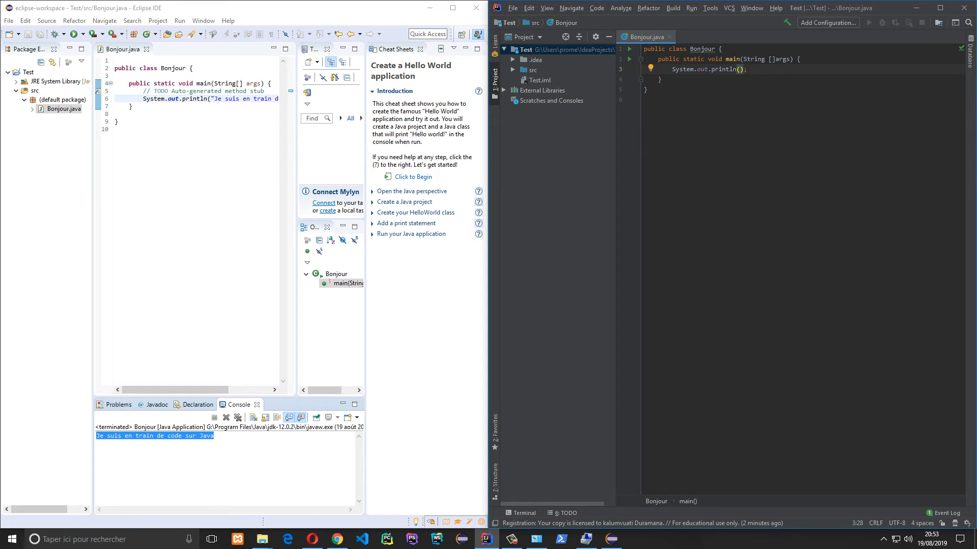
{"action": "type", "text": "\"salut ike"}
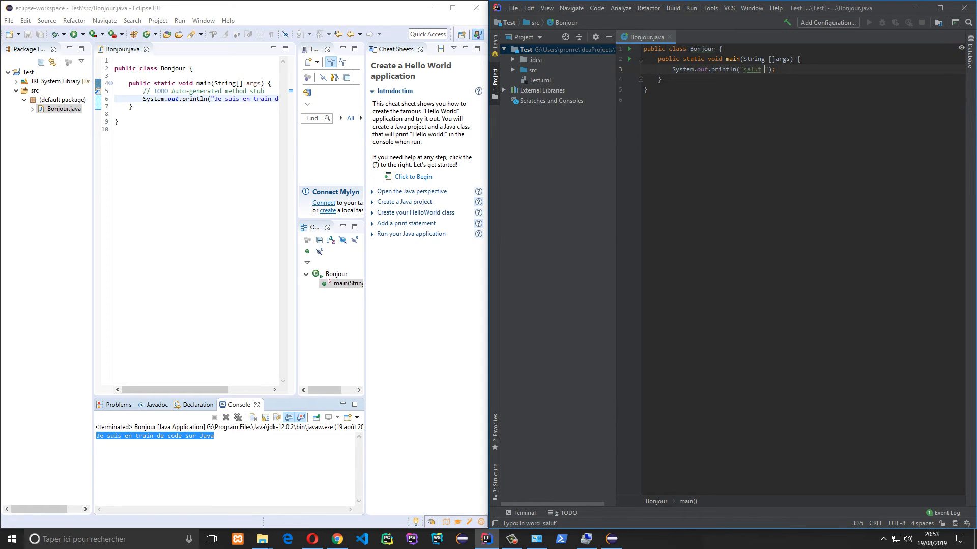
{"action": "key", "text": "BackSpace"}
{"action": "key", "text": "BackSpace"}
{"action": "key", "text": "BackSpace"}
{"action": "type", "text": "les ge"}
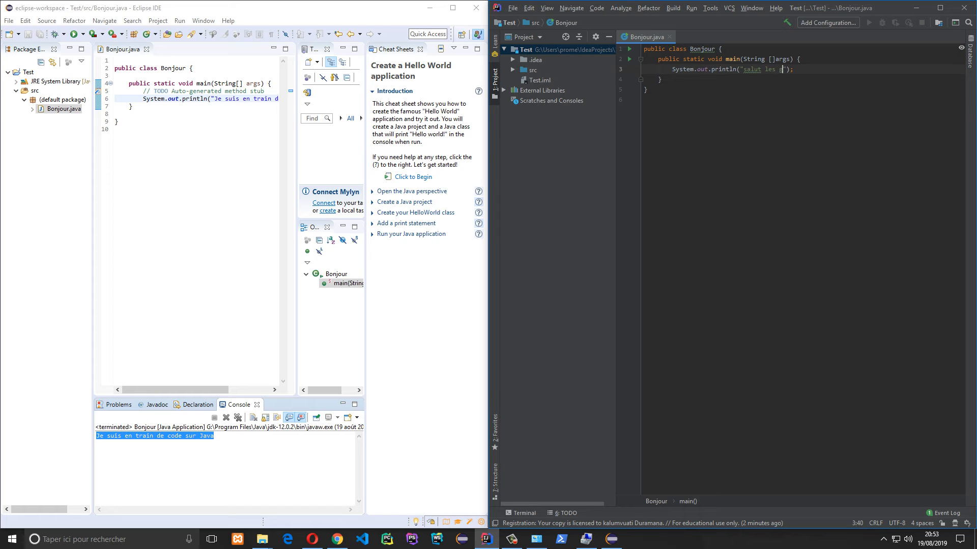
{"action": "type", "text": "ns"}
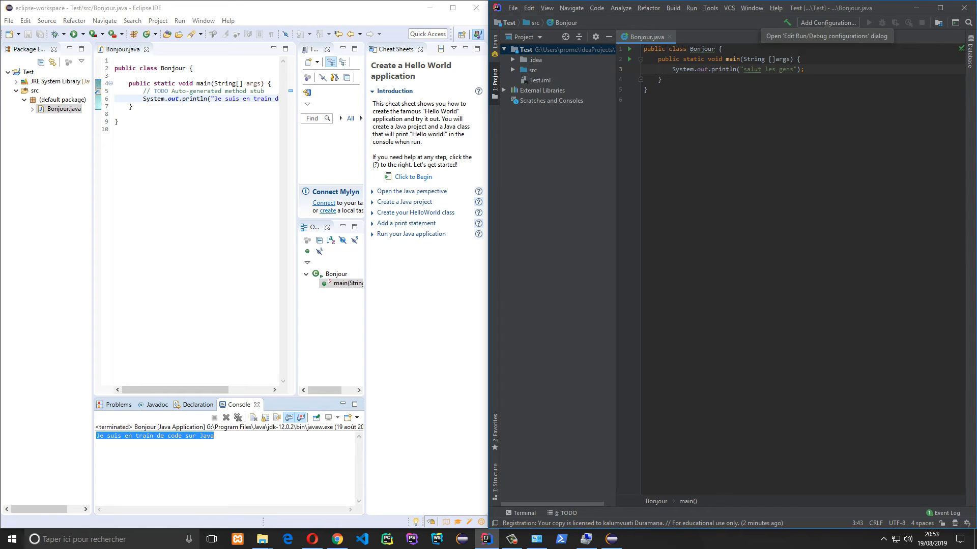
Build the whole Test project
{"action": "left_click", "coordinate": [662, 80]}
{"action": "left_click", "coordinate": [733, 69]}
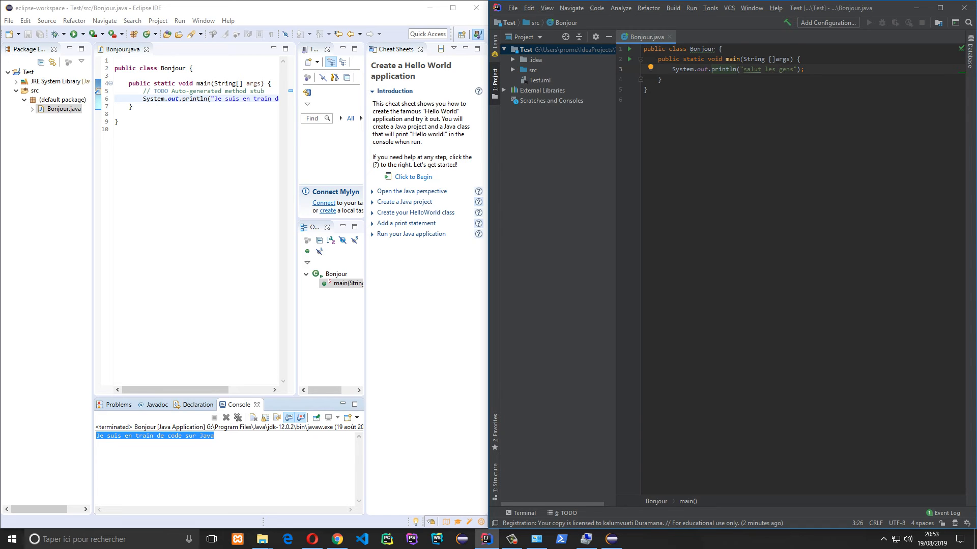
{"action": "key", "text": "alt+b"}
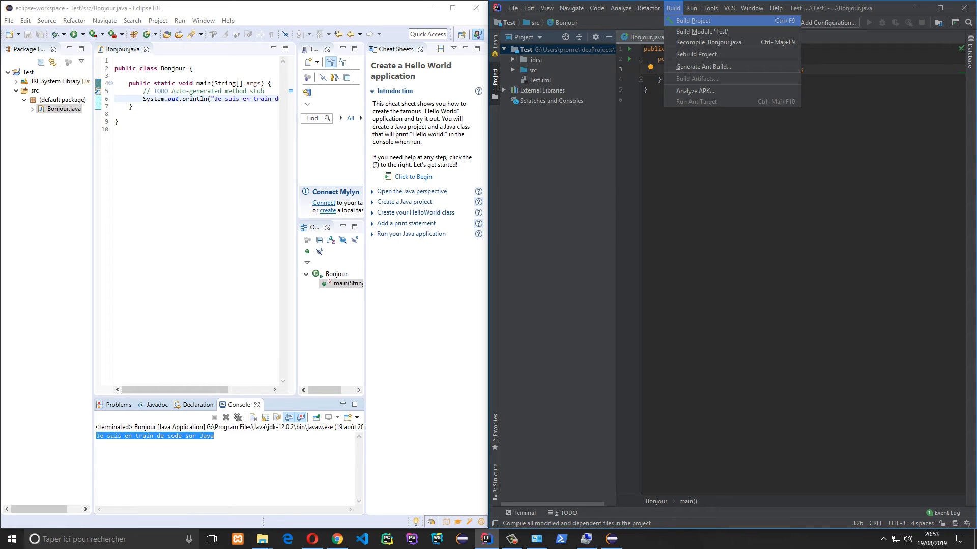
{"action": "key", "text": "Return"}
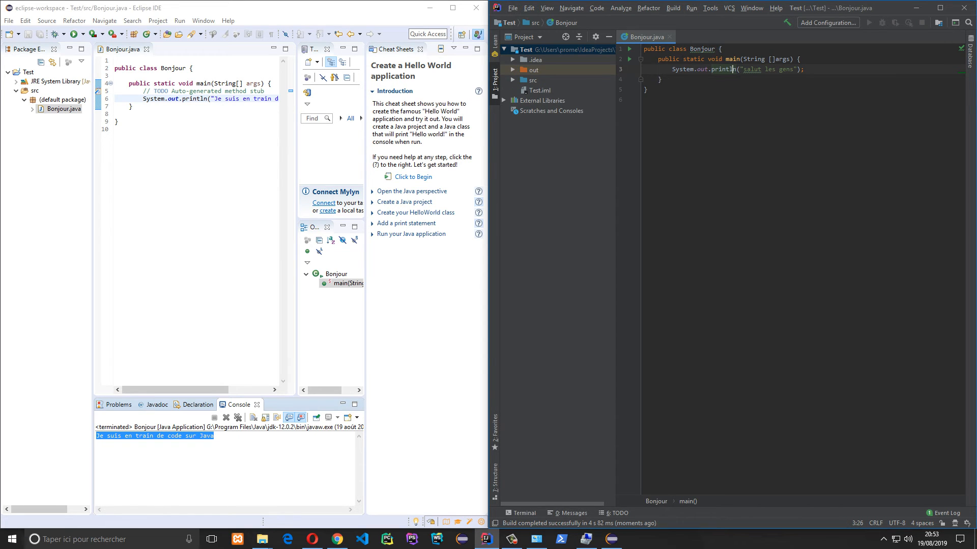
Expand out > production > Test to confirm Bonjour.class was generated, and expand src
{"action": "left_click", "coordinate": [513, 70]}
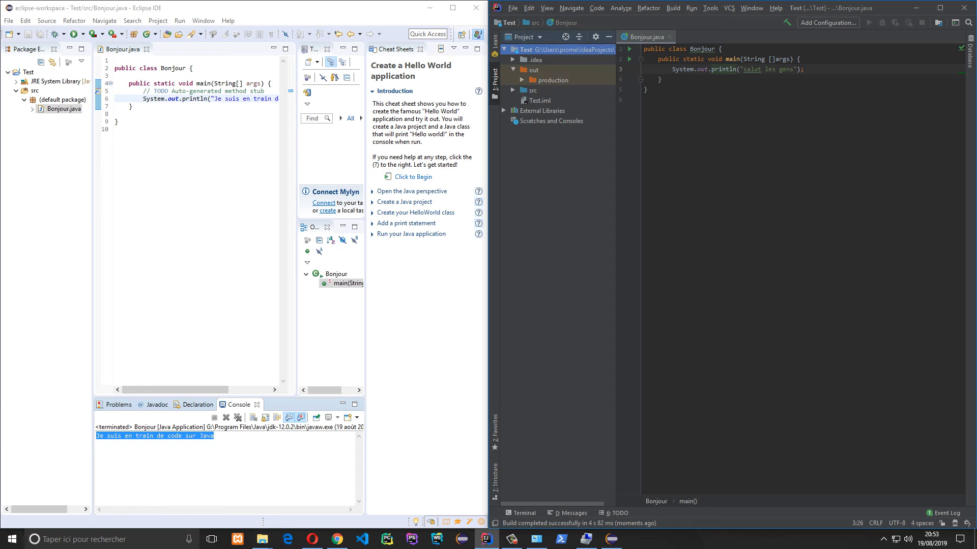
{"action": "left_click", "coordinate": [523, 81]}
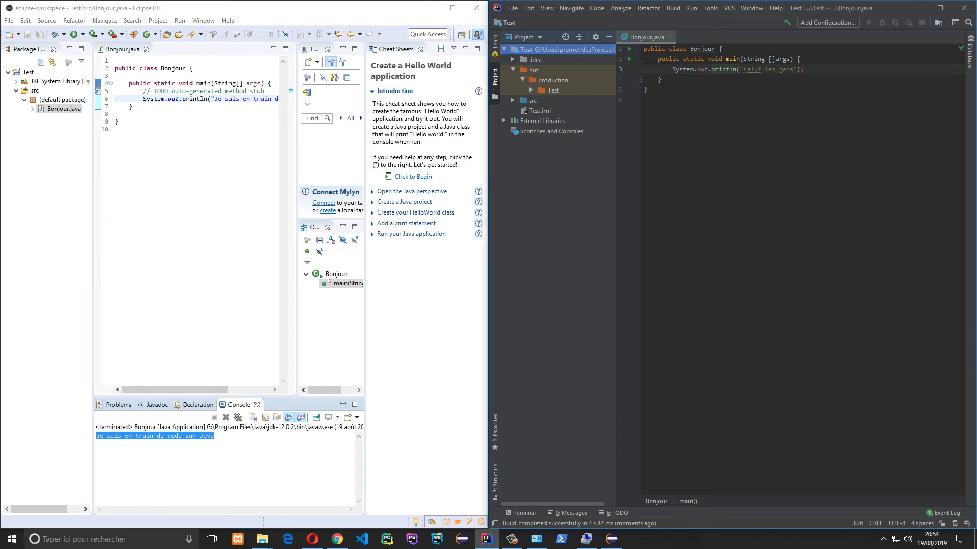
{"action": "left_click", "coordinate": [531, 90]}
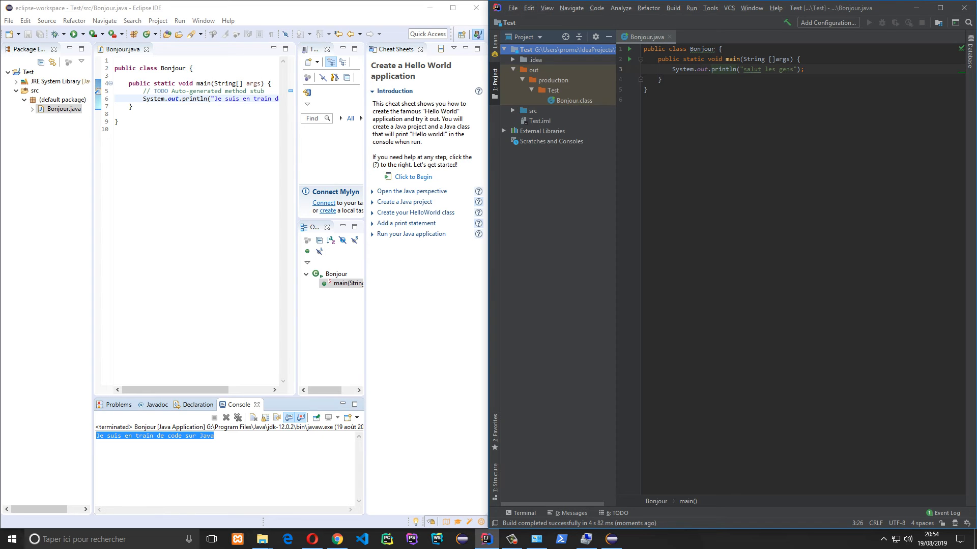
{"action": "left_click", "coordinate": [513, 111]}
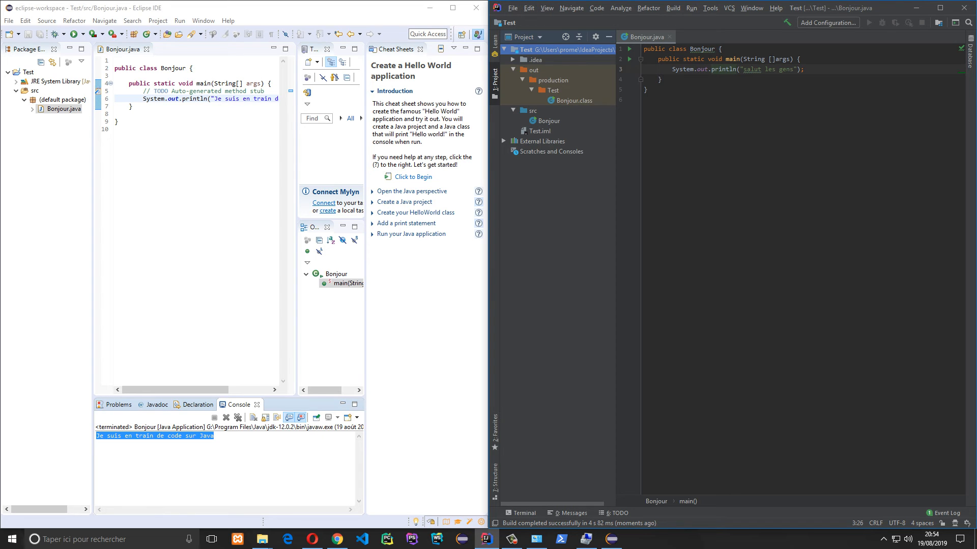
{"action": "left_click", "coordinate": [513, 70]}
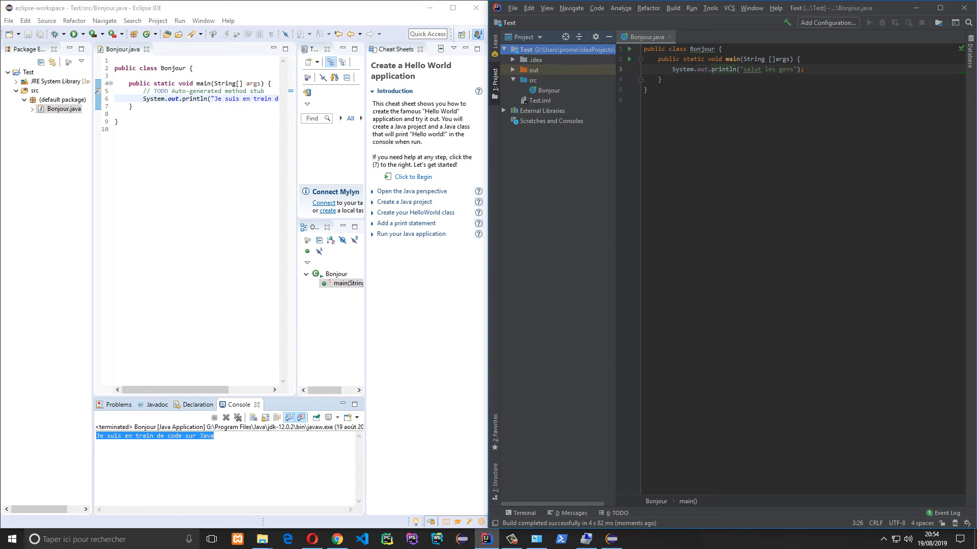
{"action": "left_click", "coordinate": [648, 89]}
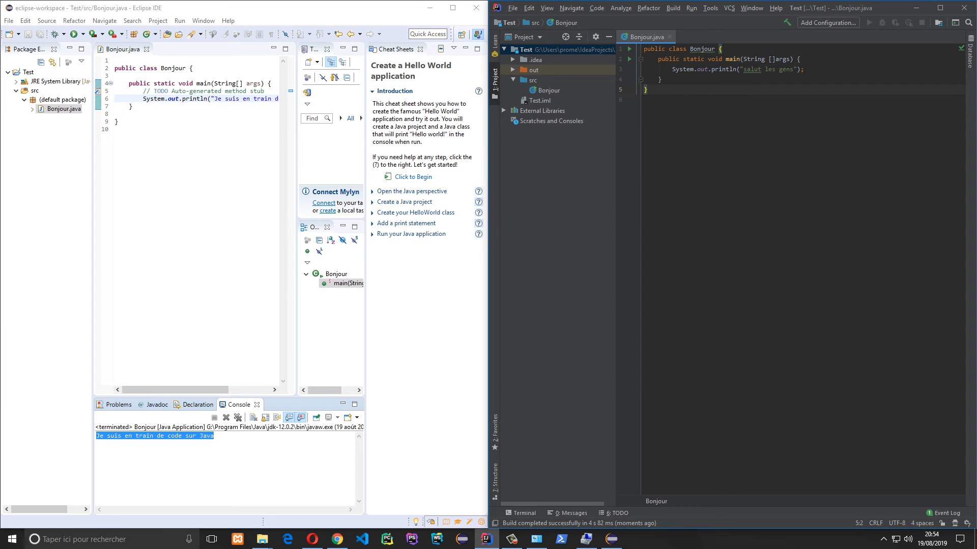
{"action": "left_click", "coordinate": [691, 8]}
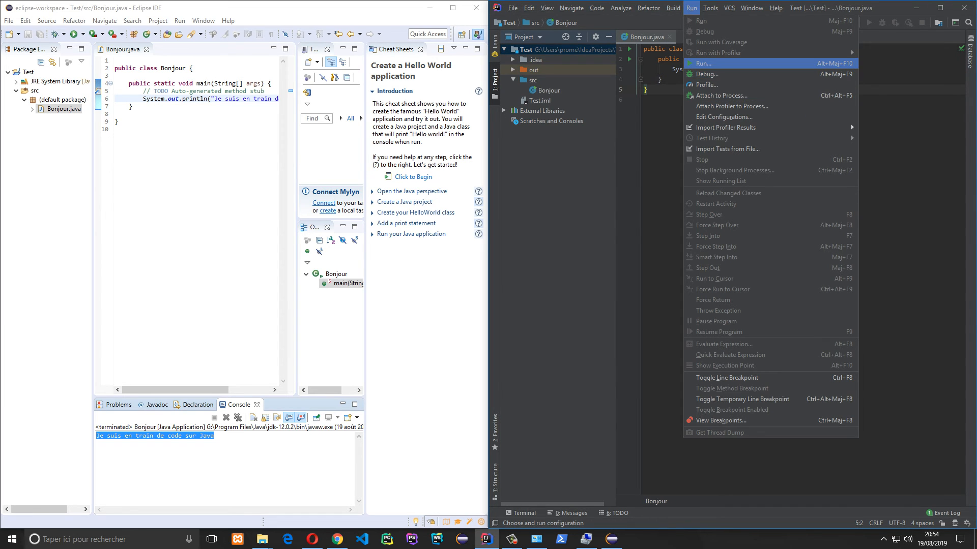
Run Bonjour so the console prints "salut les gens"
{"action": "key", "text": "Return"}
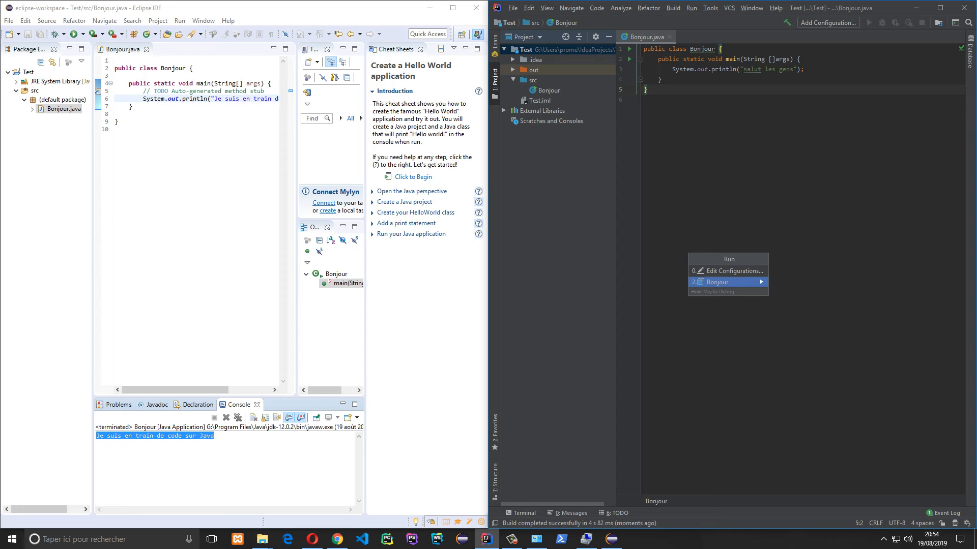
{"action": "key", "text": "Return"}
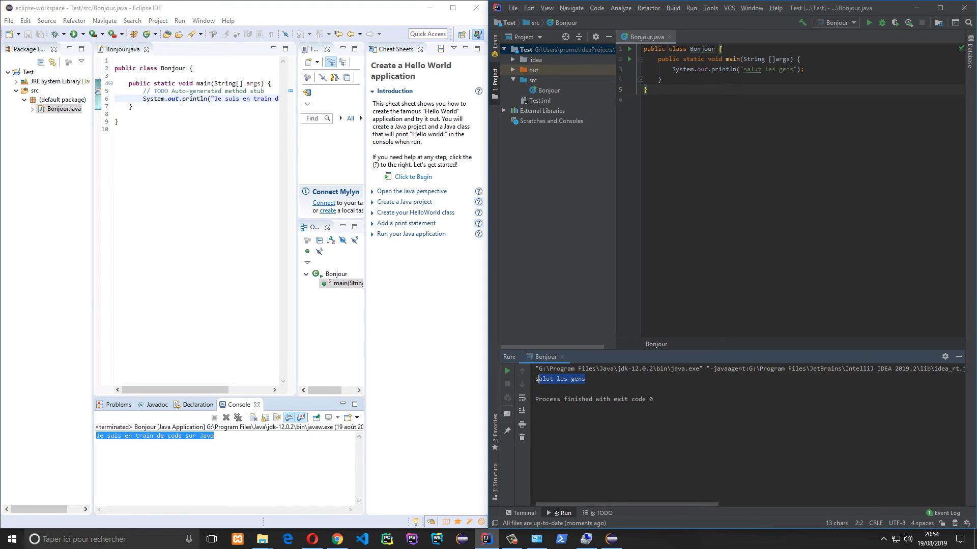
{"action": "left_click", "coordinate": [536, 389]}
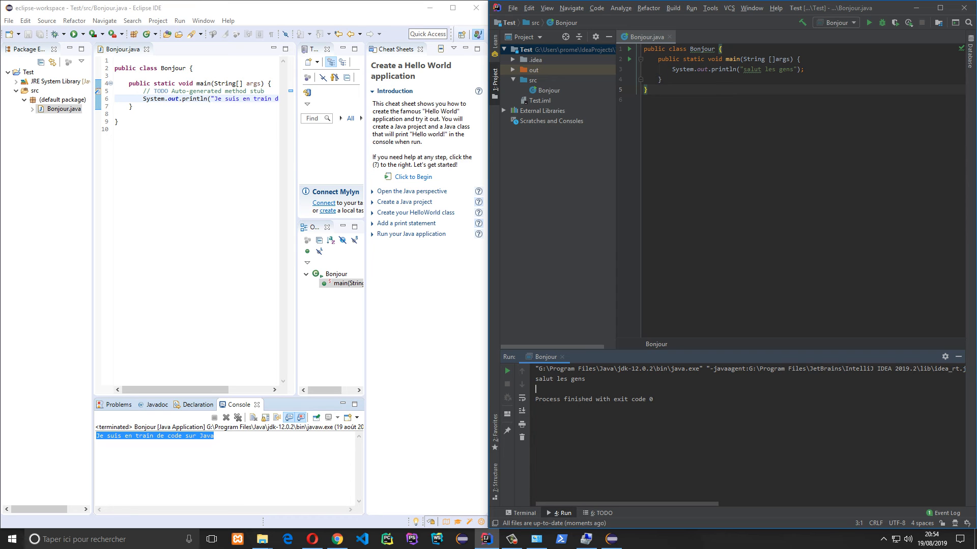
Change the message to "salut mes gens" and rerun the program
{"action": "double_click", "coordinate": [770, 70]}
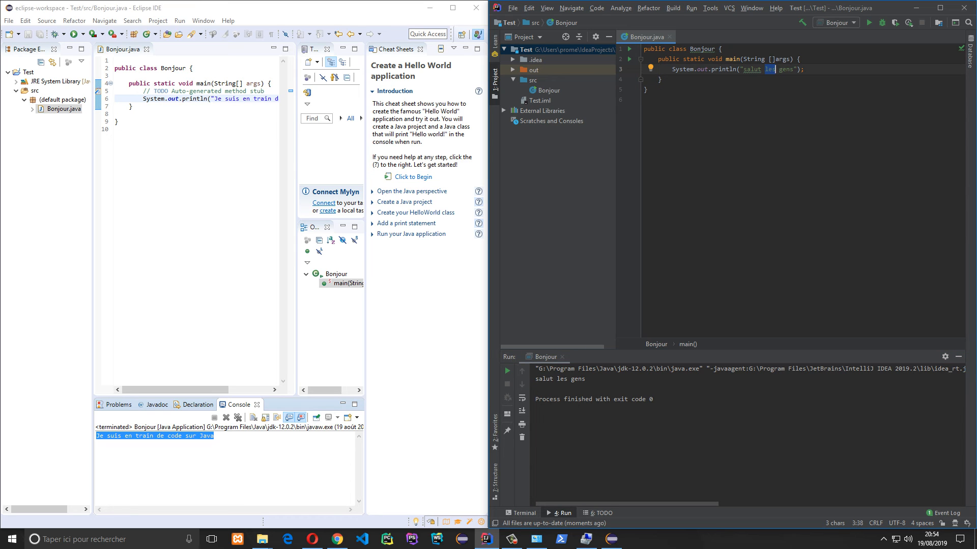
{"action": "type", "text": "mes"}
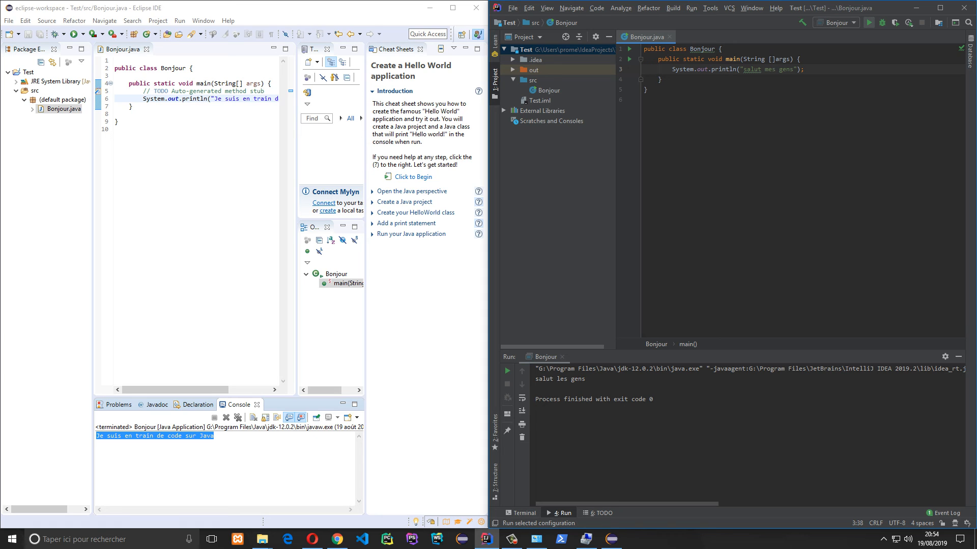
{"action": "left_click", "coordinate": [868, 22]}
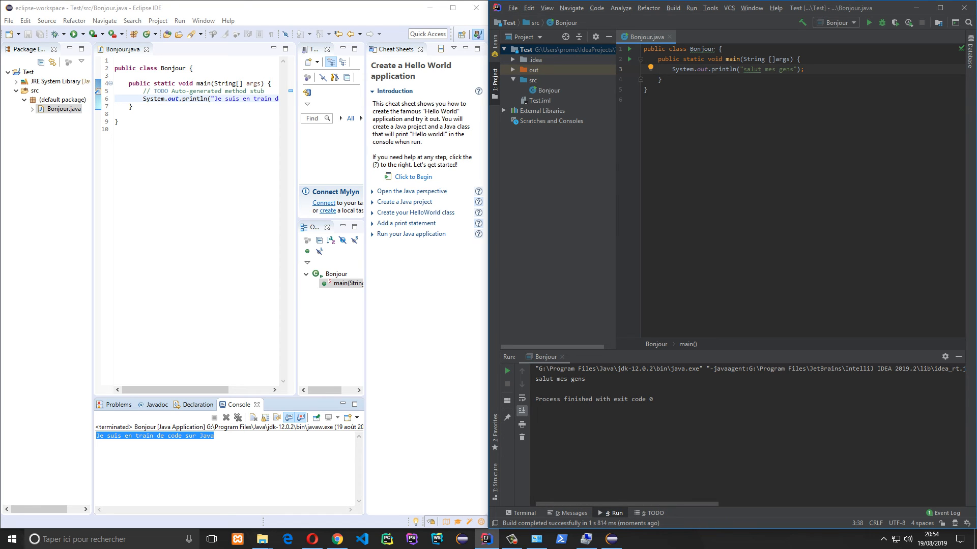
{"action": "double_click", "coordinate": [263, 99]}
In Eclipse, delete "train" and the extra space from the message, then save Bonjour.java
{"action": "key", "text": "BackSpace"}
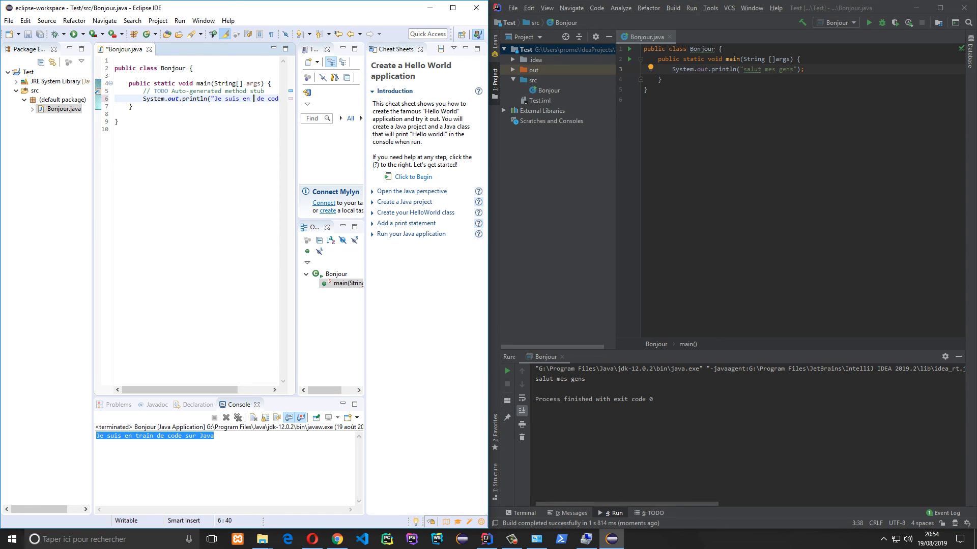
{"action": "key", "text": "BackSpace"}
{"action": "key", "text": "ctrl+s"}
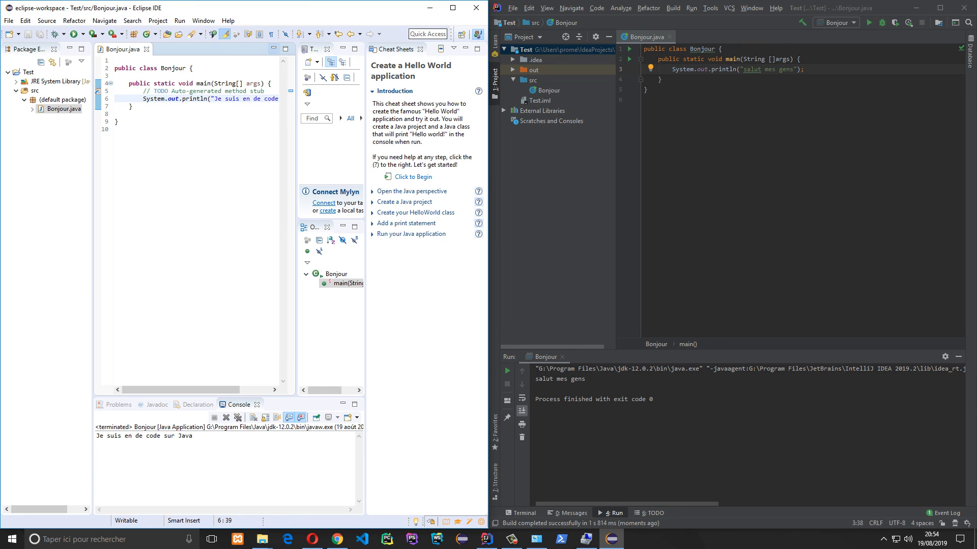
{"action": "key", "text": "Down"}
{"action": "key", "text": "Down"}
{"action": "key", "text": "Down"}
{"action": "key", "text": "Down"}
{"action": "key", "text": "ctrl+a"}
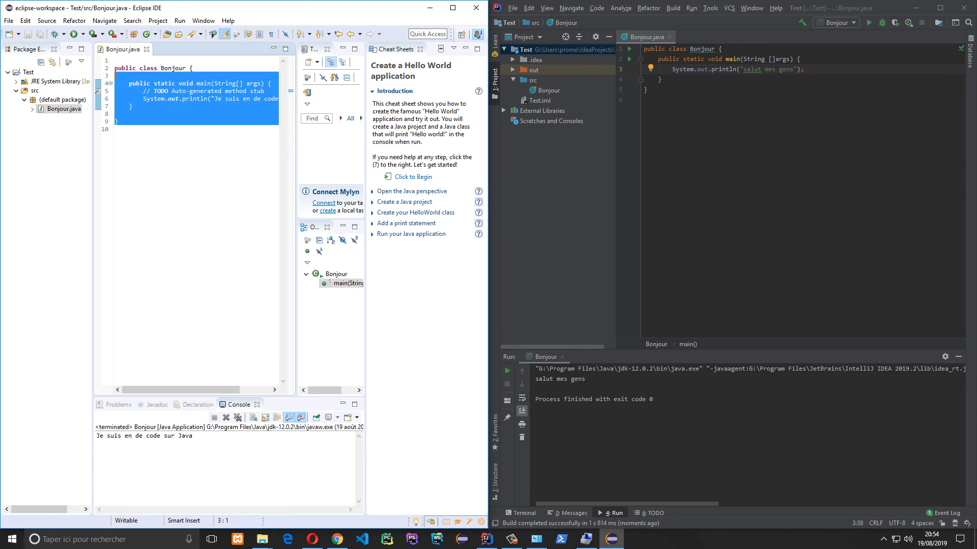
{"action": "key", "text": "Right"}
Quit both IntelliJ IDEA and Eclipse, confirming each exit
{"action": "left_click", "coordinate": [963, 7]}
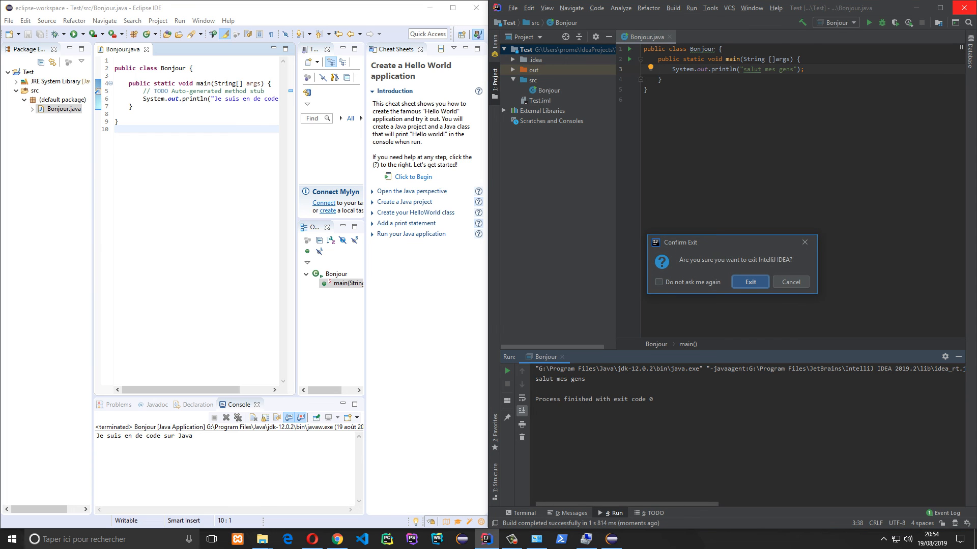
{"action": "key", "text": "Return"}
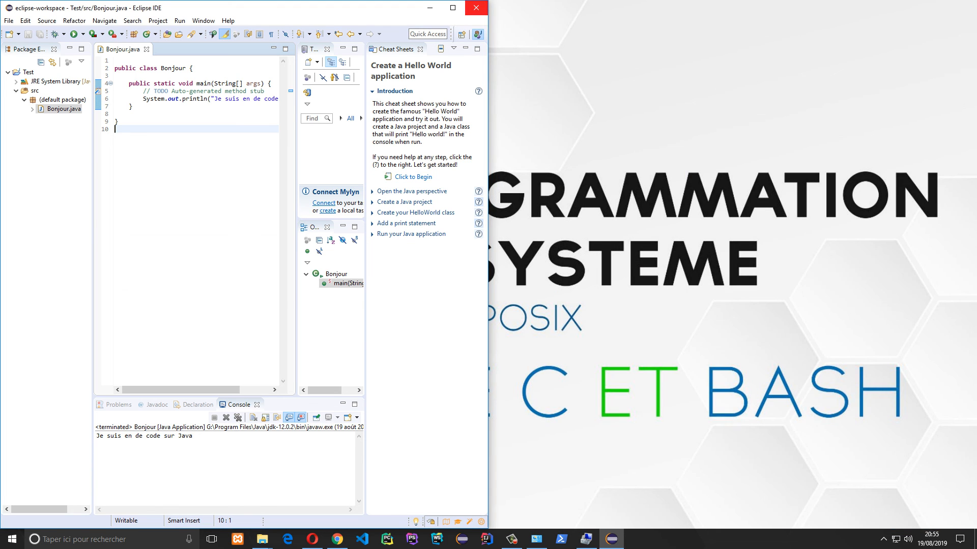
{"action": "left_click", "coordinate": [476, 7]}
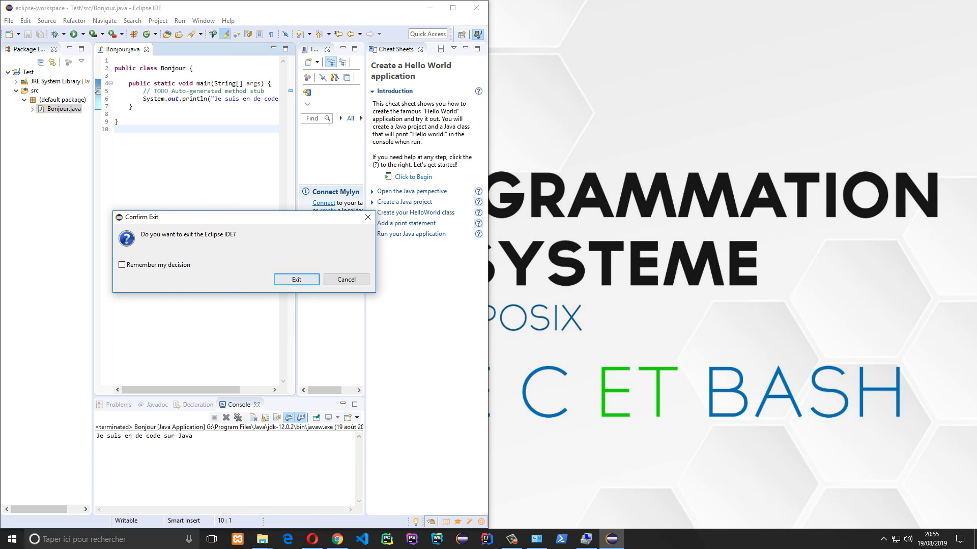
{"action": "key", "text": "Return"}
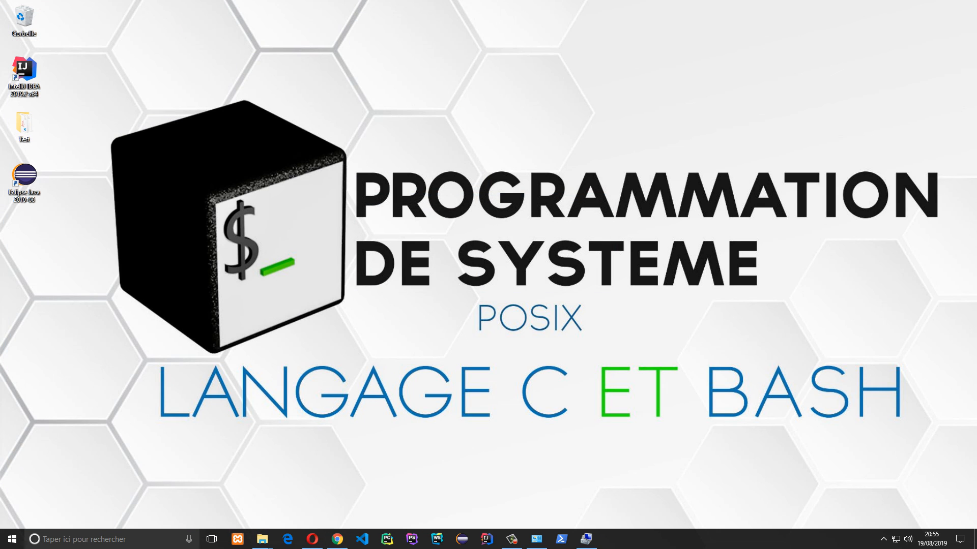
Refresh the desktop and move the Eclipse and IntelliJ IDEA shortcuts to the Corbeille
{"action": "right_click", "coordinate": [372, 199]}
{"action": "left_click", "coordinate": [403, 228]}
{"action": "left_click_drag", "start_coordinate": [40, 194], "coordinate": [30, 17]}
{"action": "left_click_drag", "start_coordinate": [24, 76], "coordinate": [24, 21]}
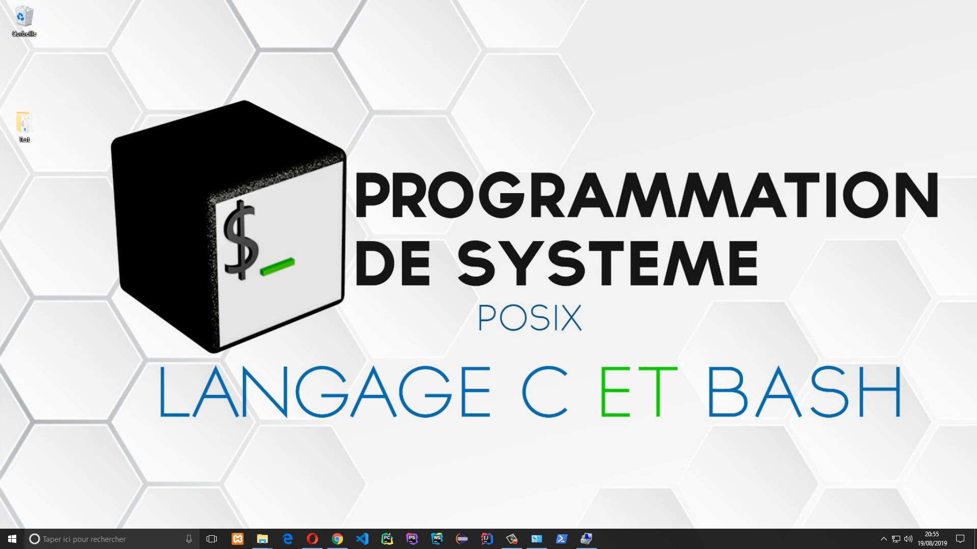
Bring up the Java folder window and go back to Téléchargements
{"action": "mouse_move", "coordinate": [262, 540]}
{"action": "left_click", "coordinate": [301, 496]}
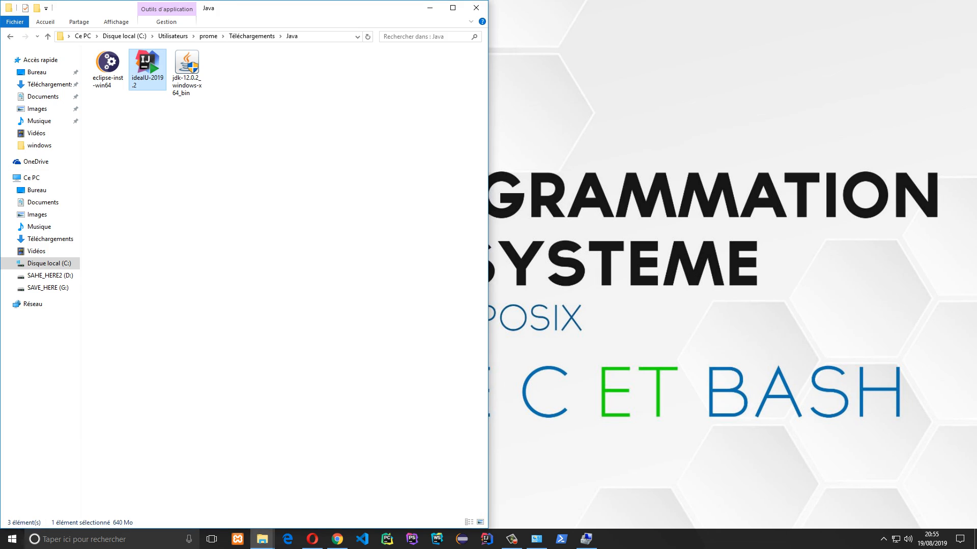
{"action": "key", "text": "alt+Left"}
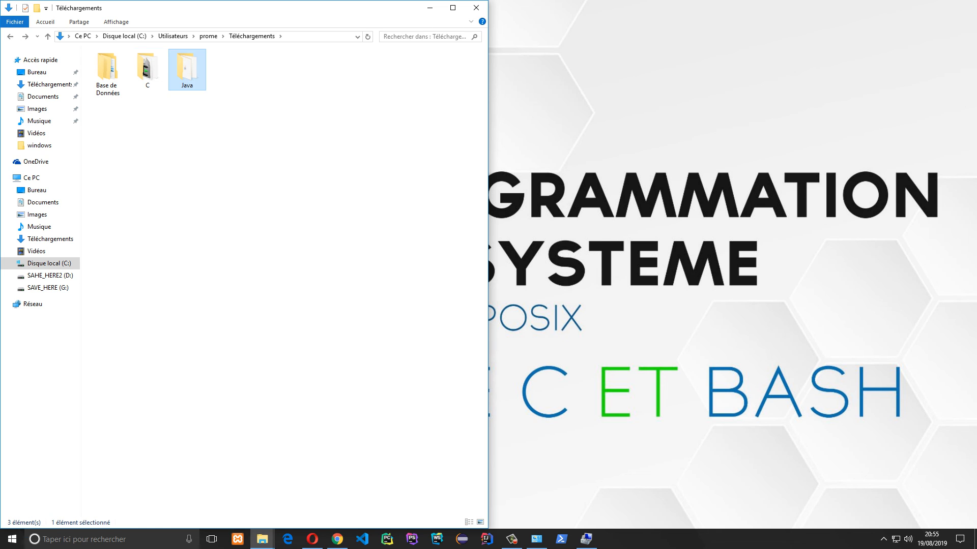